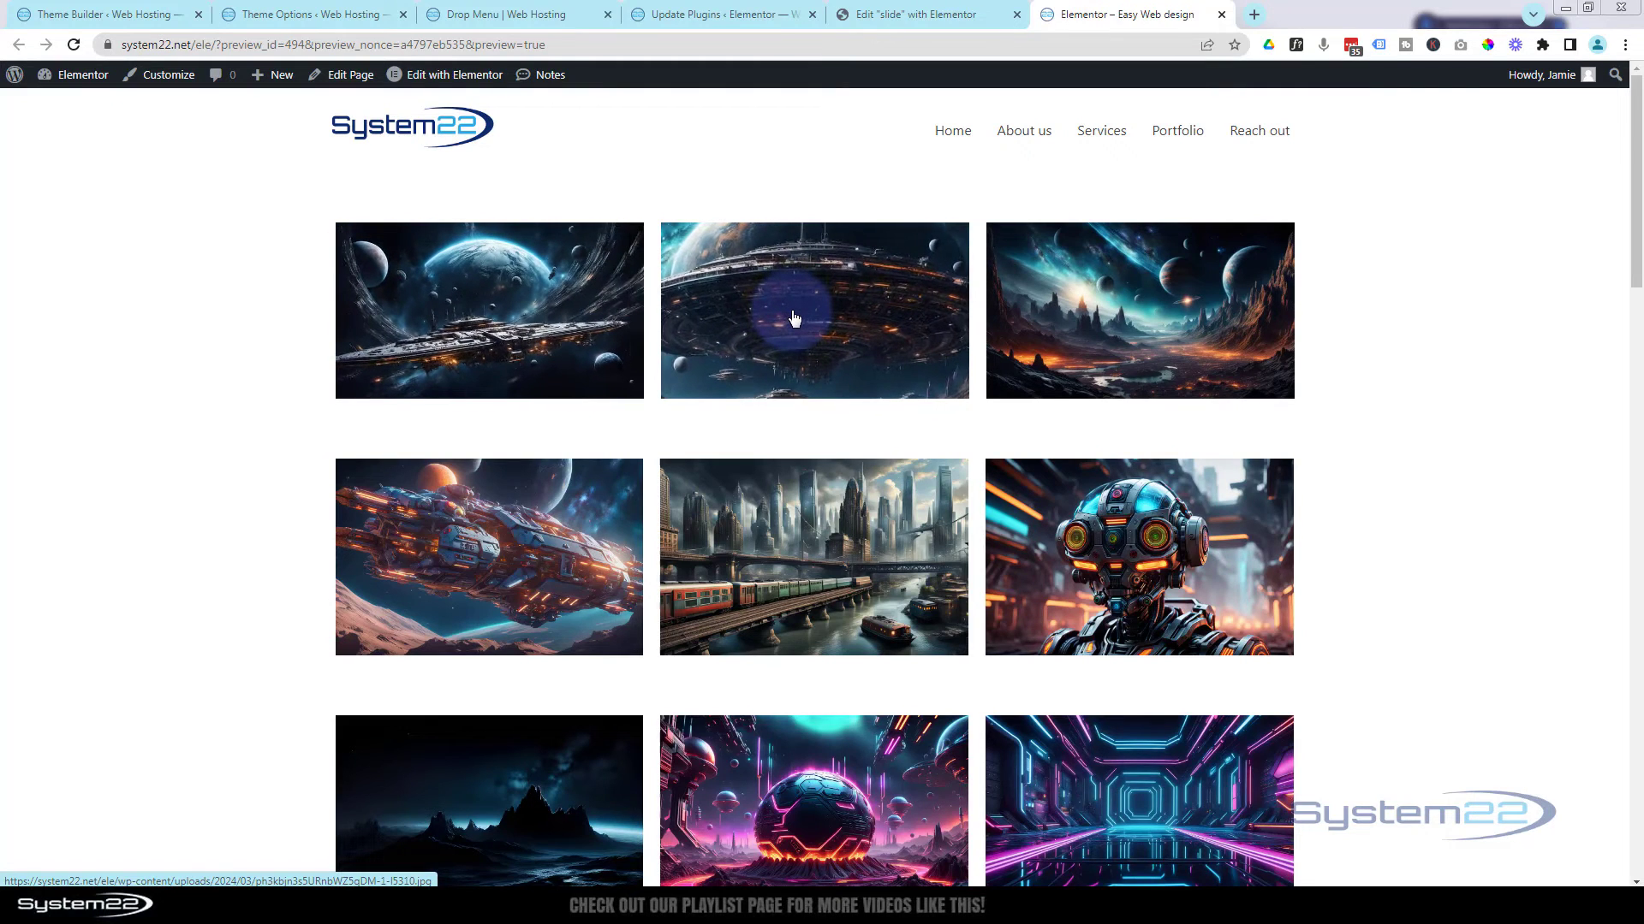
View the second gallery image enlarged in the lightbox on the live page, then close it.
{"action": "left_click", "coordinate": [801, 342]}
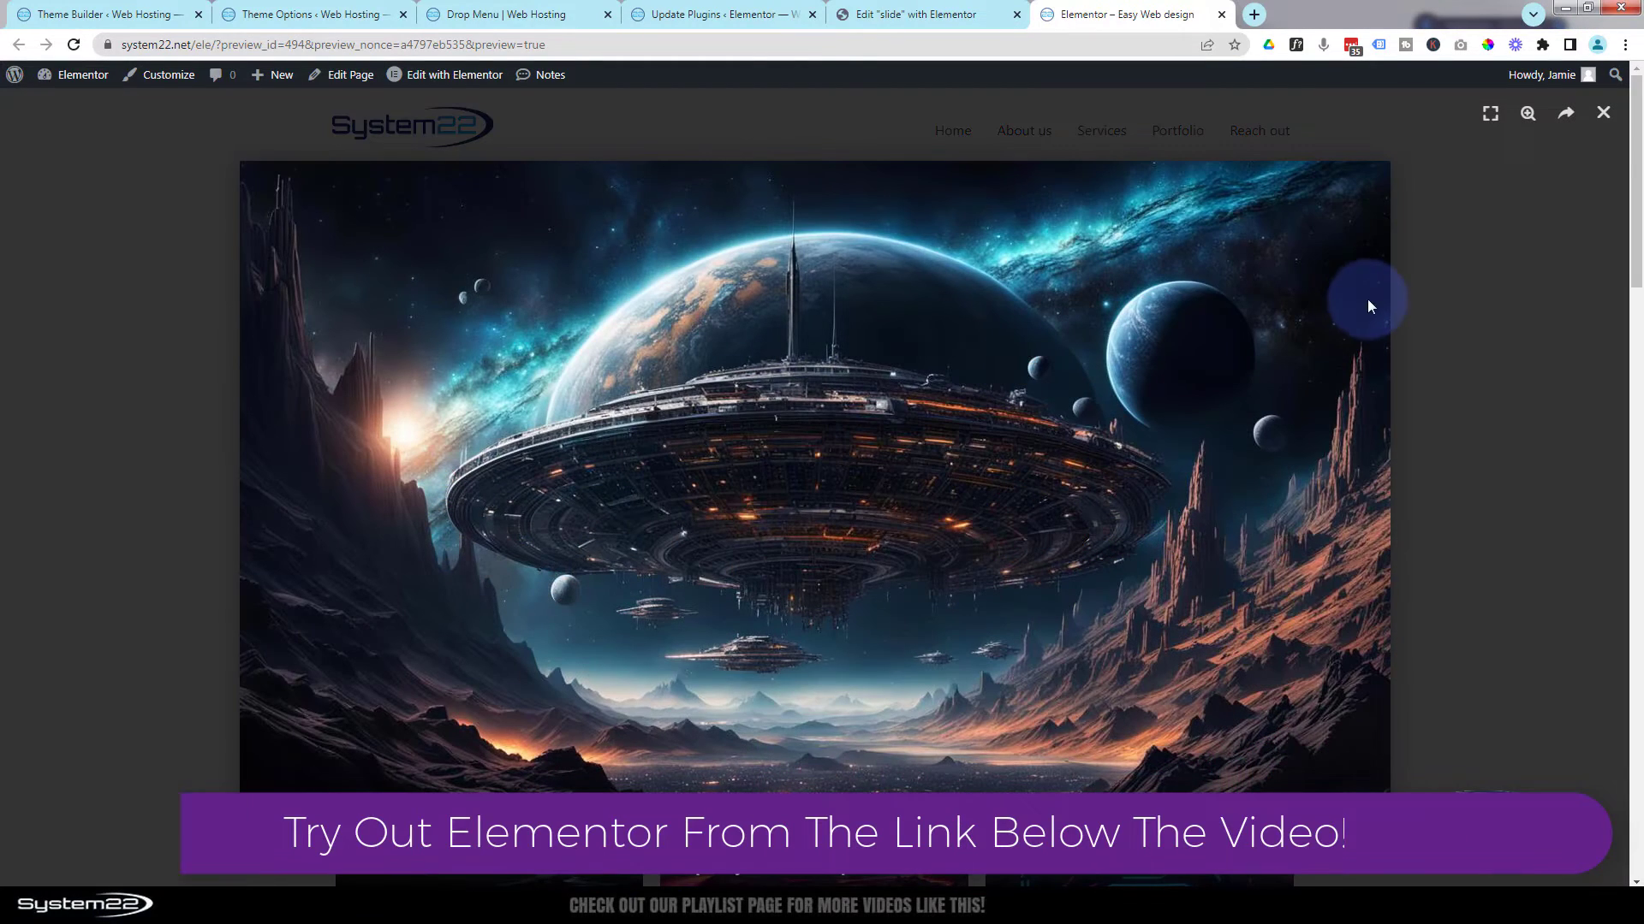
{"action": "left_click", "coordinate": [1482, 294]}
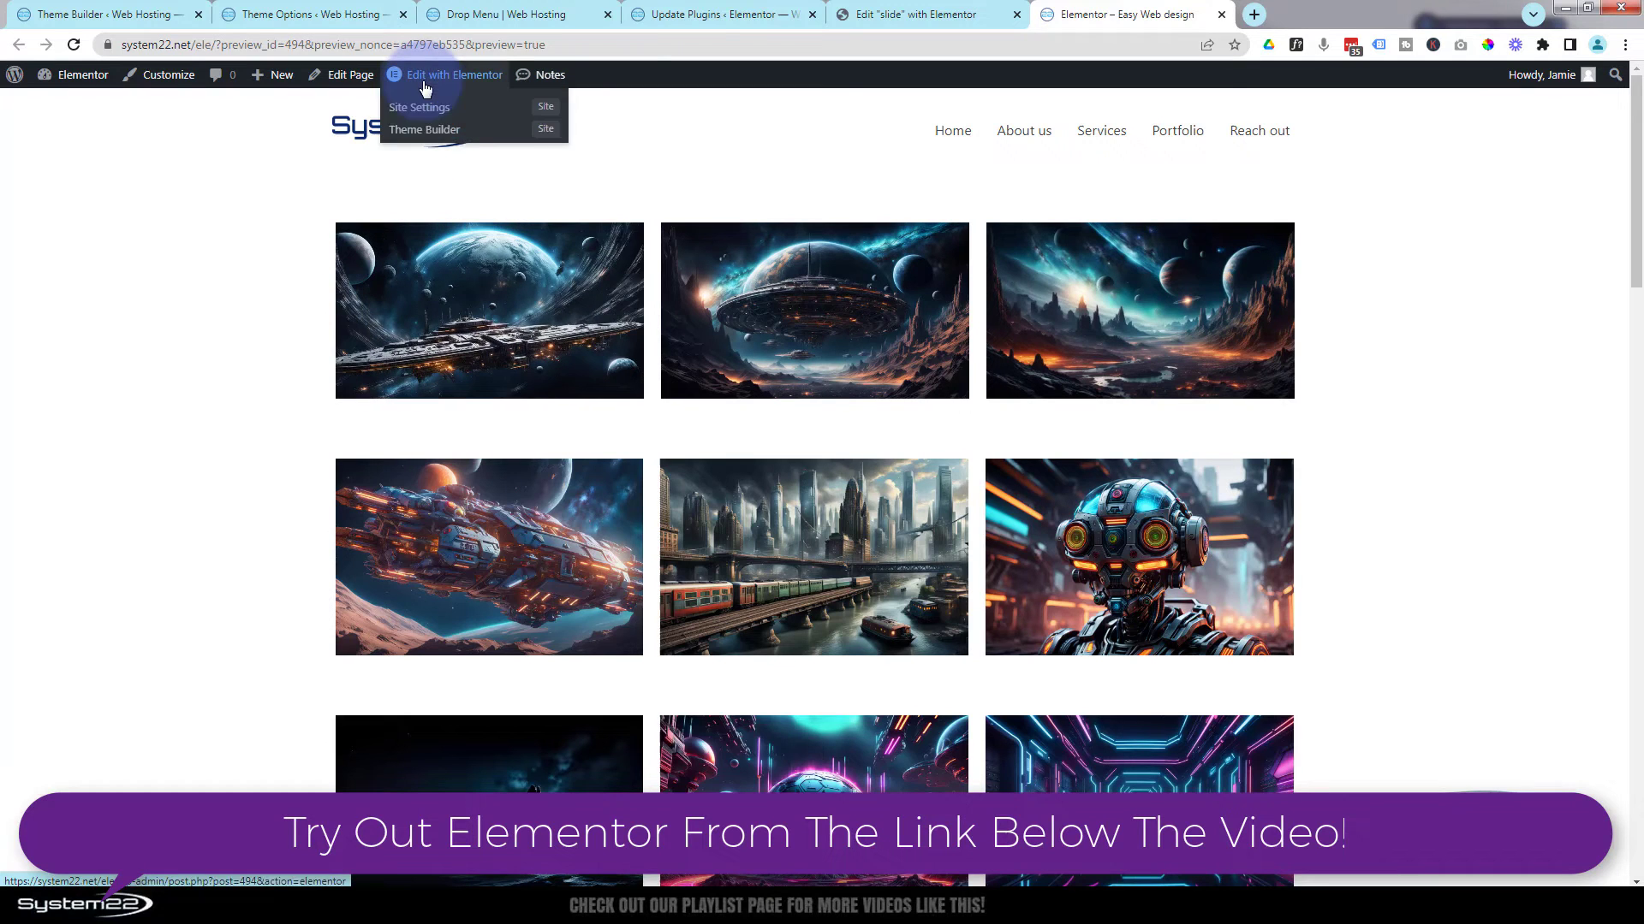
Add a new three-column section above the gallery in the editor.
{"action": "left_click", "coordinate": [890, 14]}
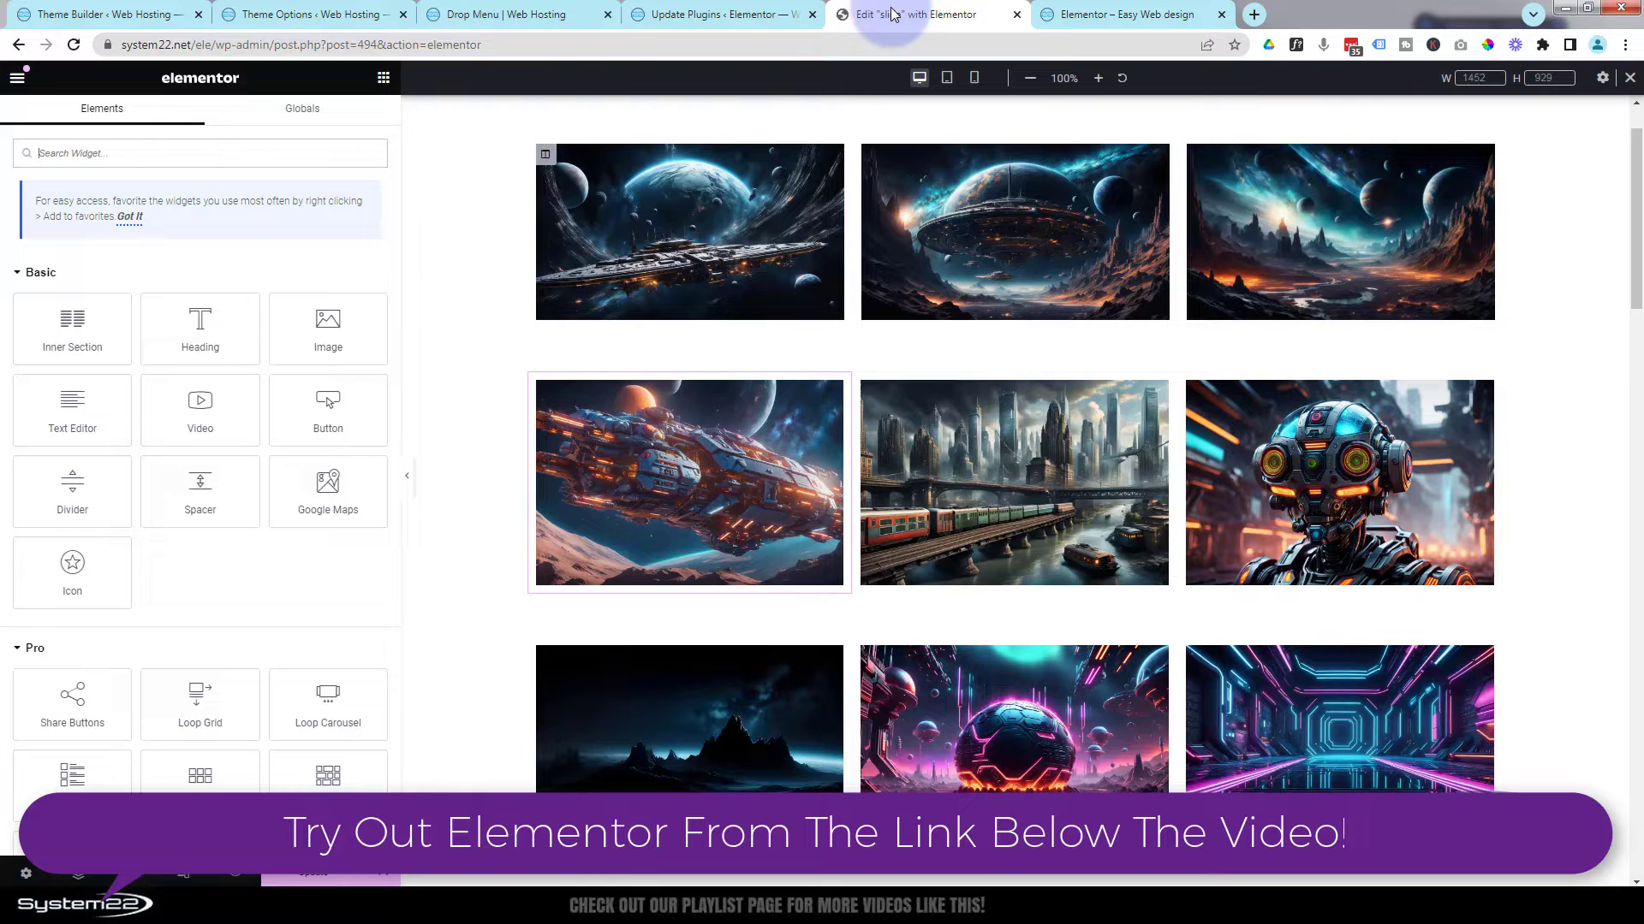
{"action": "scroll", "coordinate": [916, 378], "scroll_direction": "up", "scroll_amount": 1}
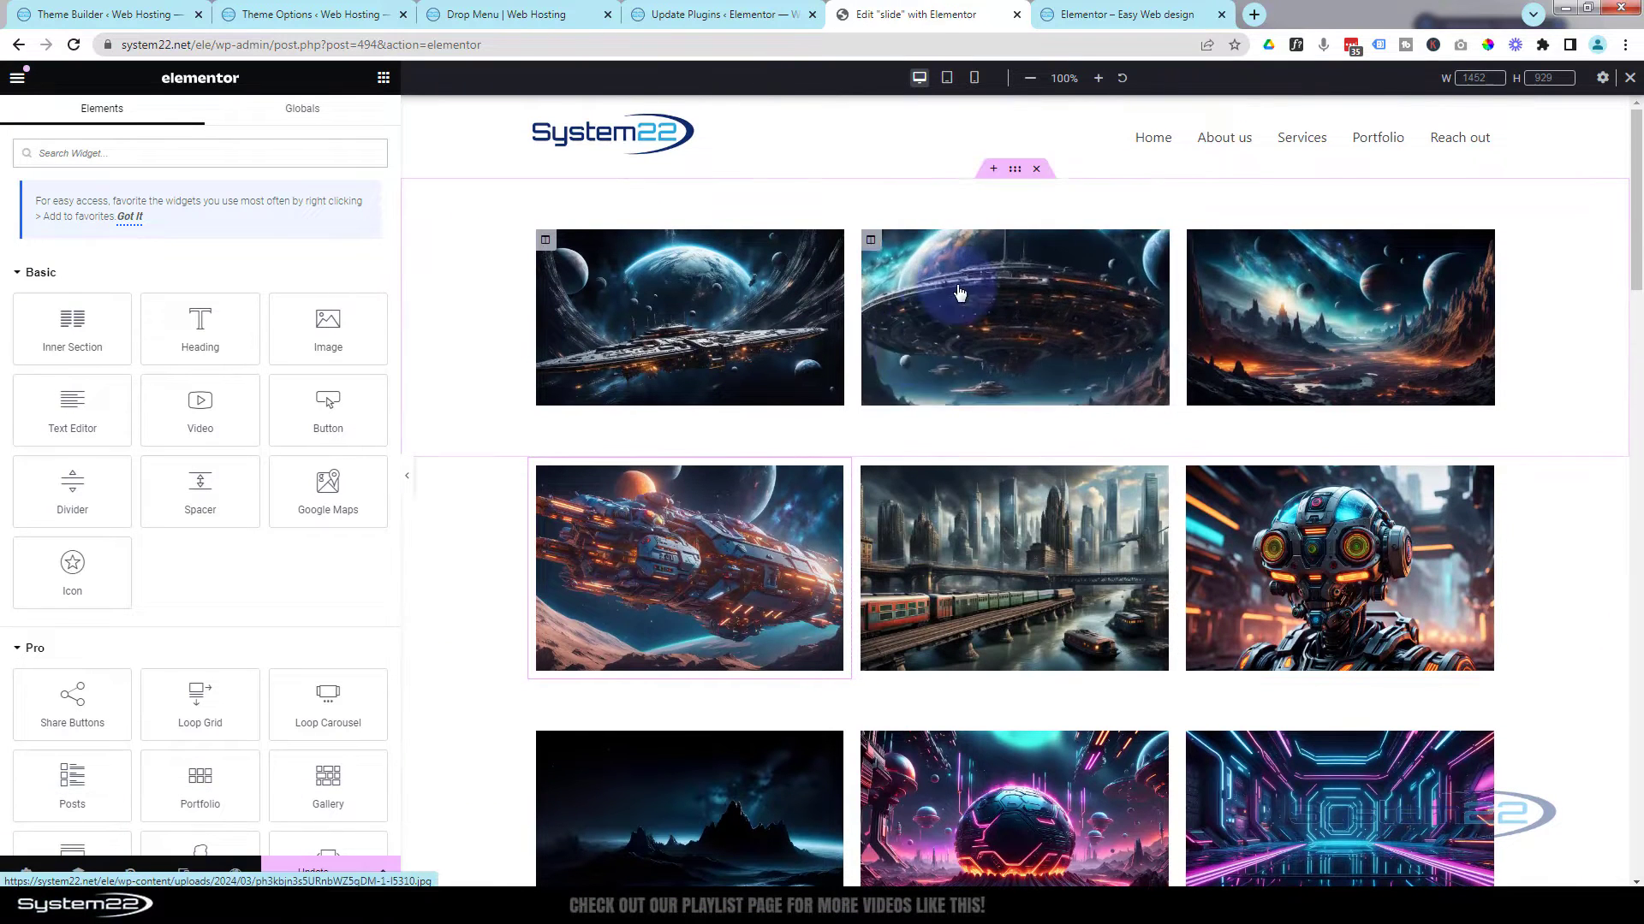
{"action": "left_click", "coordinate": [988, 177]}
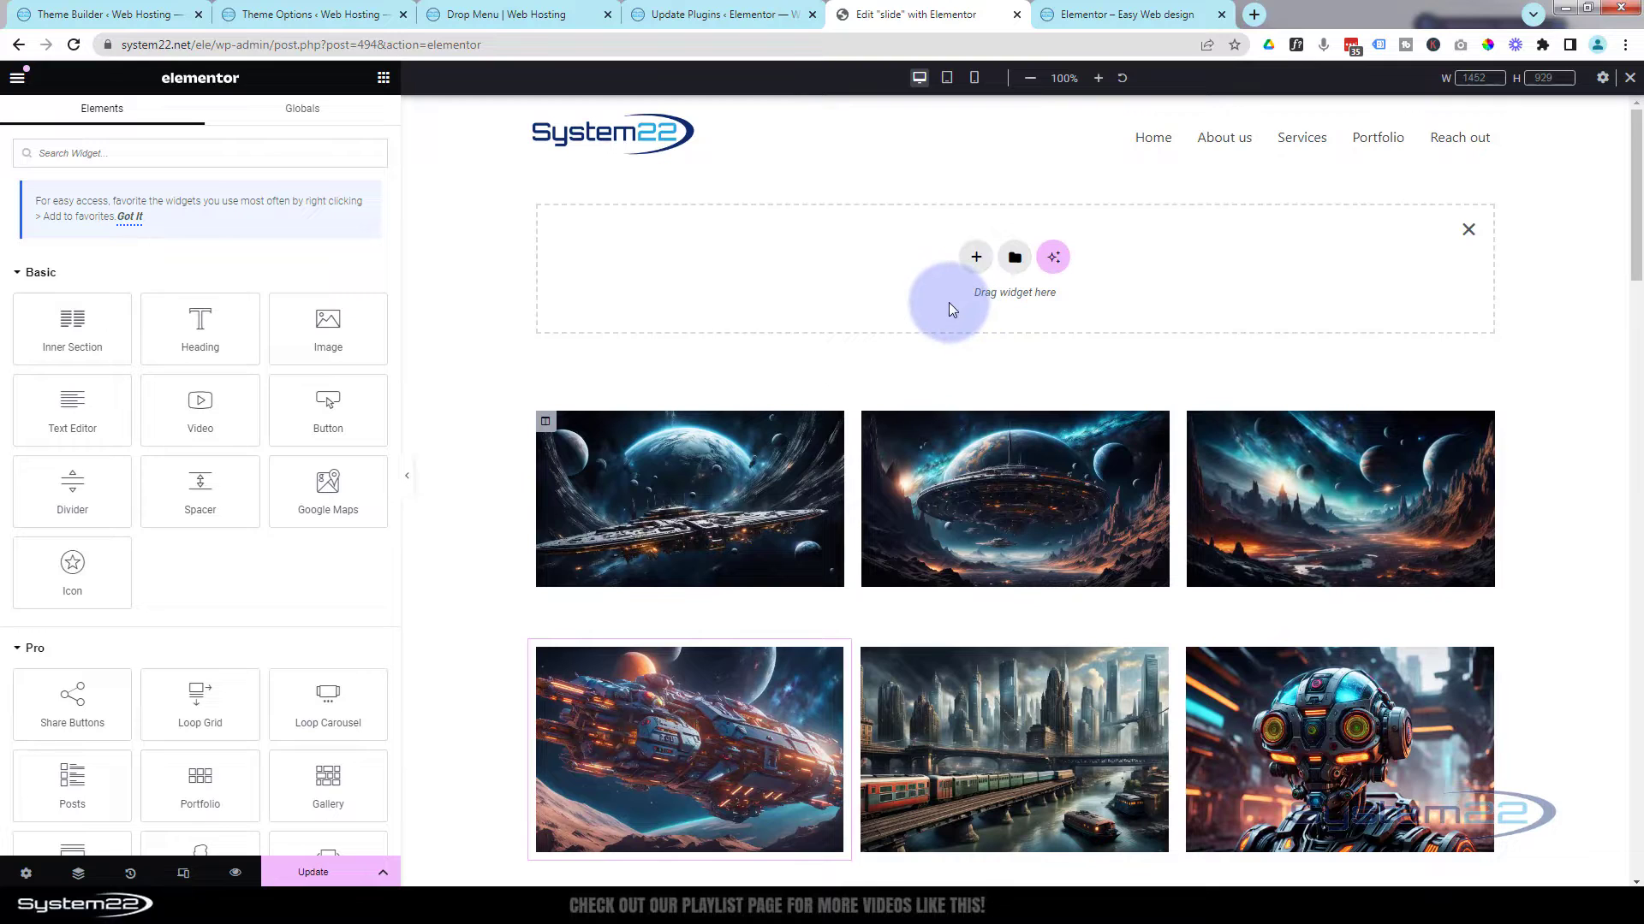
{"action": "left_click", "coordinate": [977, 259]}
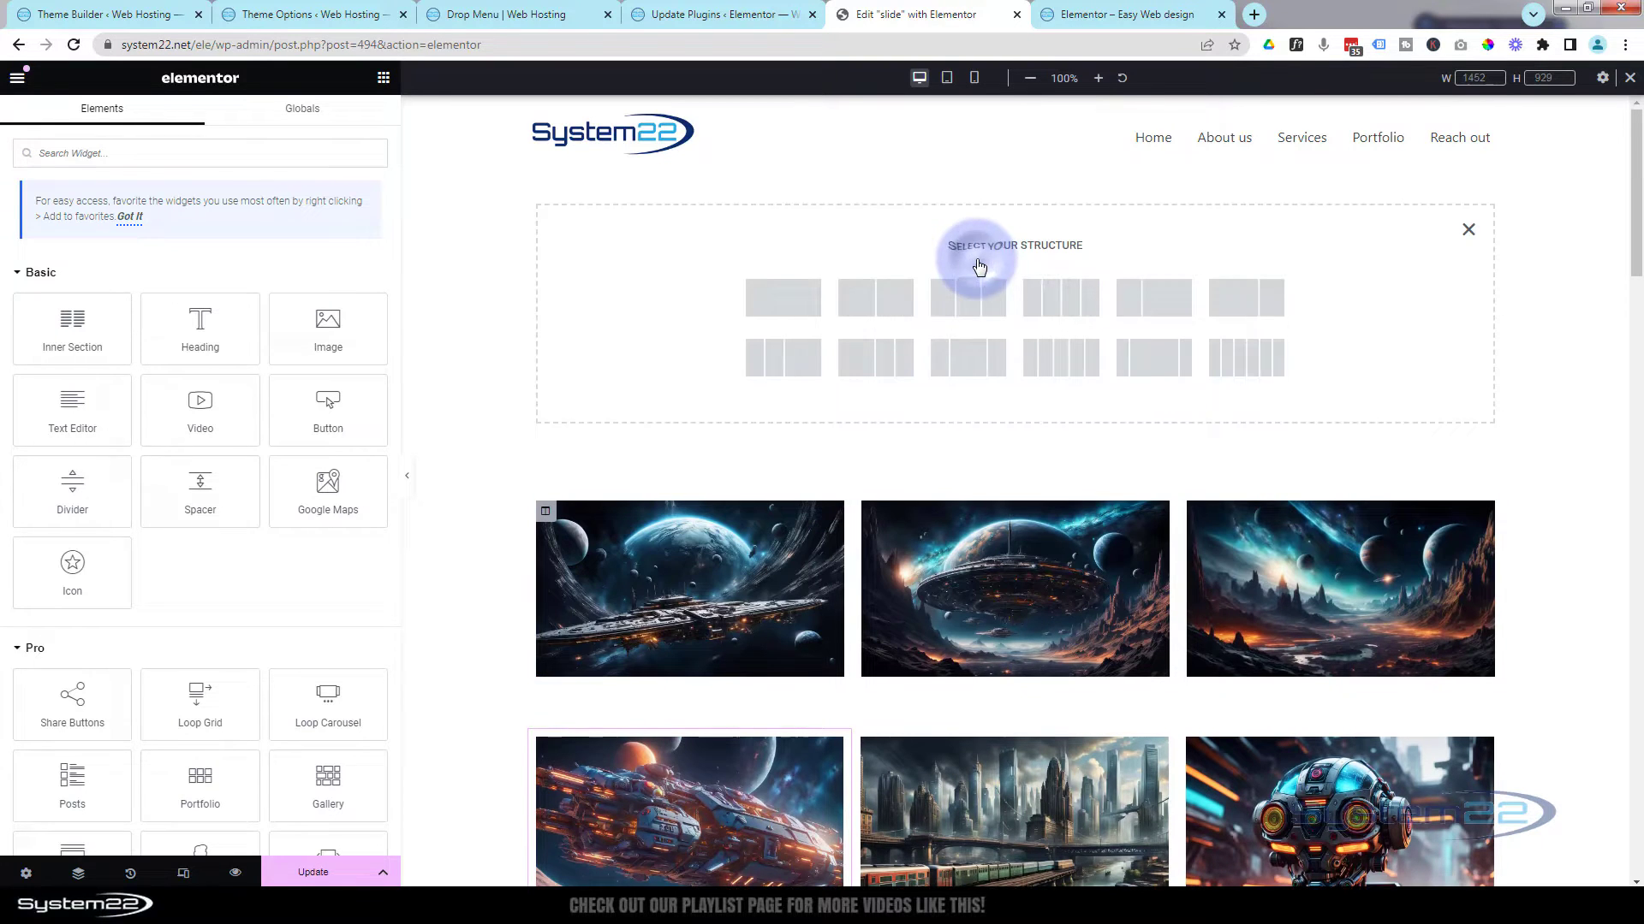
{"action": "left_click", "coordinate": [981, 307]}
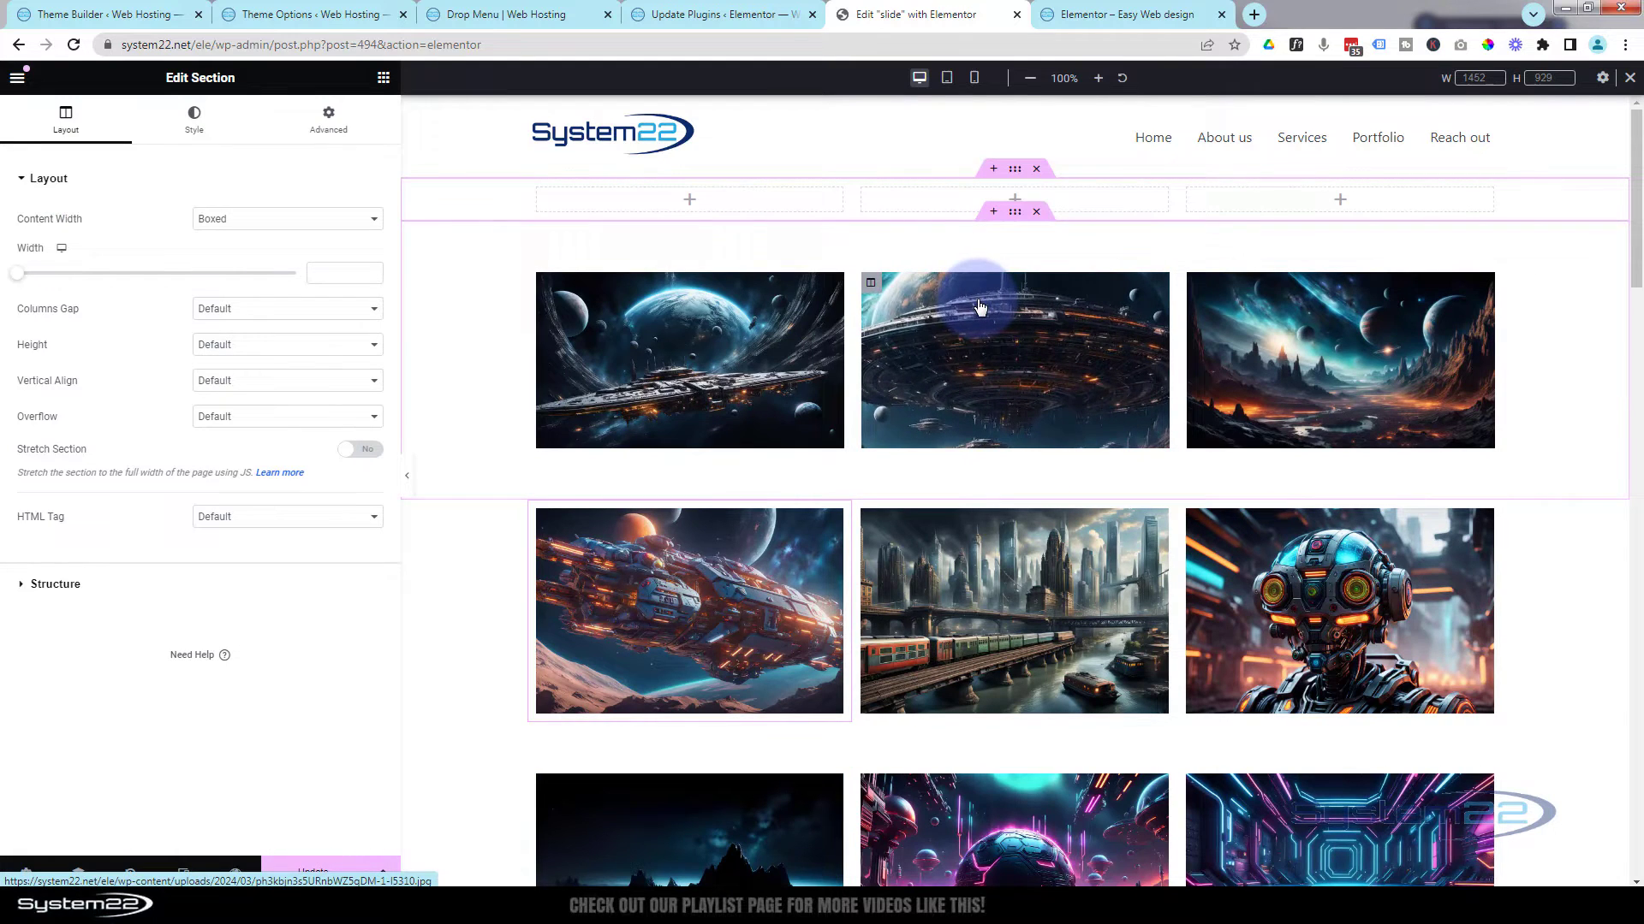
Place an Image widget in the first column showing the flying saucer space image.
{"action": "left_click", "coordinate": [382, 81]}
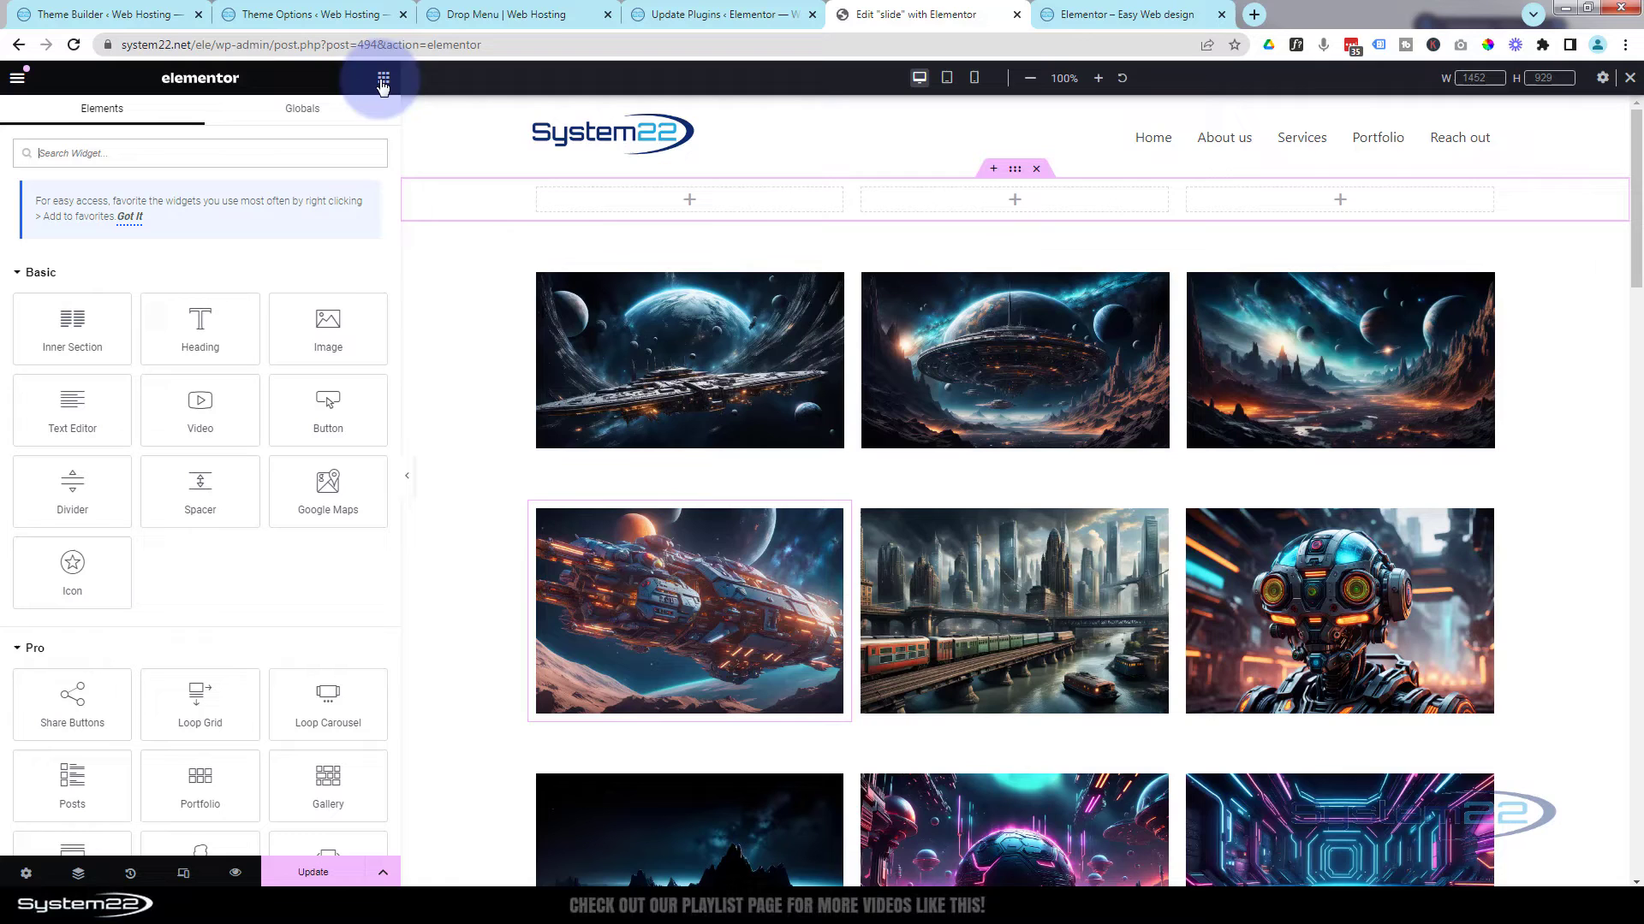
{"action": "left_click_drag", "start_coordinate": [324, 331], "coordinate": [699, 203]}
{"action": "left_click", "coordinate": [242, 305]}
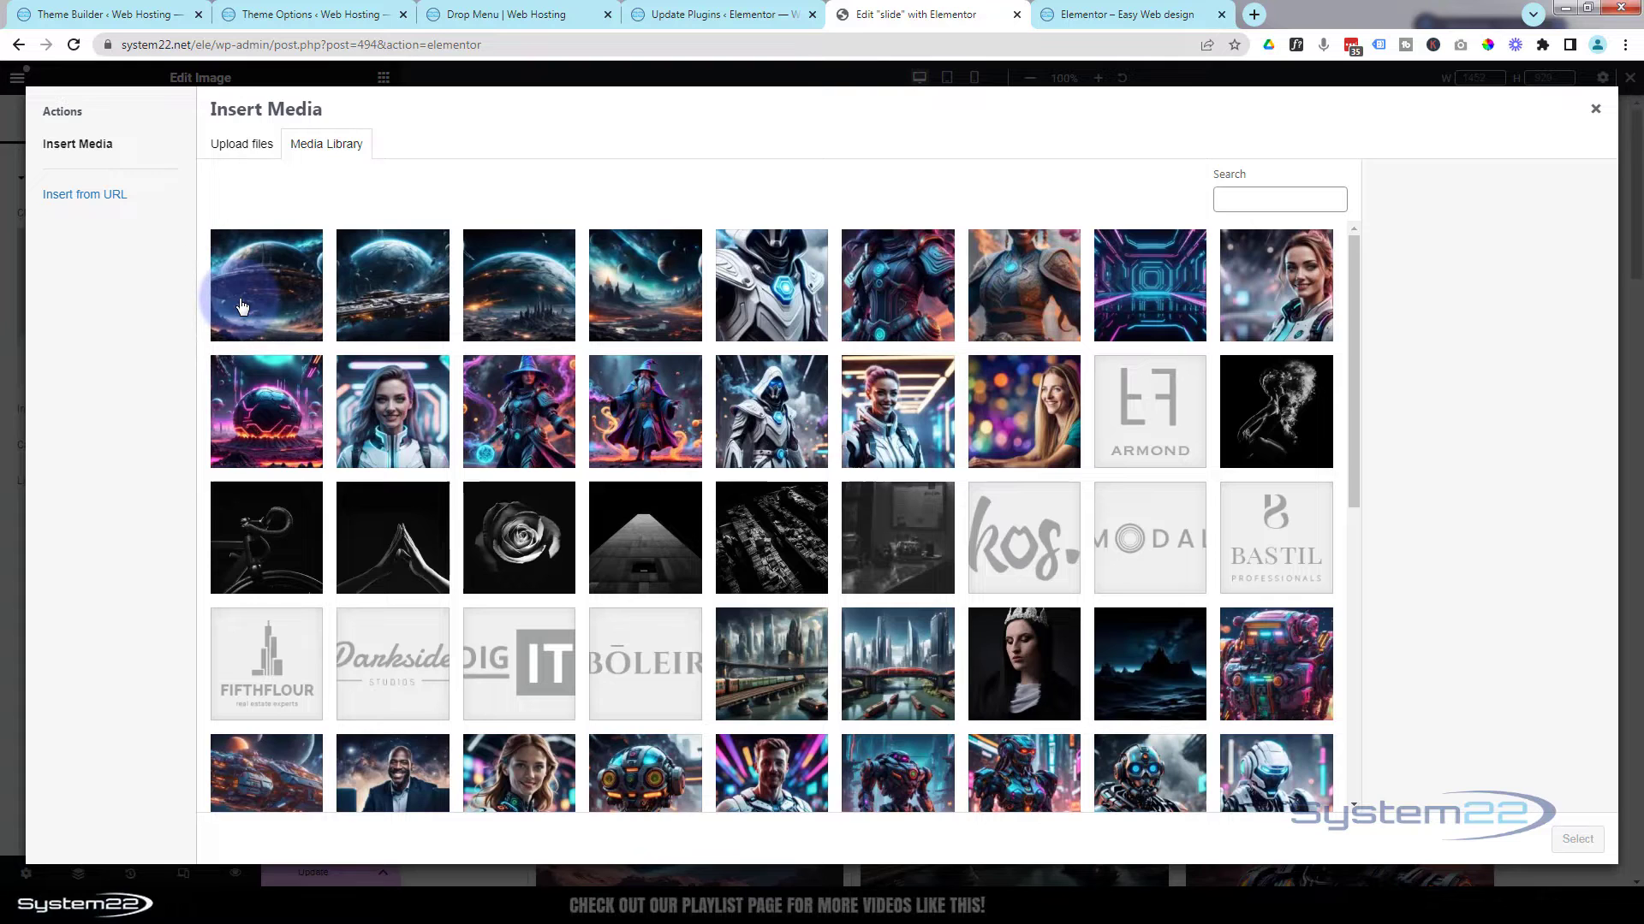
{"action": "left_click", "coordinate": [242, 306]}
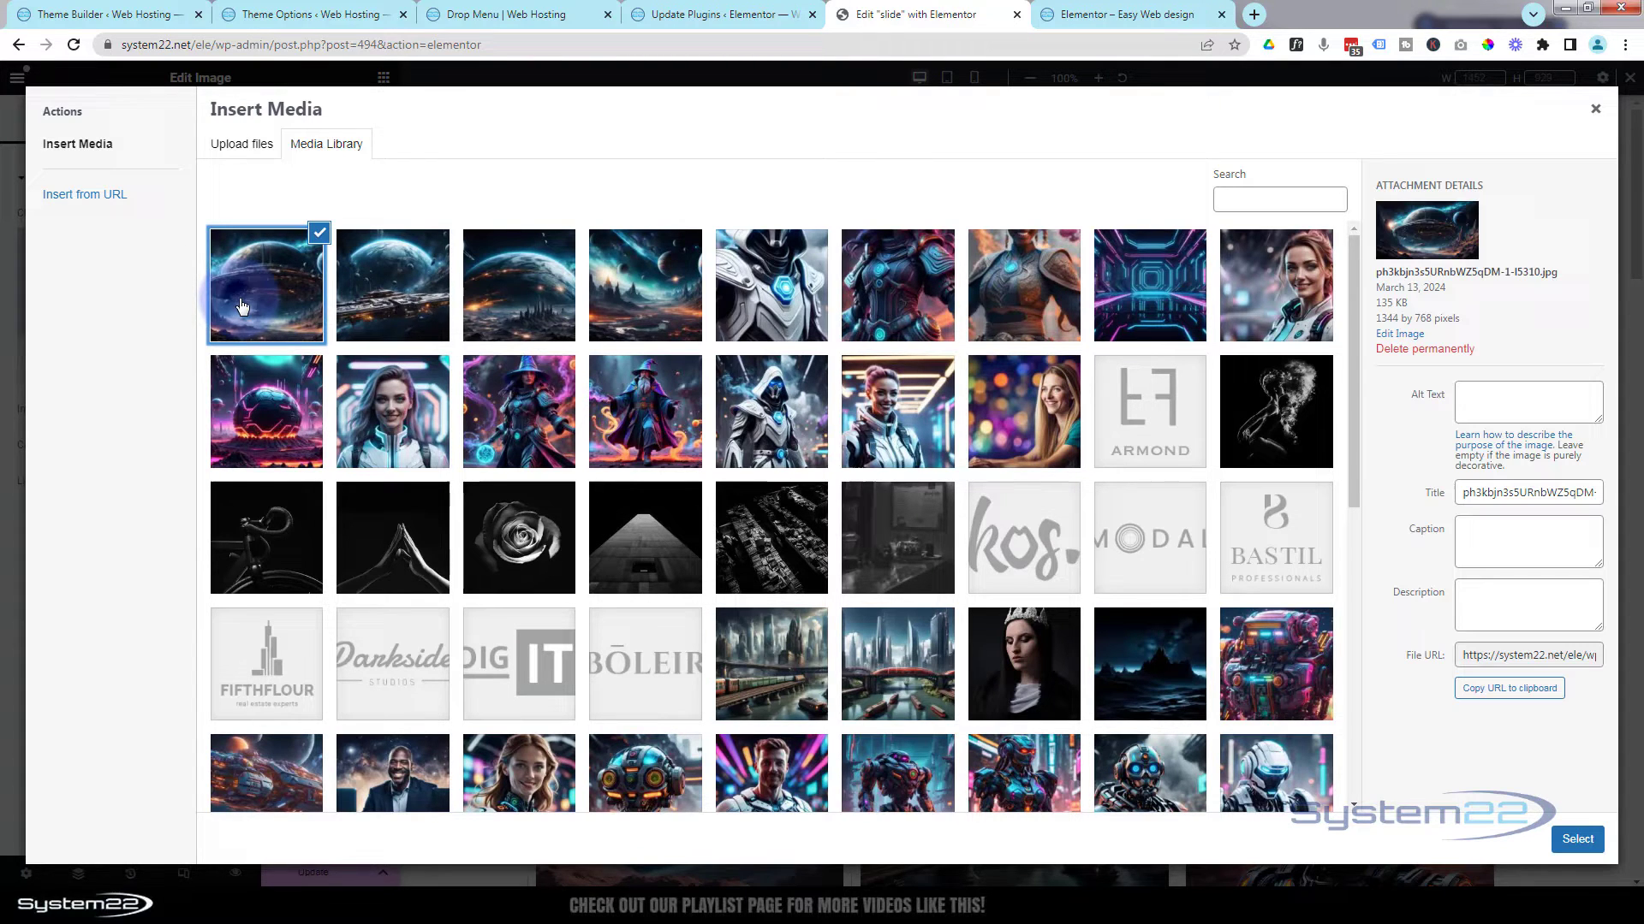
{"action": "left_click", "coordinate": [1577, 838]}
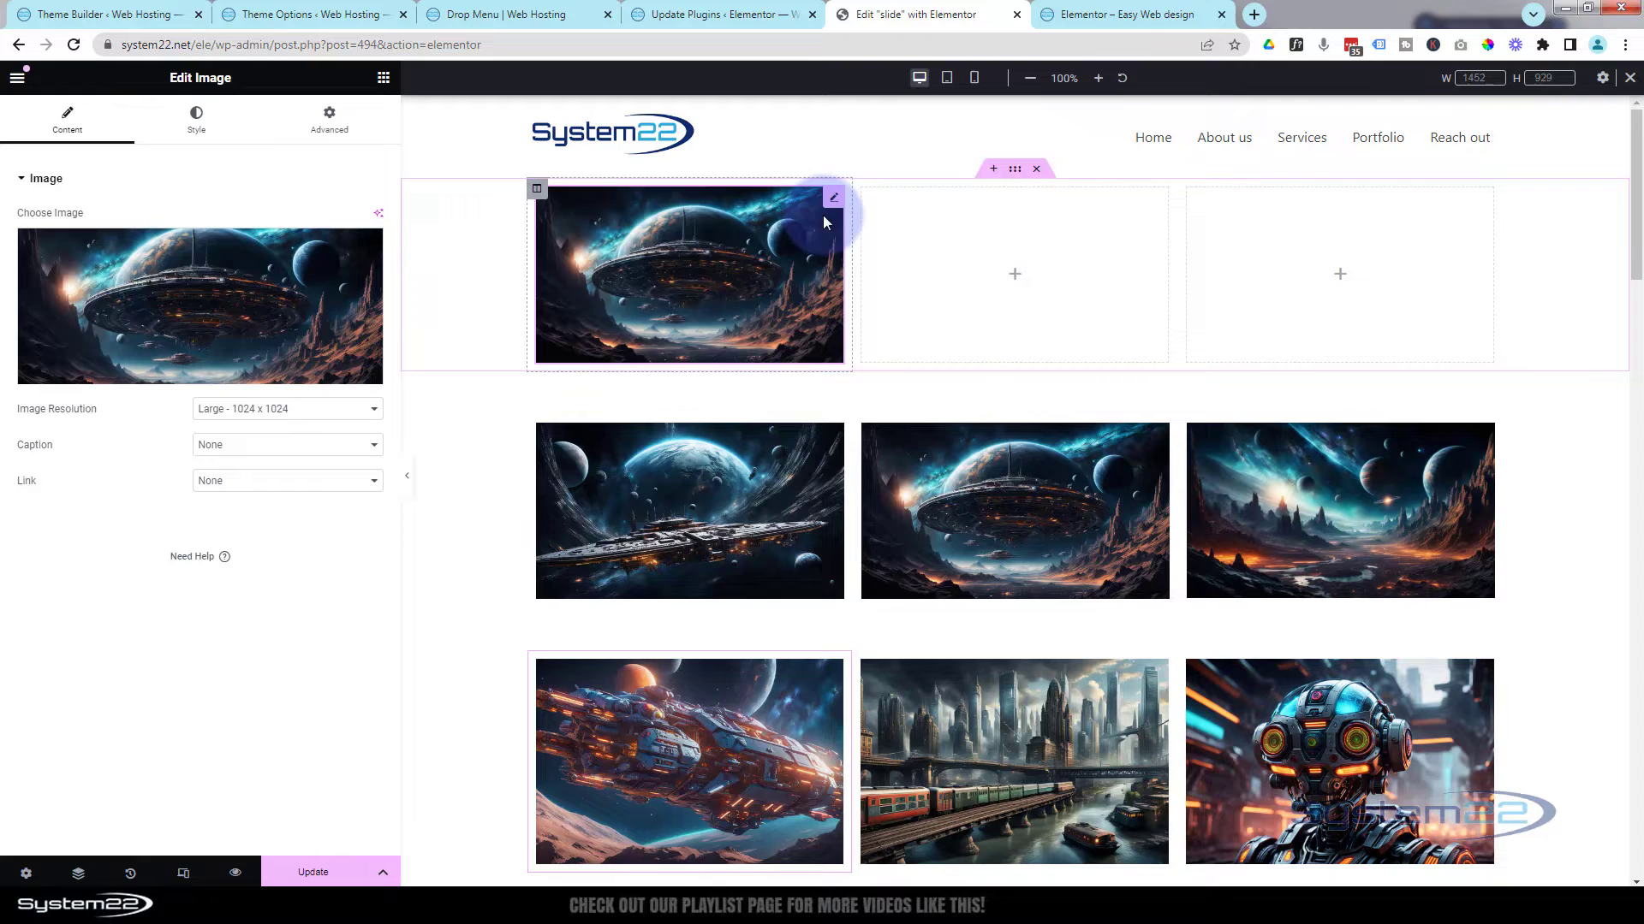
Set the new section's linked padding to 50 px in its Advanced settings.
{"action": "left_click", "coordinate": [1016, 170]}
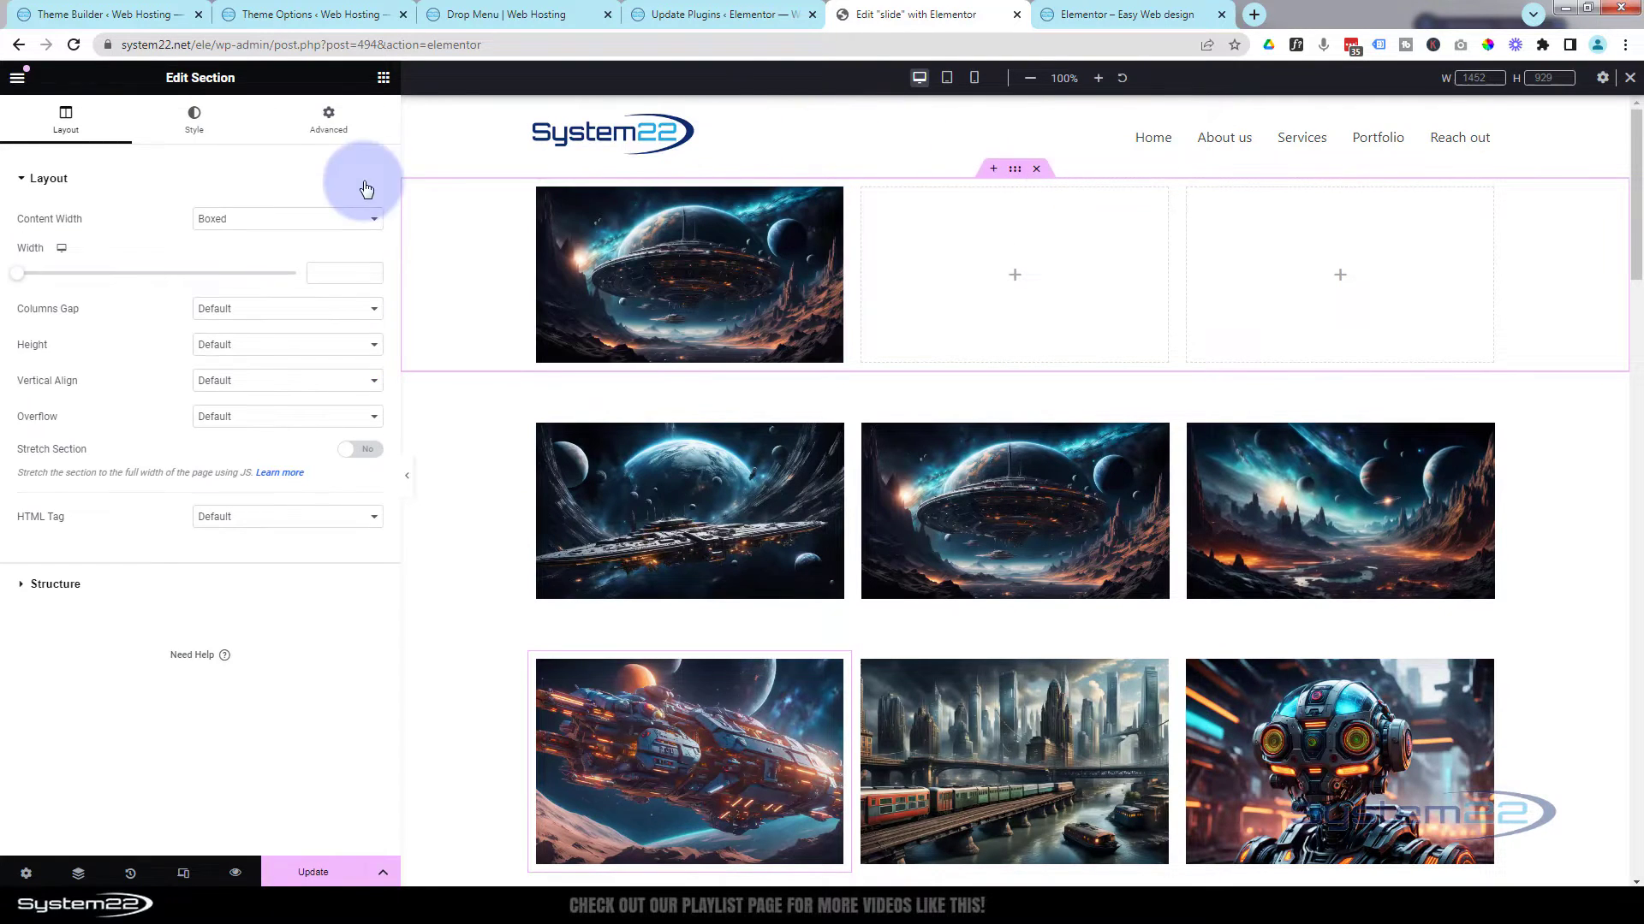
{"action": "left_click", "coordinate": [326, 135]}
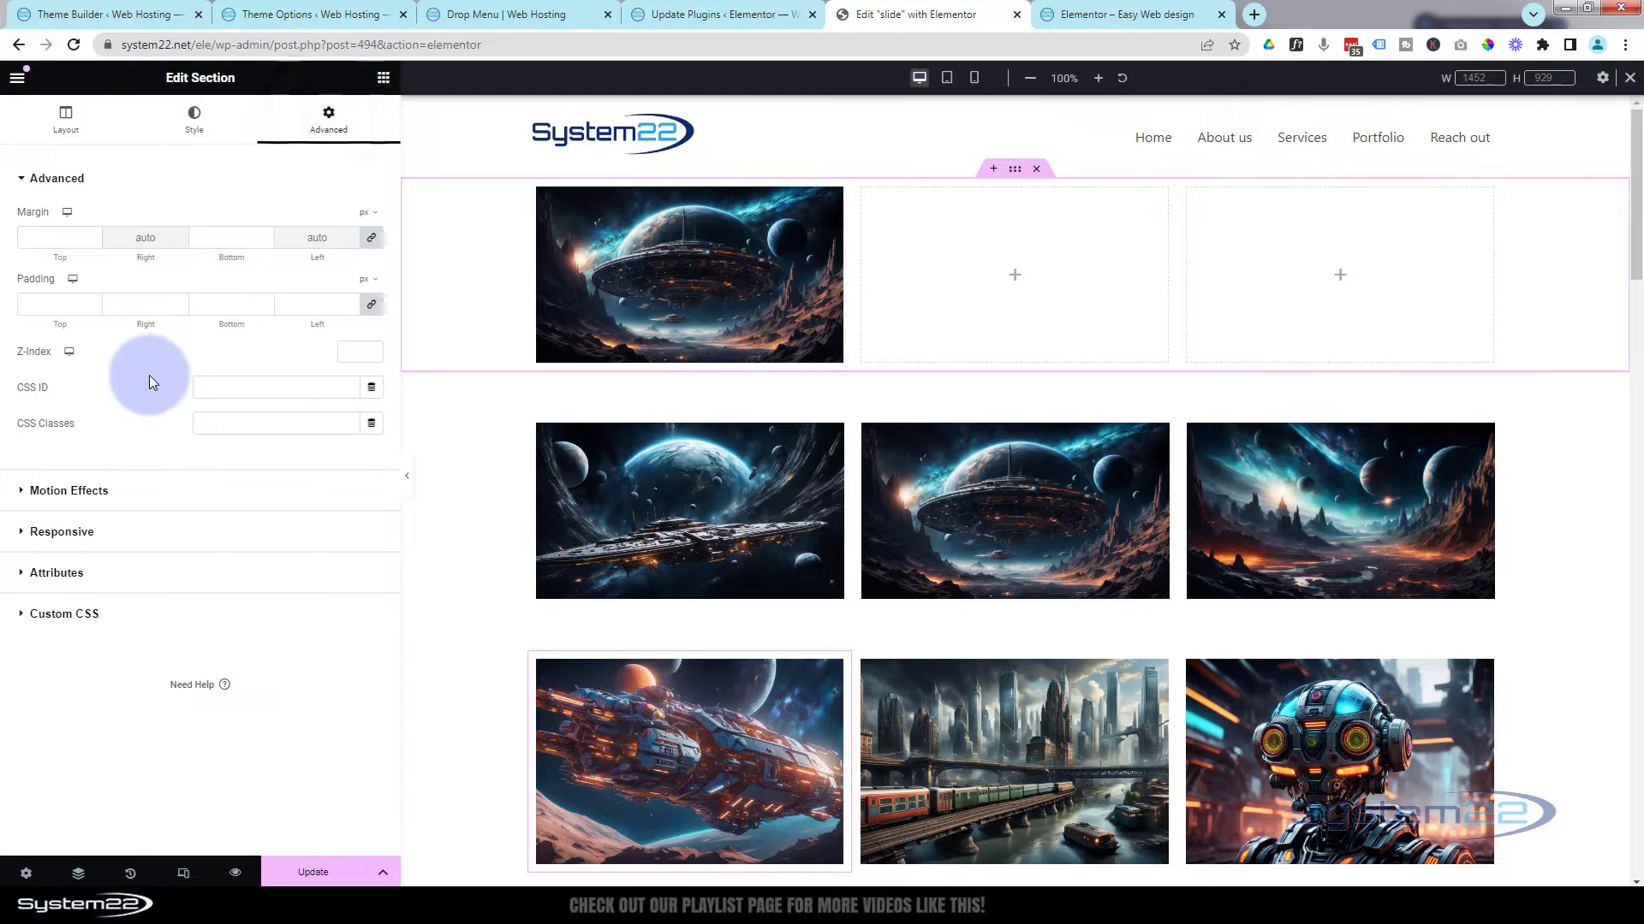
{"action": "type", "text": "50"}
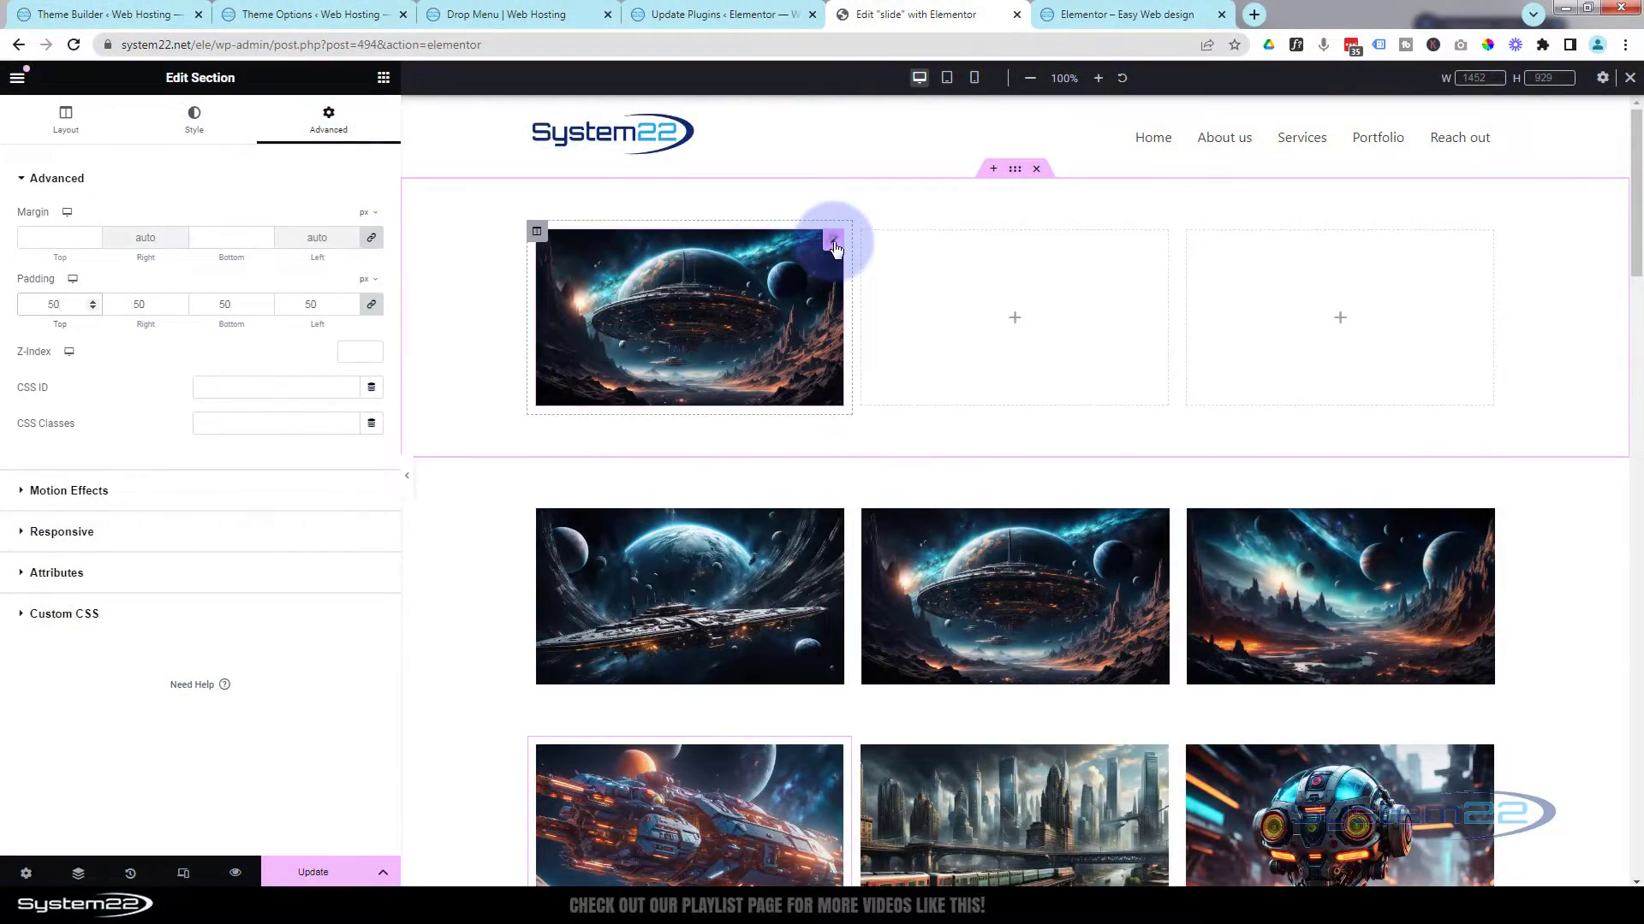
Expand the Custom CSS panel in the saucer image widget's Advanced settings.
{"action": "left_click", "coordinate": [835, 244]}
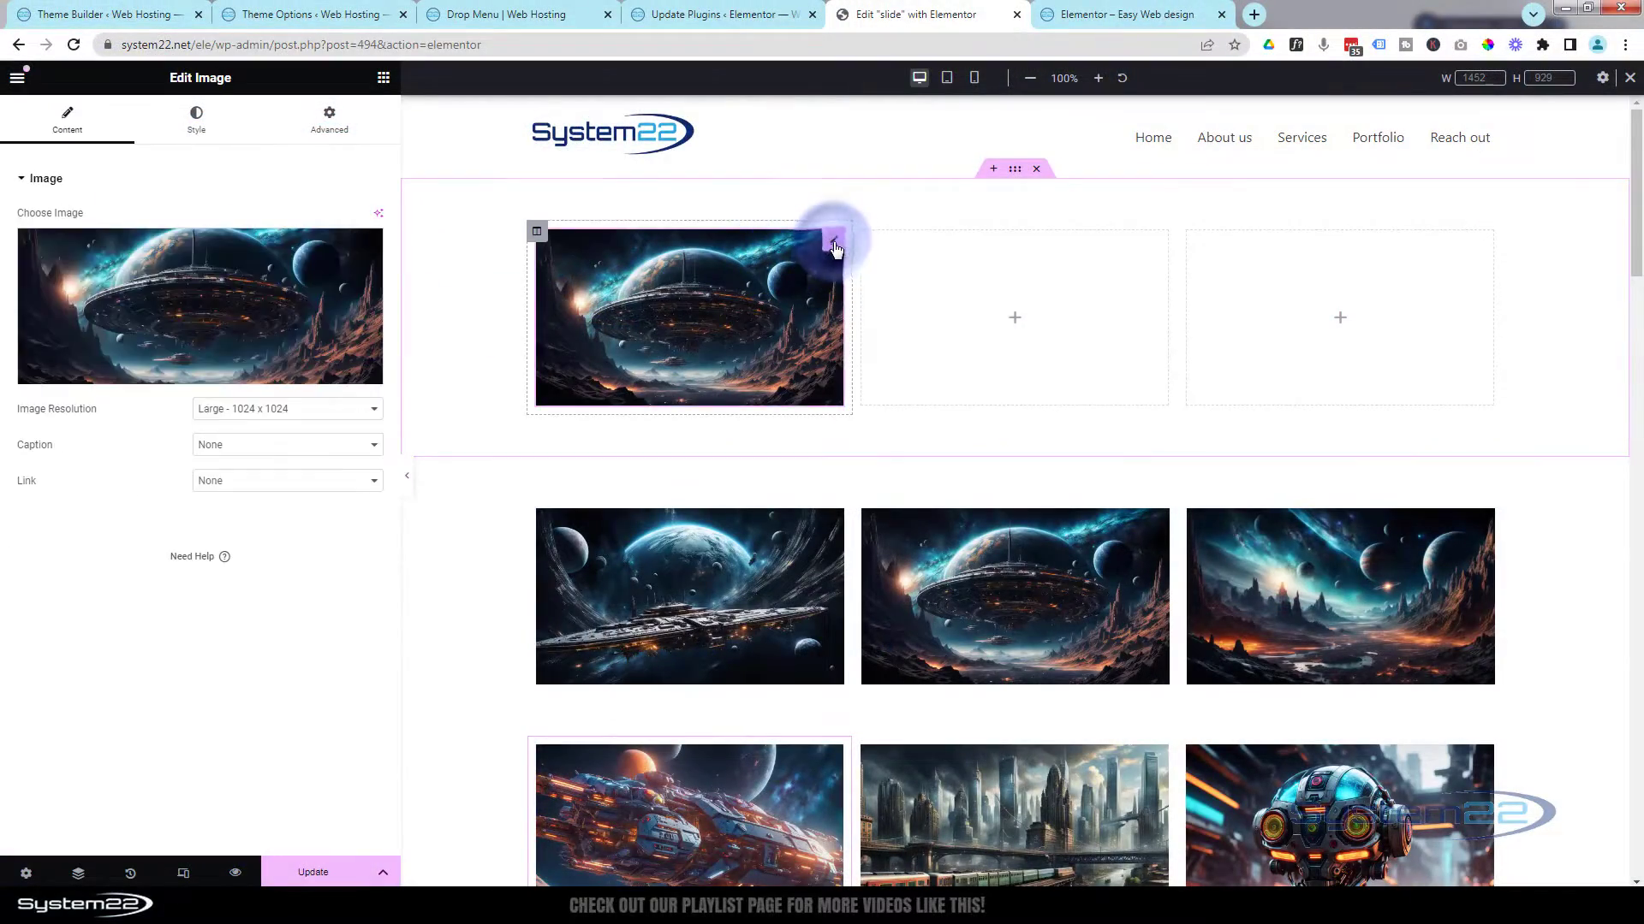
{"action": "left_click", "coordinate": [358, 128]}
{"action": "scroll", "coordinate": [244, 655], "scroll_direction": "down", "scroll_amount": 1}
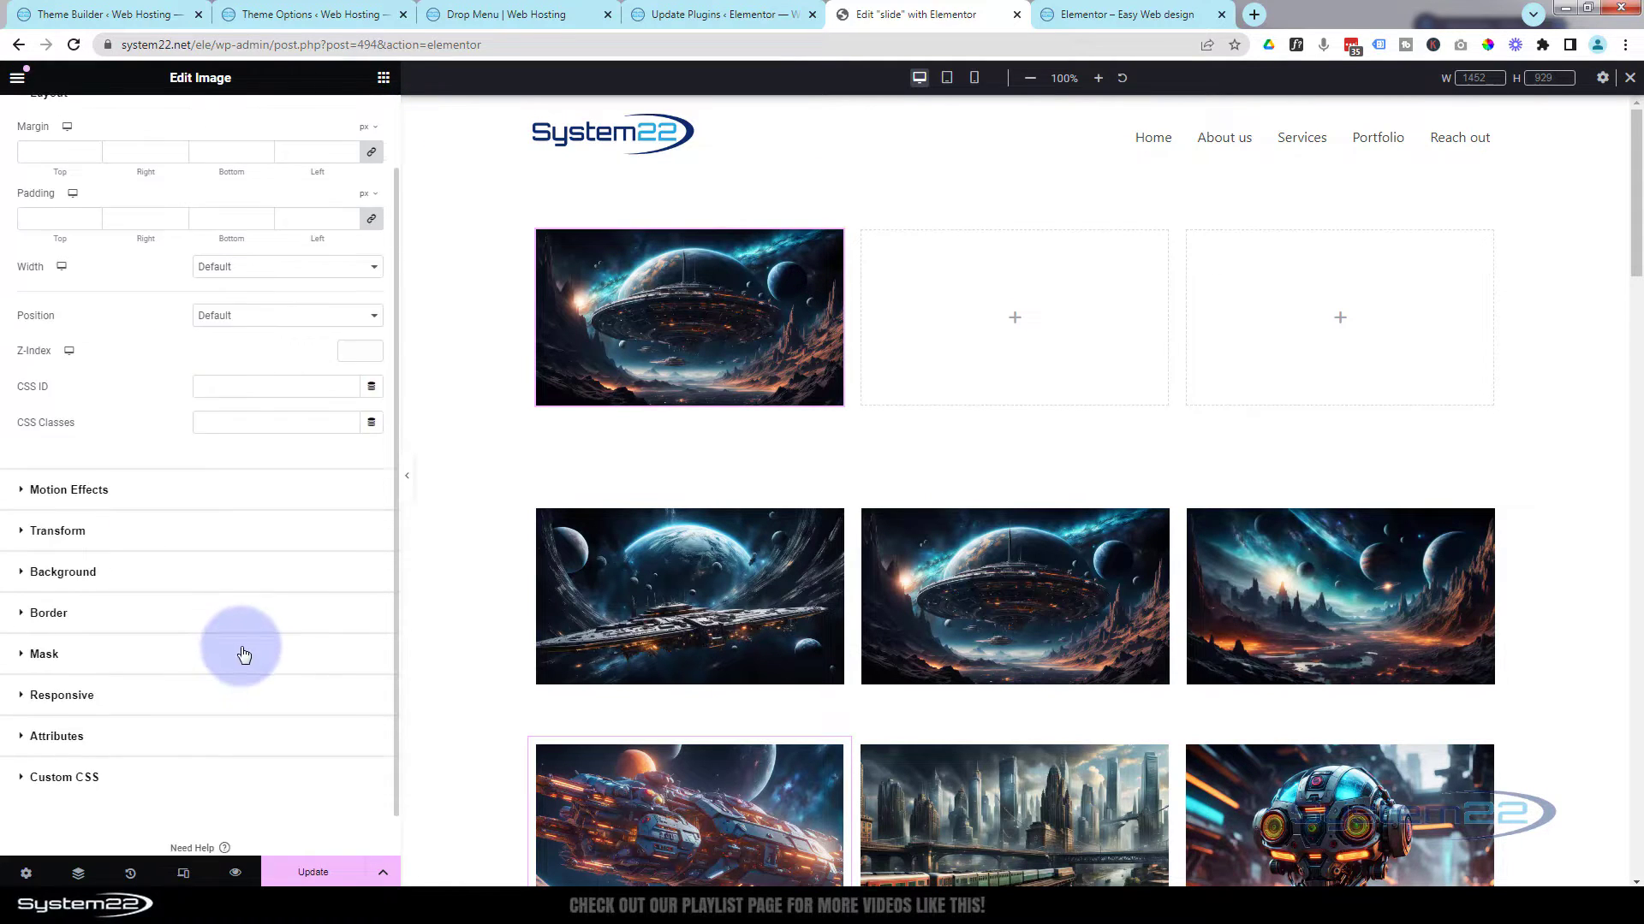
{"action": "scroll", "coordinate": [244, 655], "scroll_direction": "down", "scroll_amount": 1}
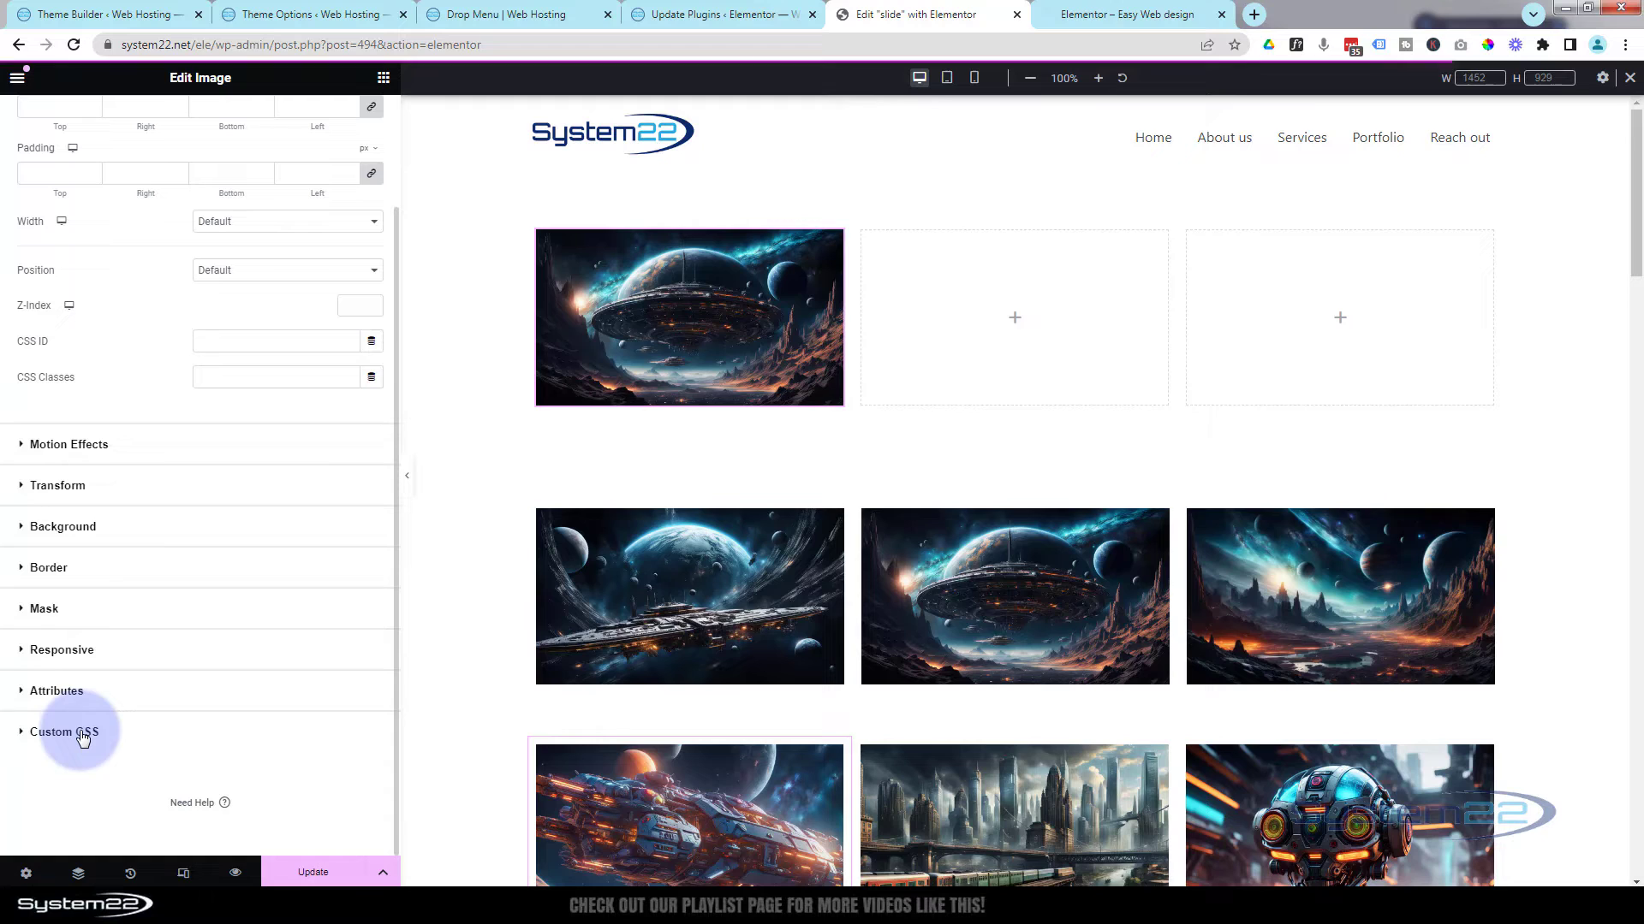
{"action": "left_click", "coordinate": [54, 734]}
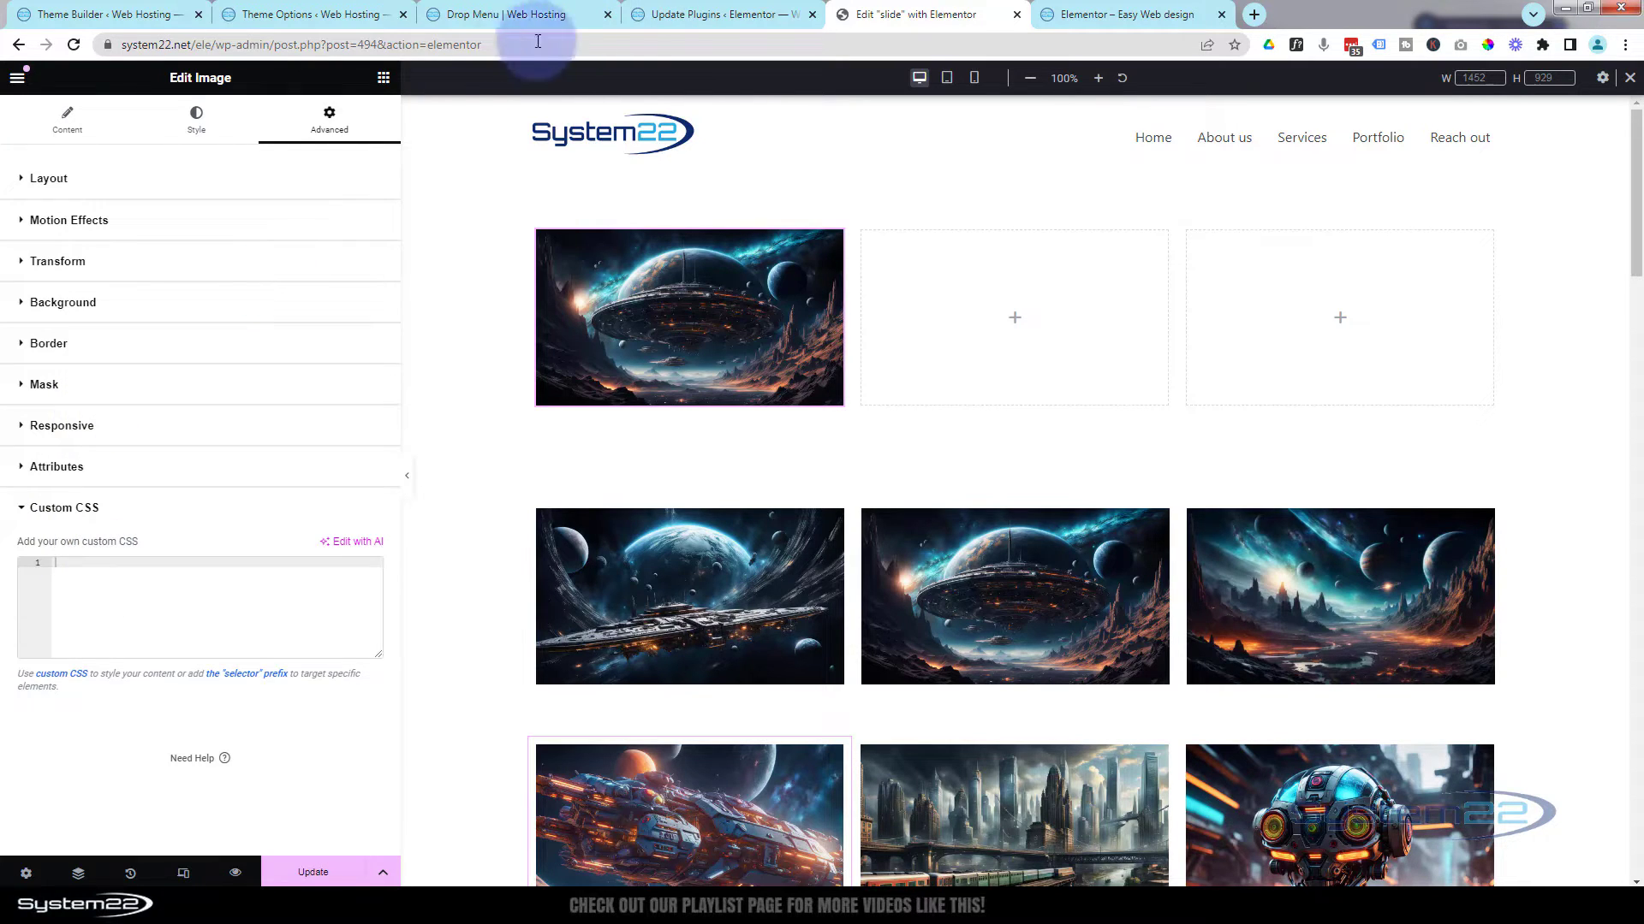
{"action": "left_click", "coordinate": [669, 15]}
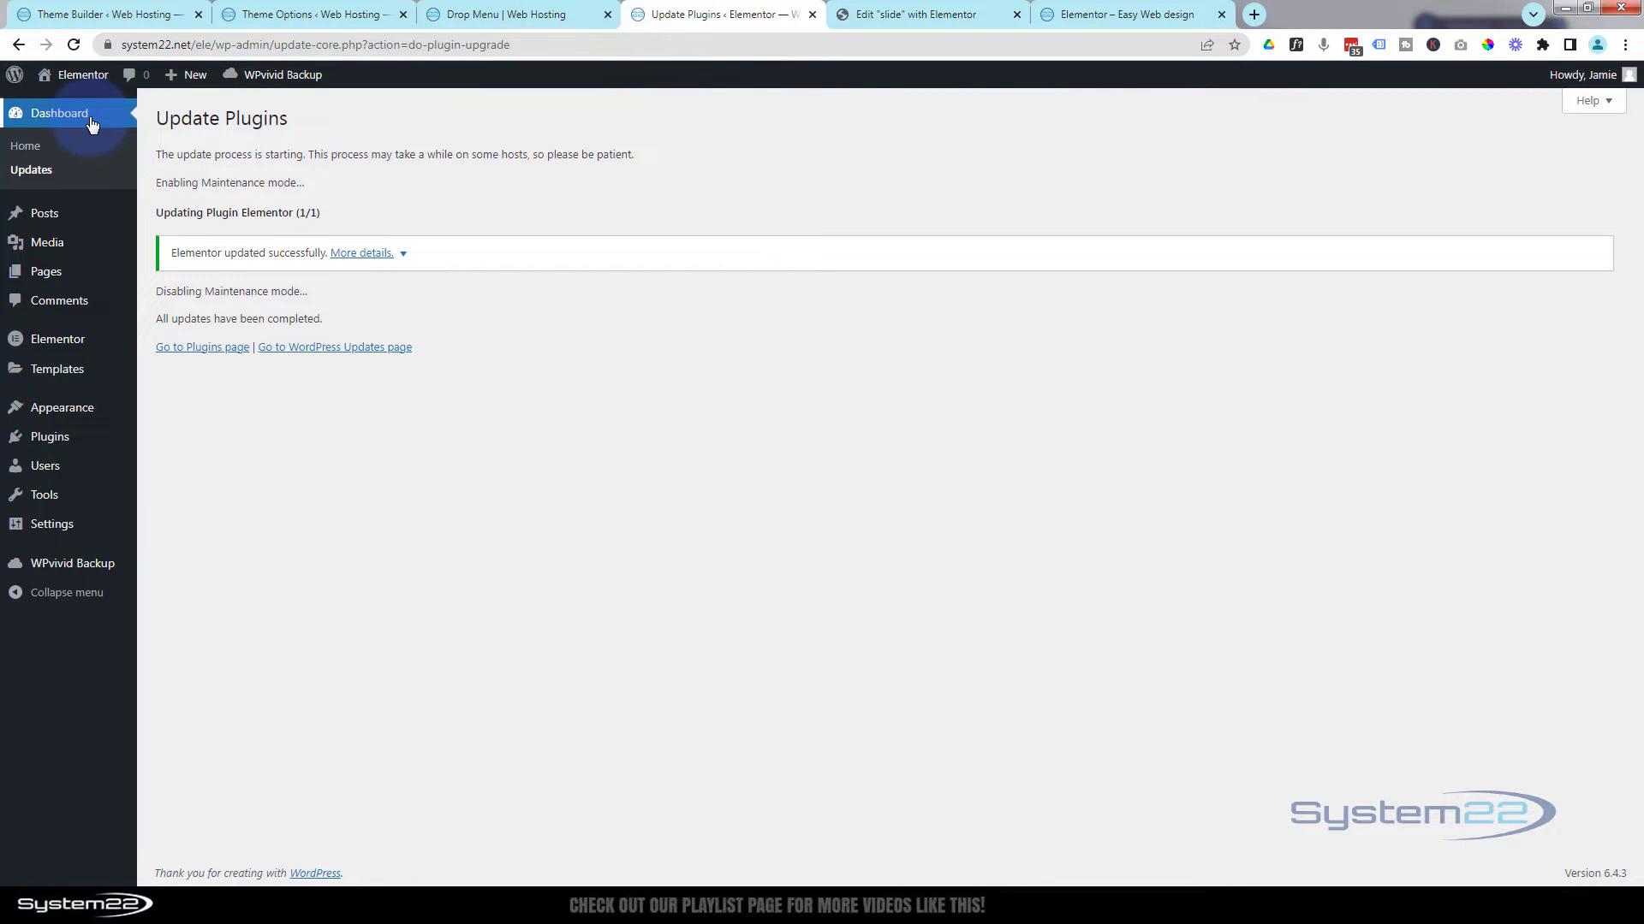
{"action": "mouse_move", "coordinate": [53, 414]}
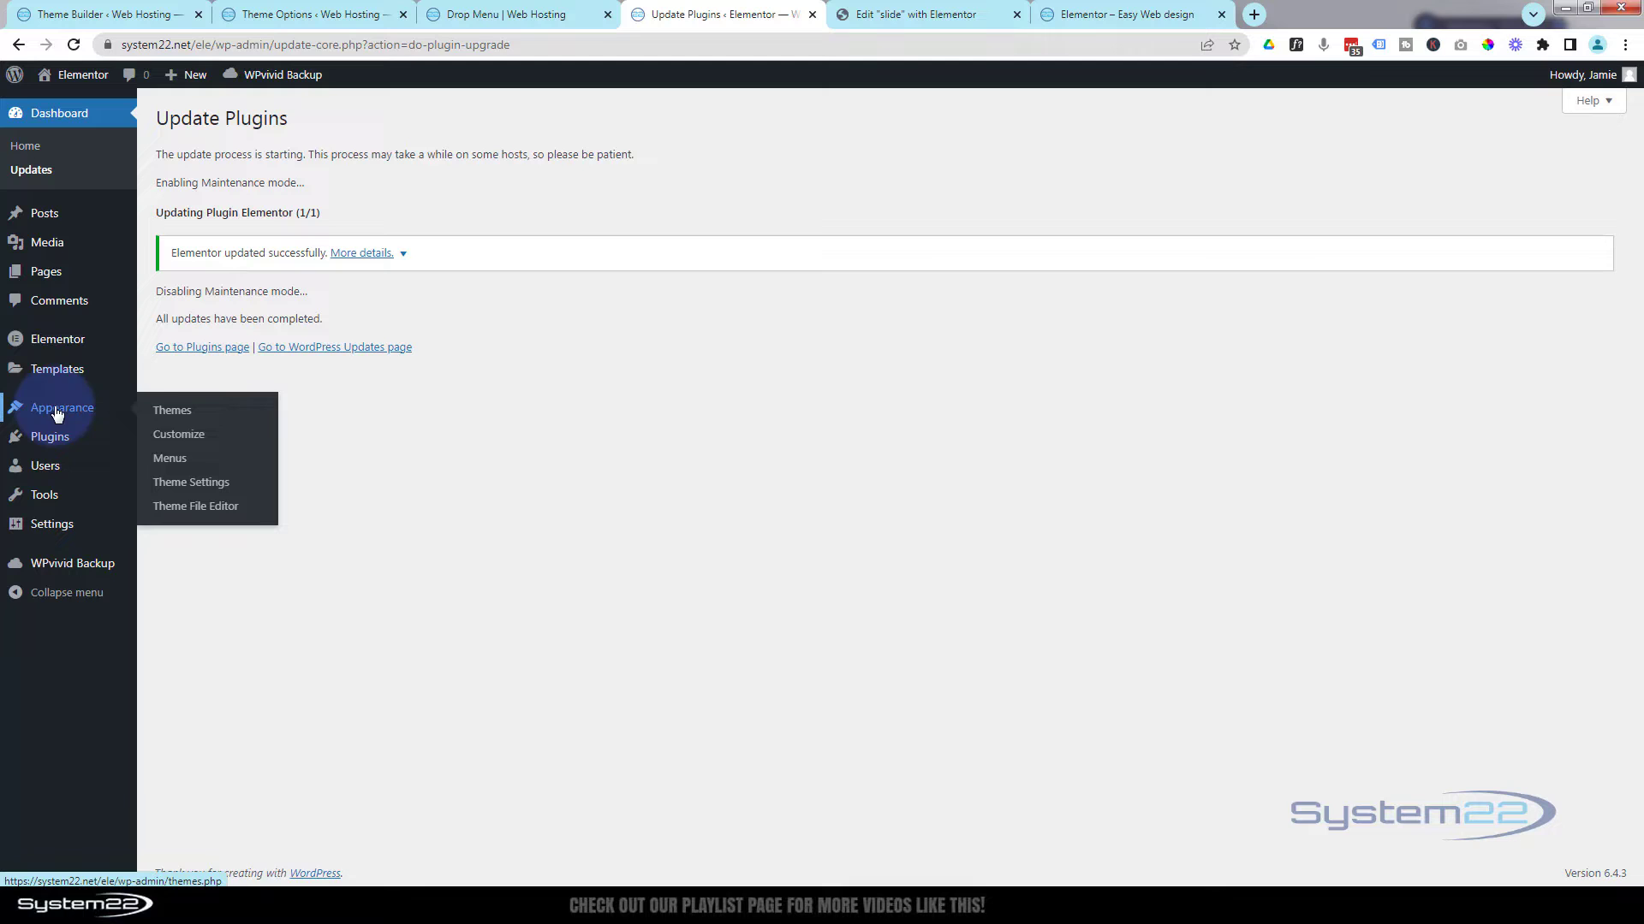
{"action": "left_click", "coordinate": [178, 434]}
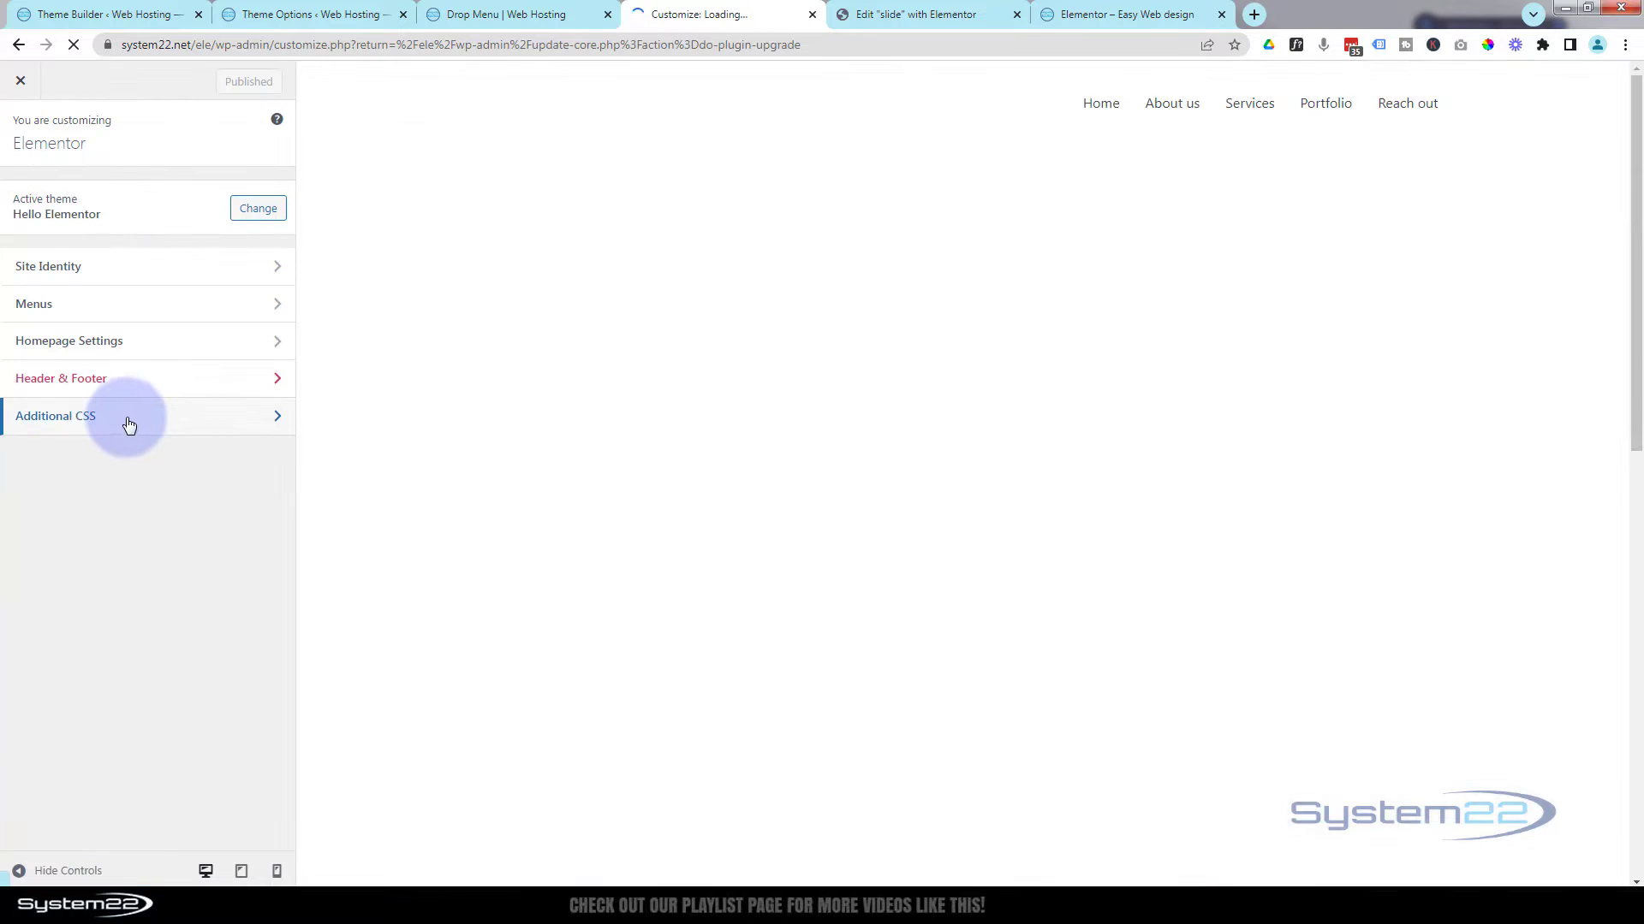
{"action": "left_click", "coordinate": [112, 418]}
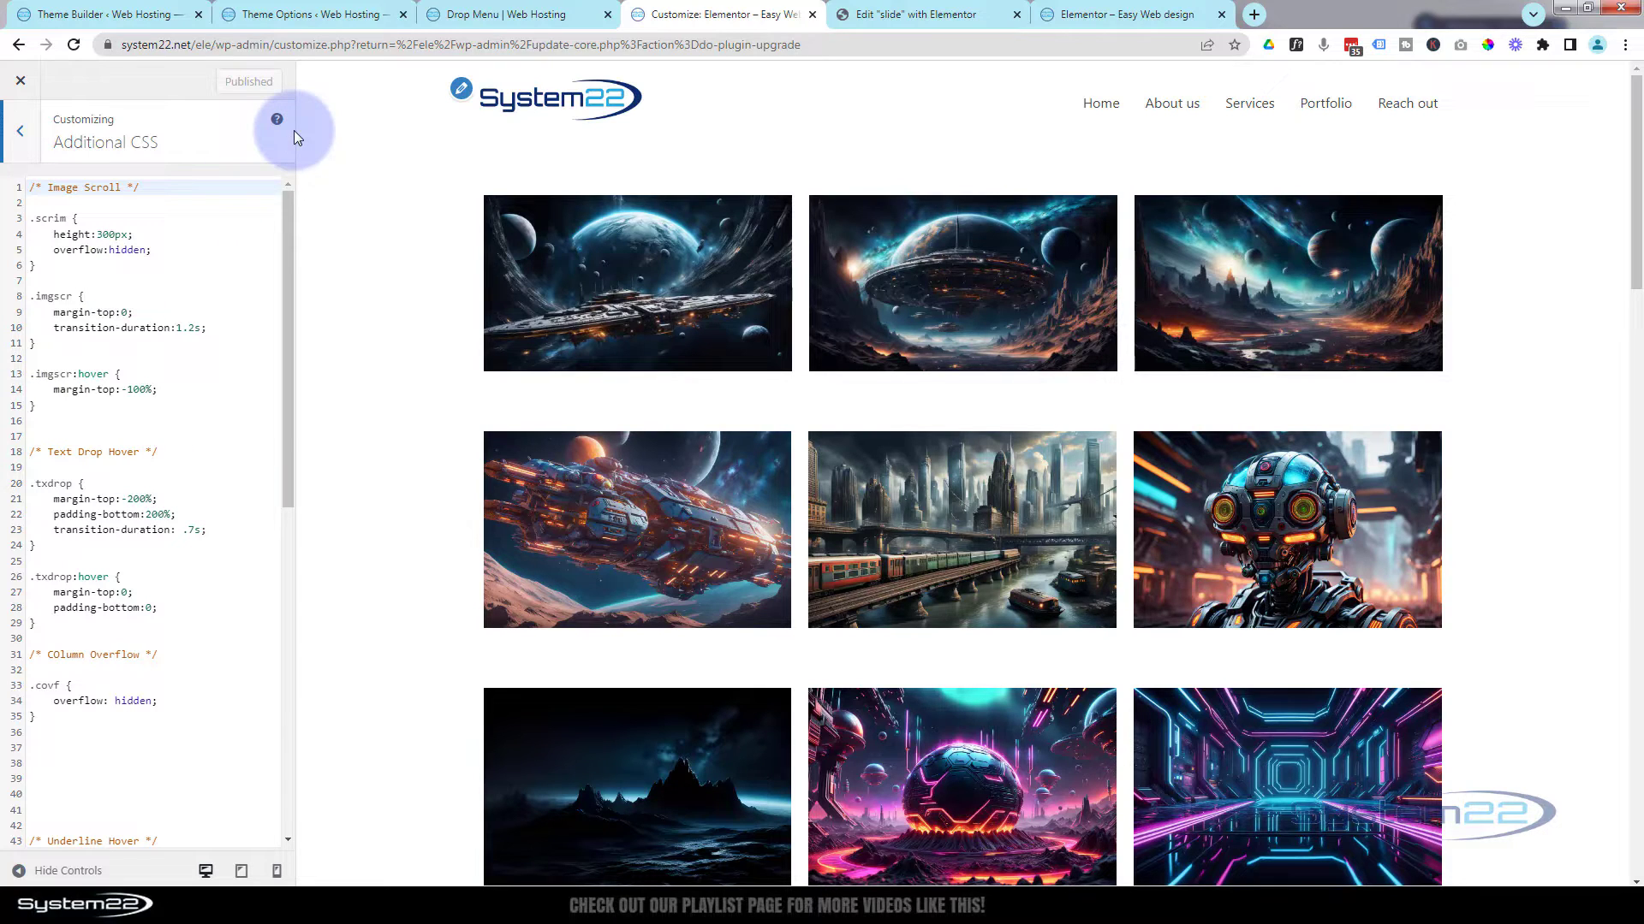
{"action": "left_click", "coordinate": [900, 16]}
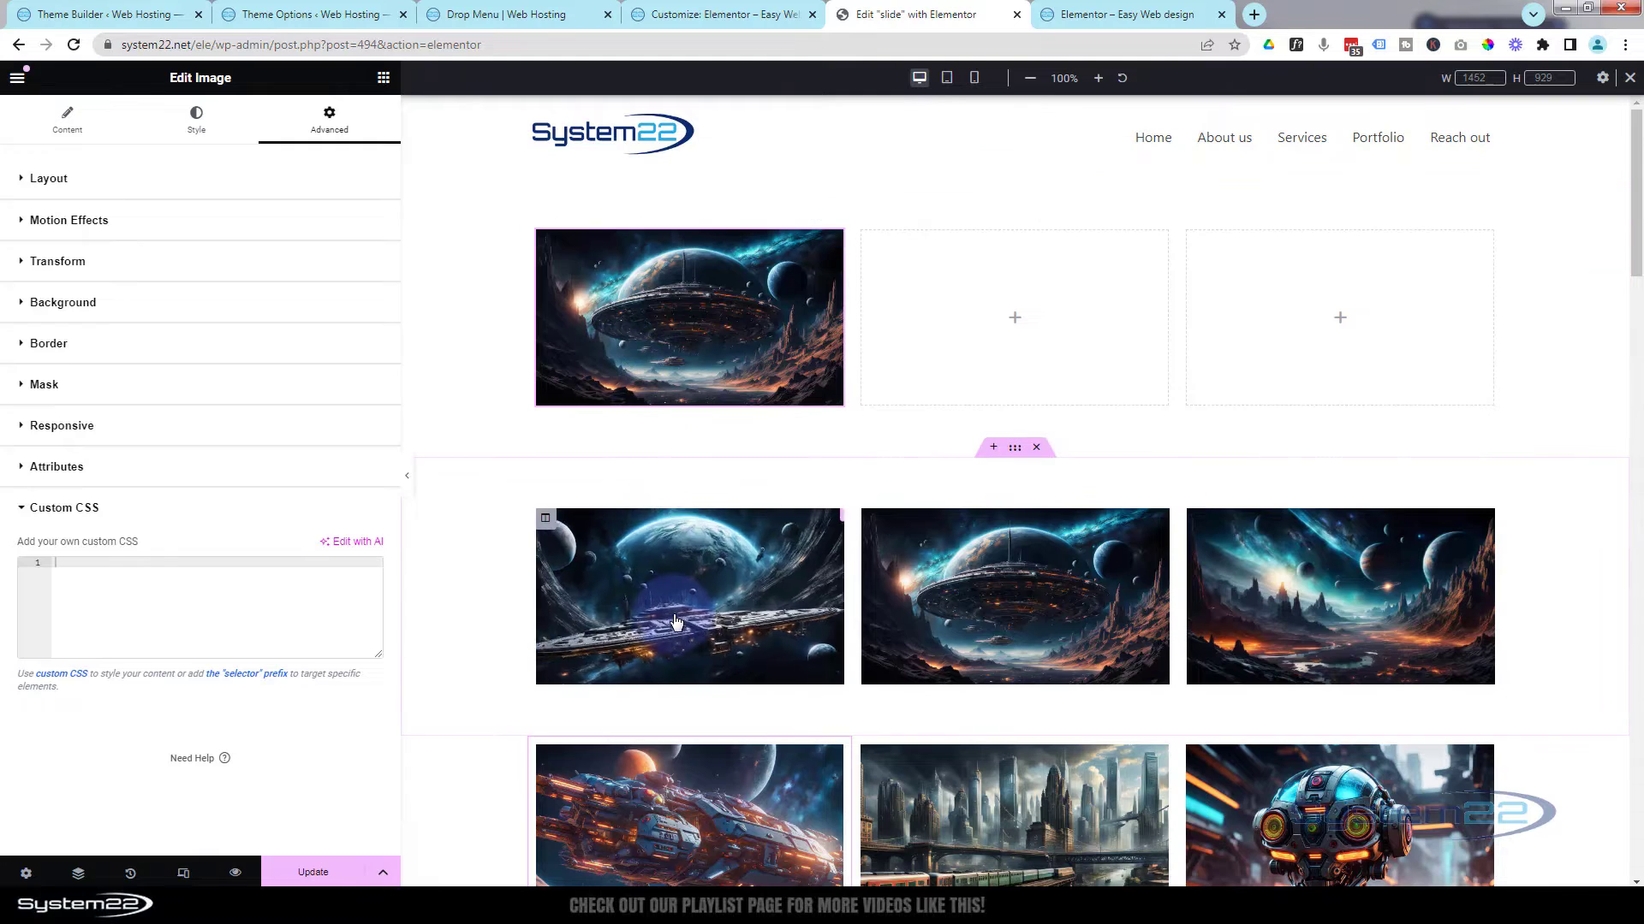
Write the rule .imgzm { transform:scale(1) } in the saucer image's custom CSS.
{"action": "left_click", "coordinate": [54, 567]}
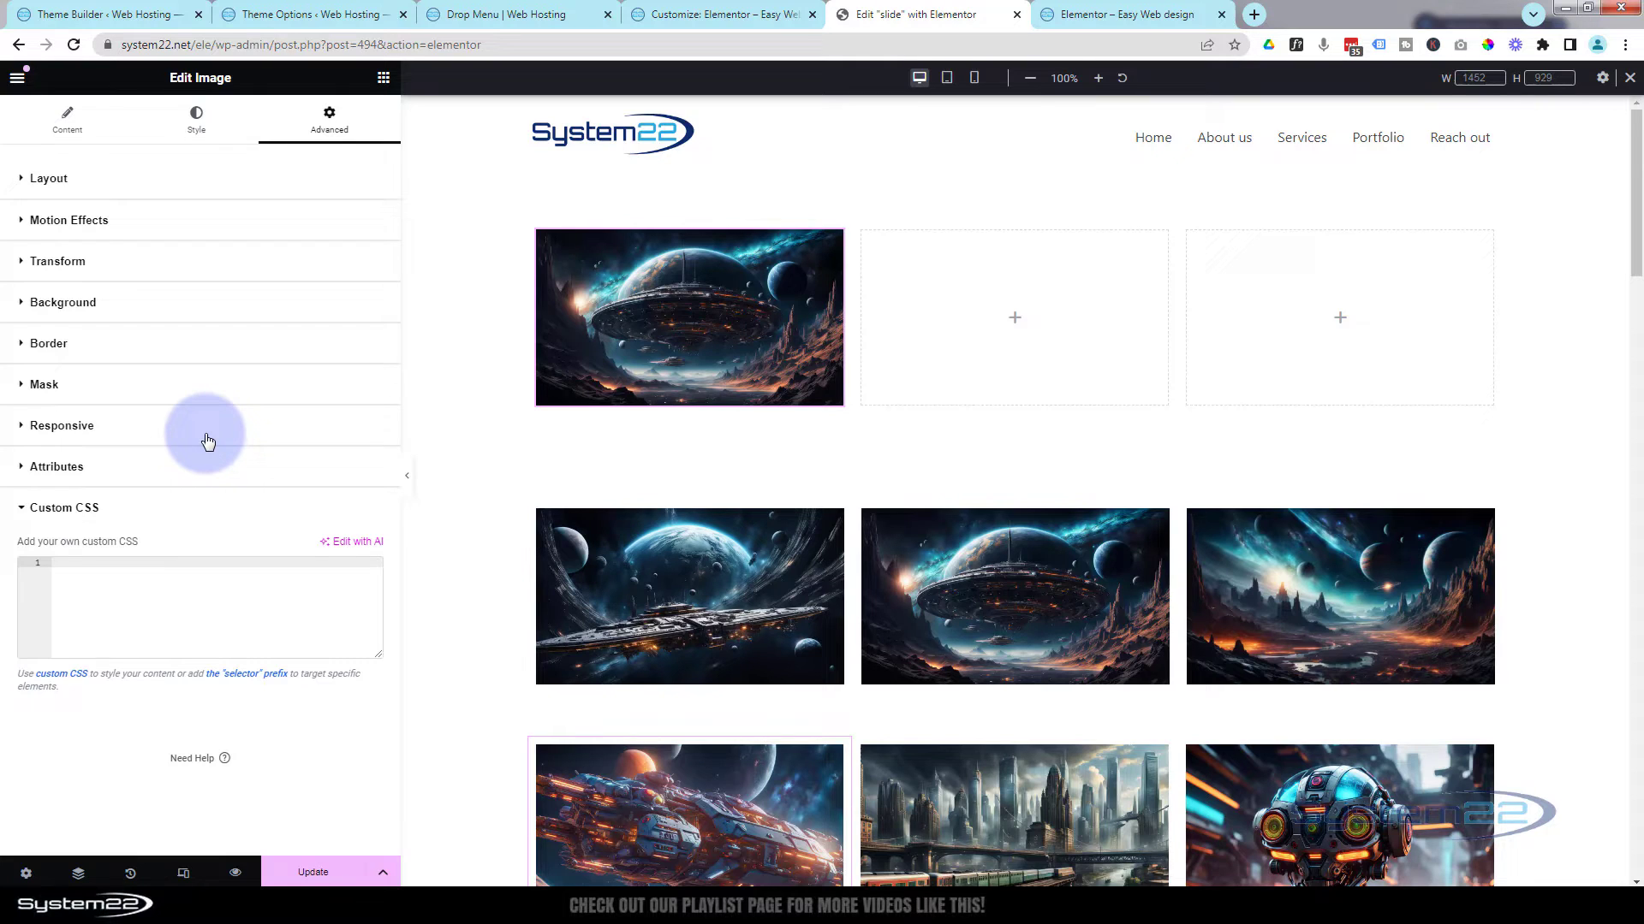
{"action": "type", "text": "."}
{"action": "type", "text": "imgzm {}"}
{"action": "key", "text": "Return"}
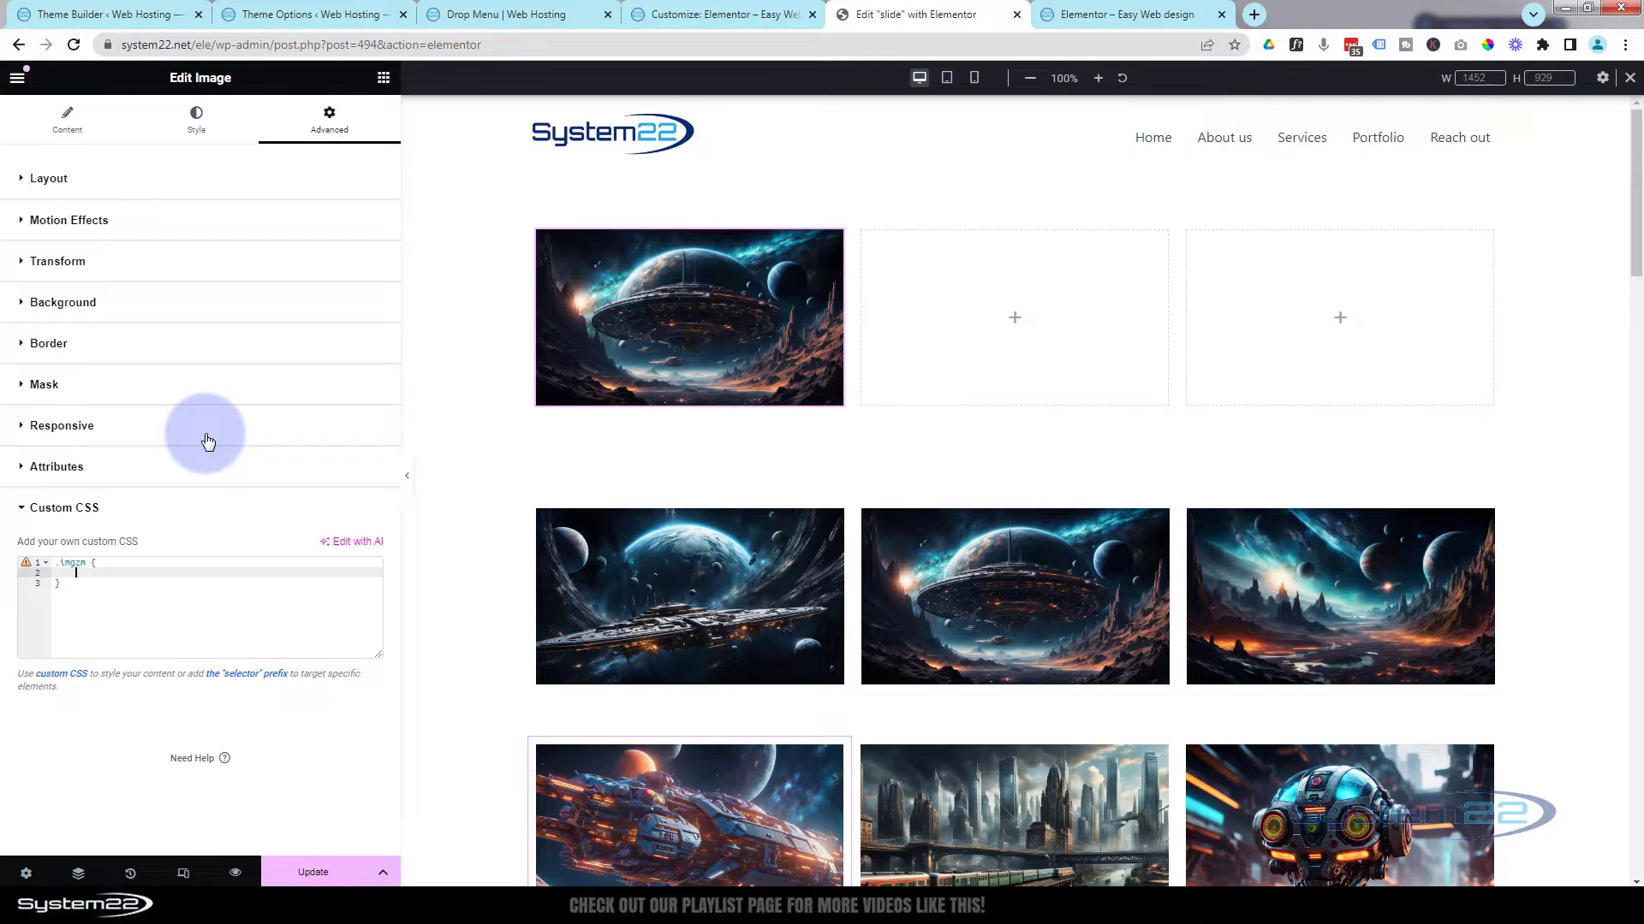
{"action": "type", "text": "tr"}
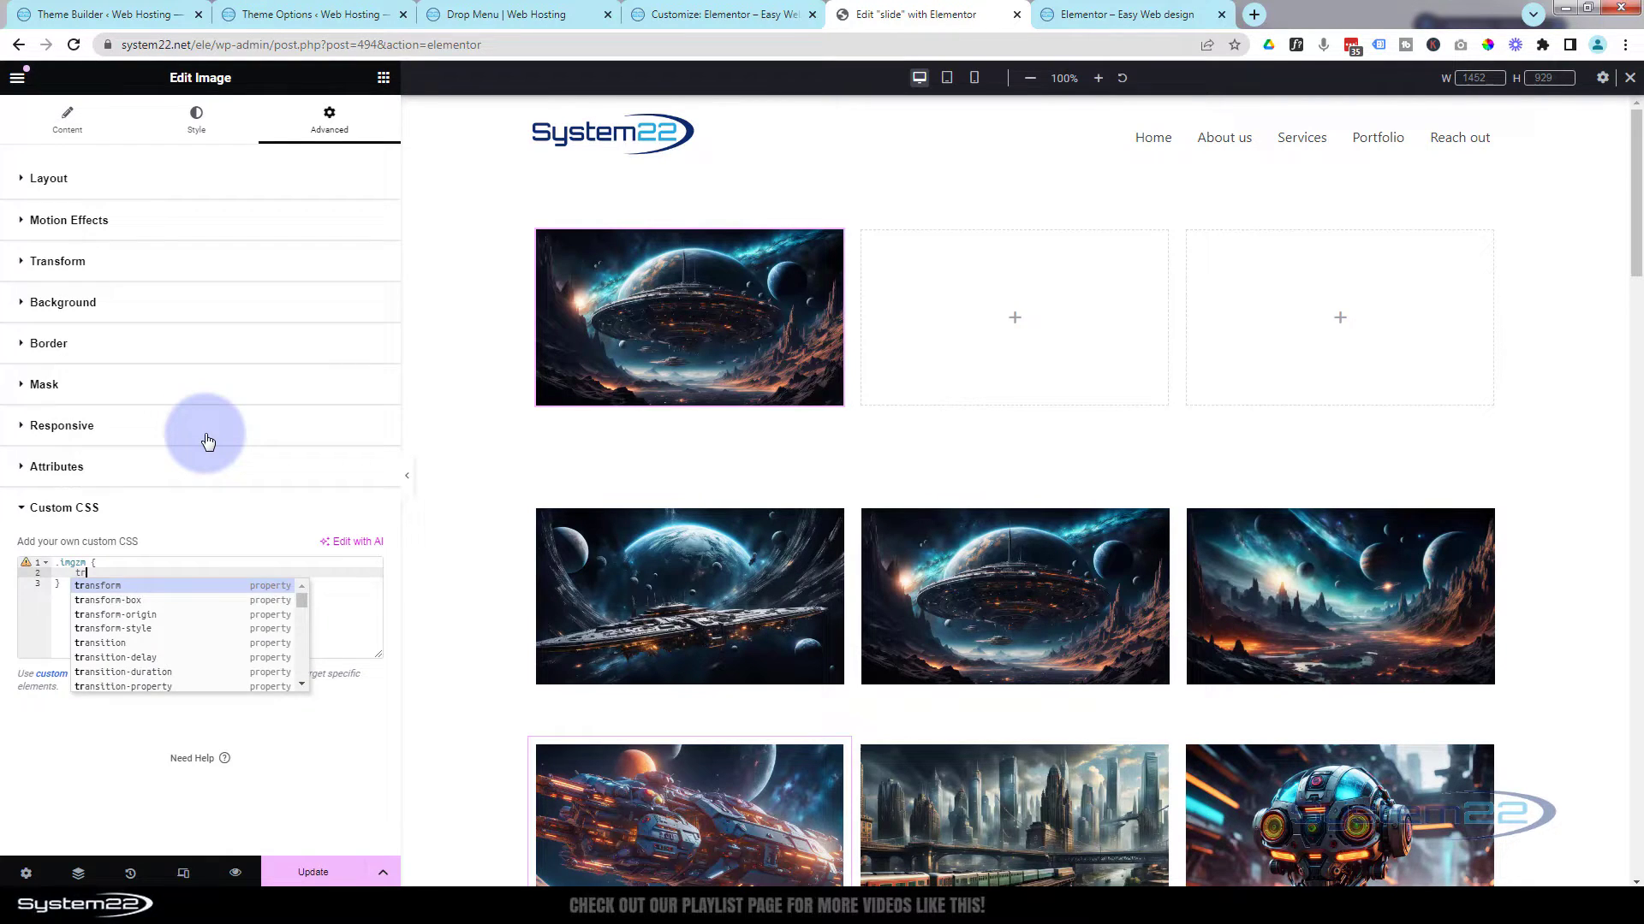
{"action": "type", "text": "ansform:scale"}
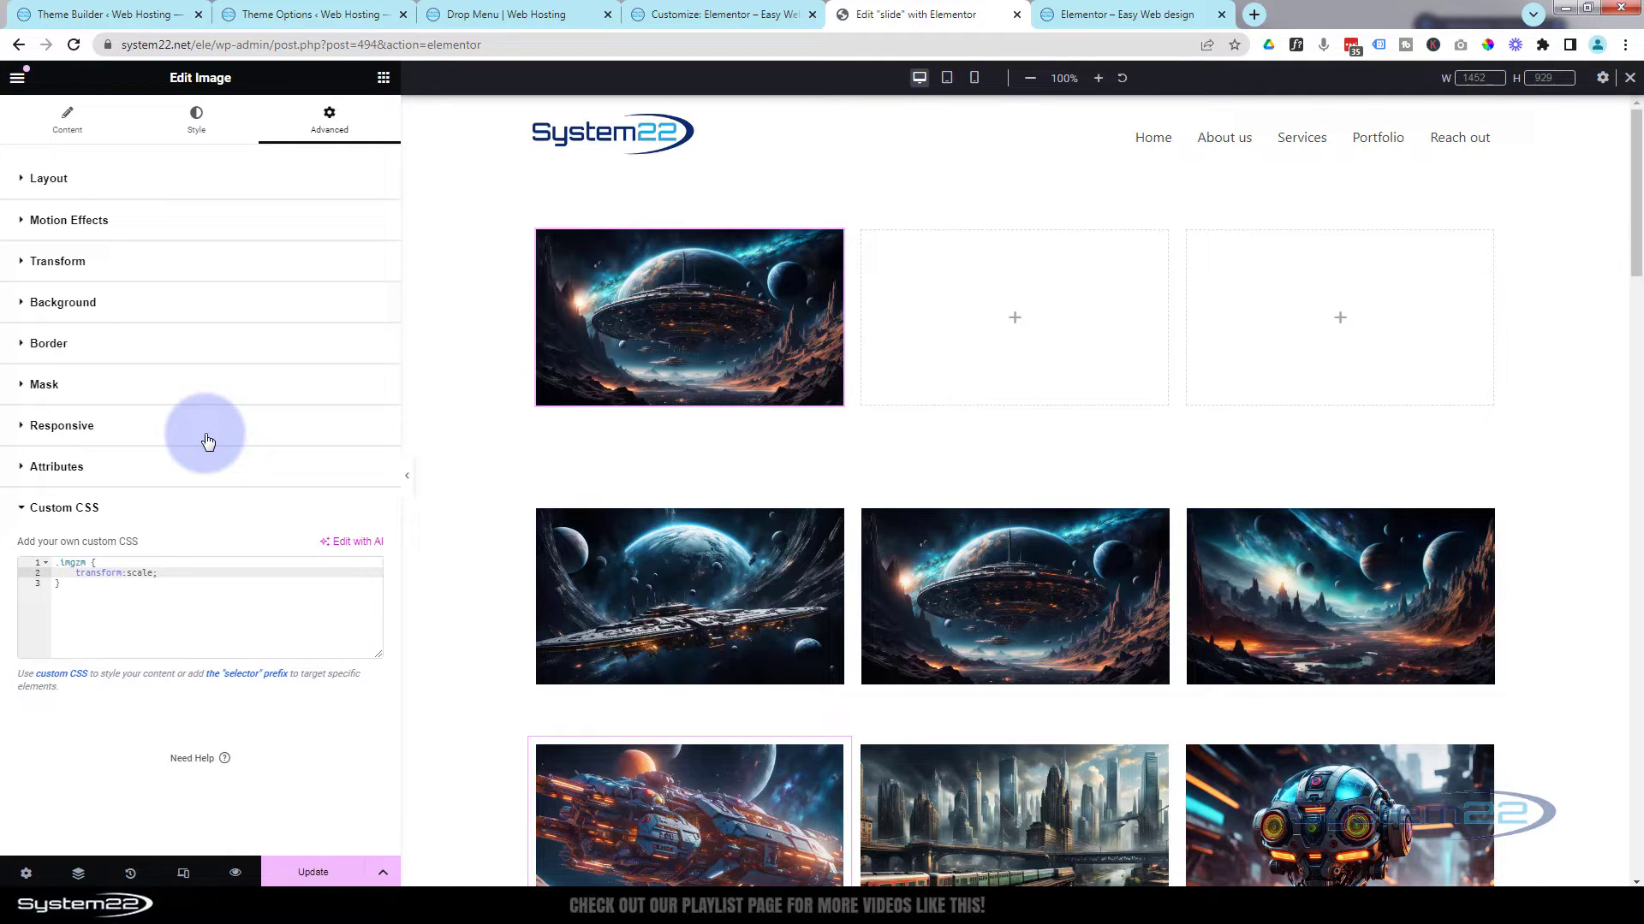
{"action": "type", "text": "(1"}
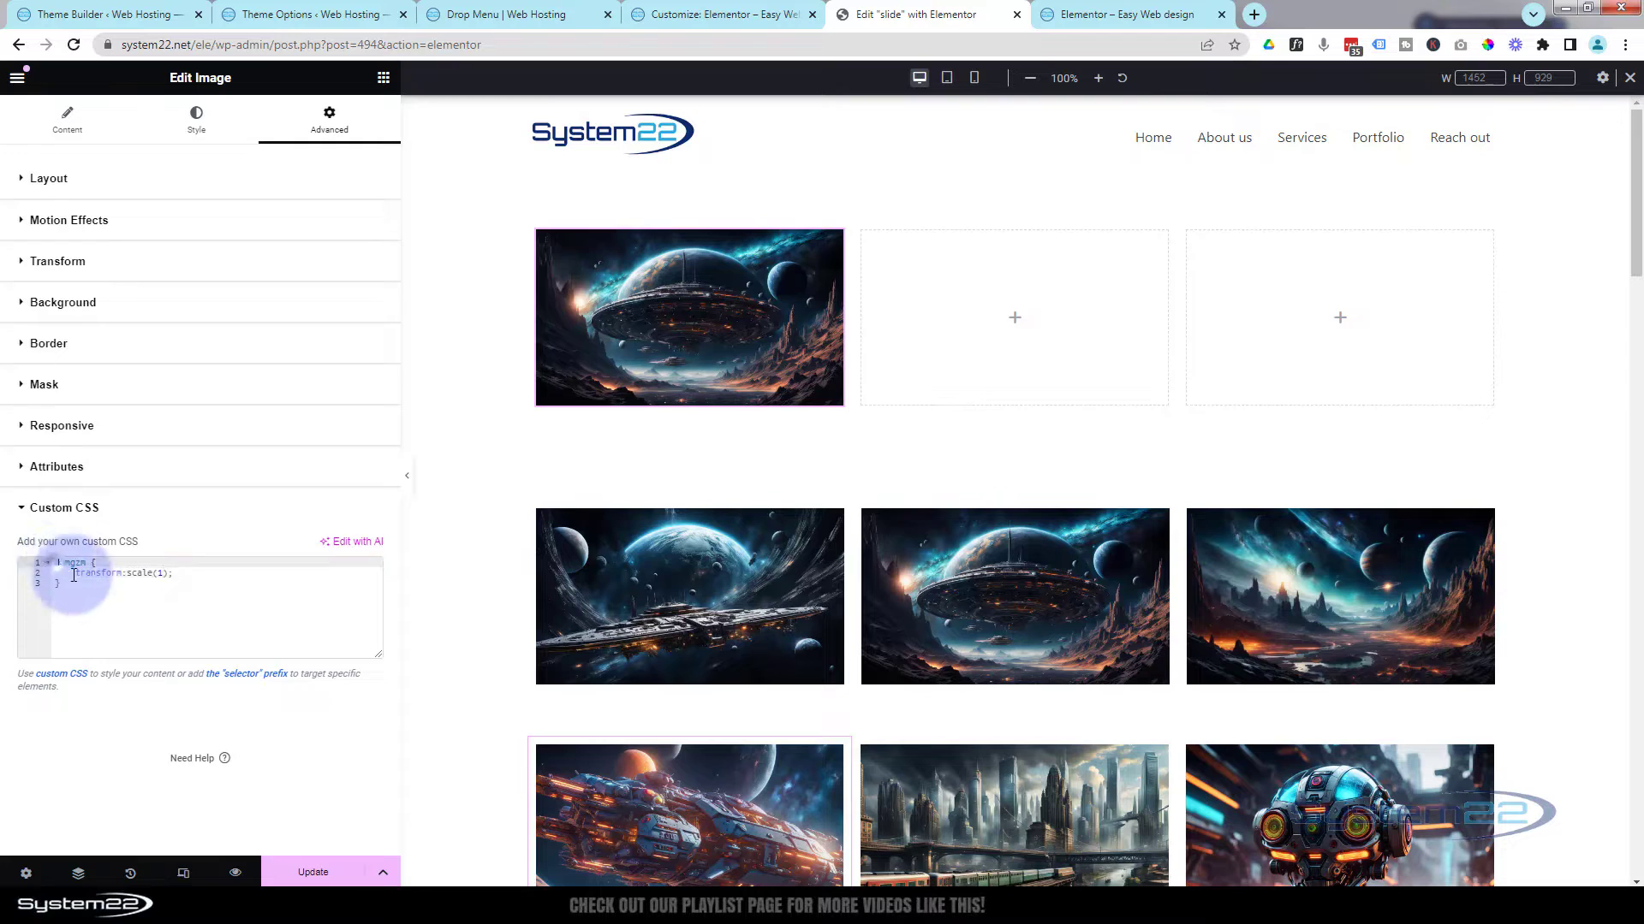
Duplicate the rule as .imgzm:hover with transform:scale(2), then copy the imgzm class name.
{"action": "left_click_drag", "start_coordinate": [48, 565], "coordinate": [77, 595]}
{"action": "key", "text": "ctrl+c"}
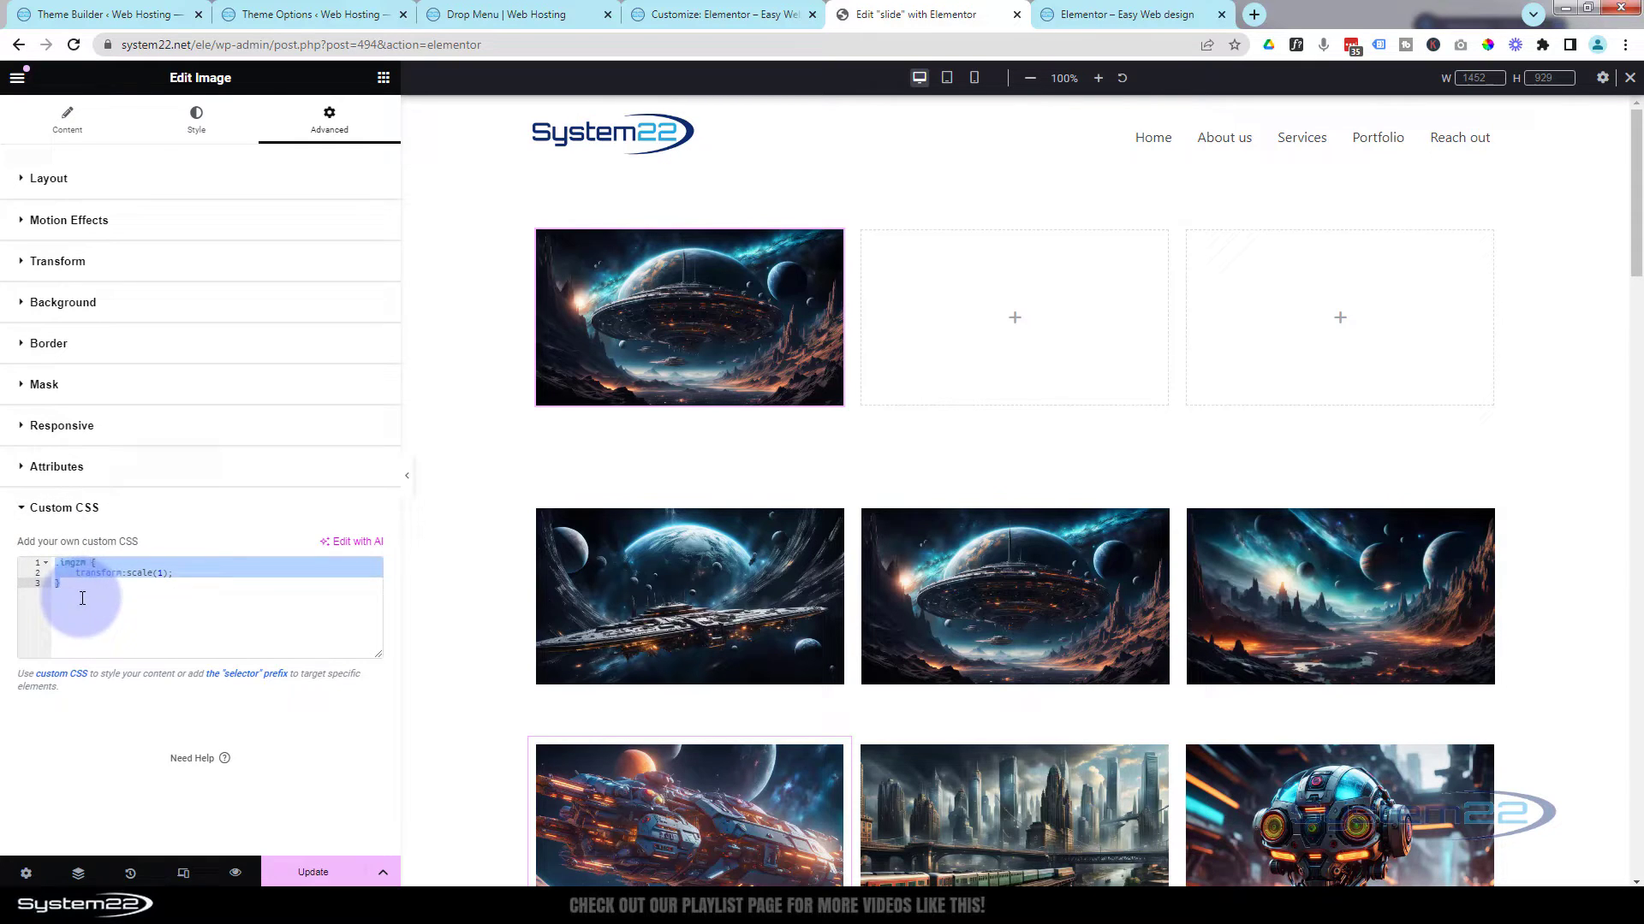
{"action": "left_click", "coordinate": [79, 592]}
{"action": "key", "text": "Return"}
{"action": "key", "text": "Return"}
{"action": "key", "text": "ctrl+v"}
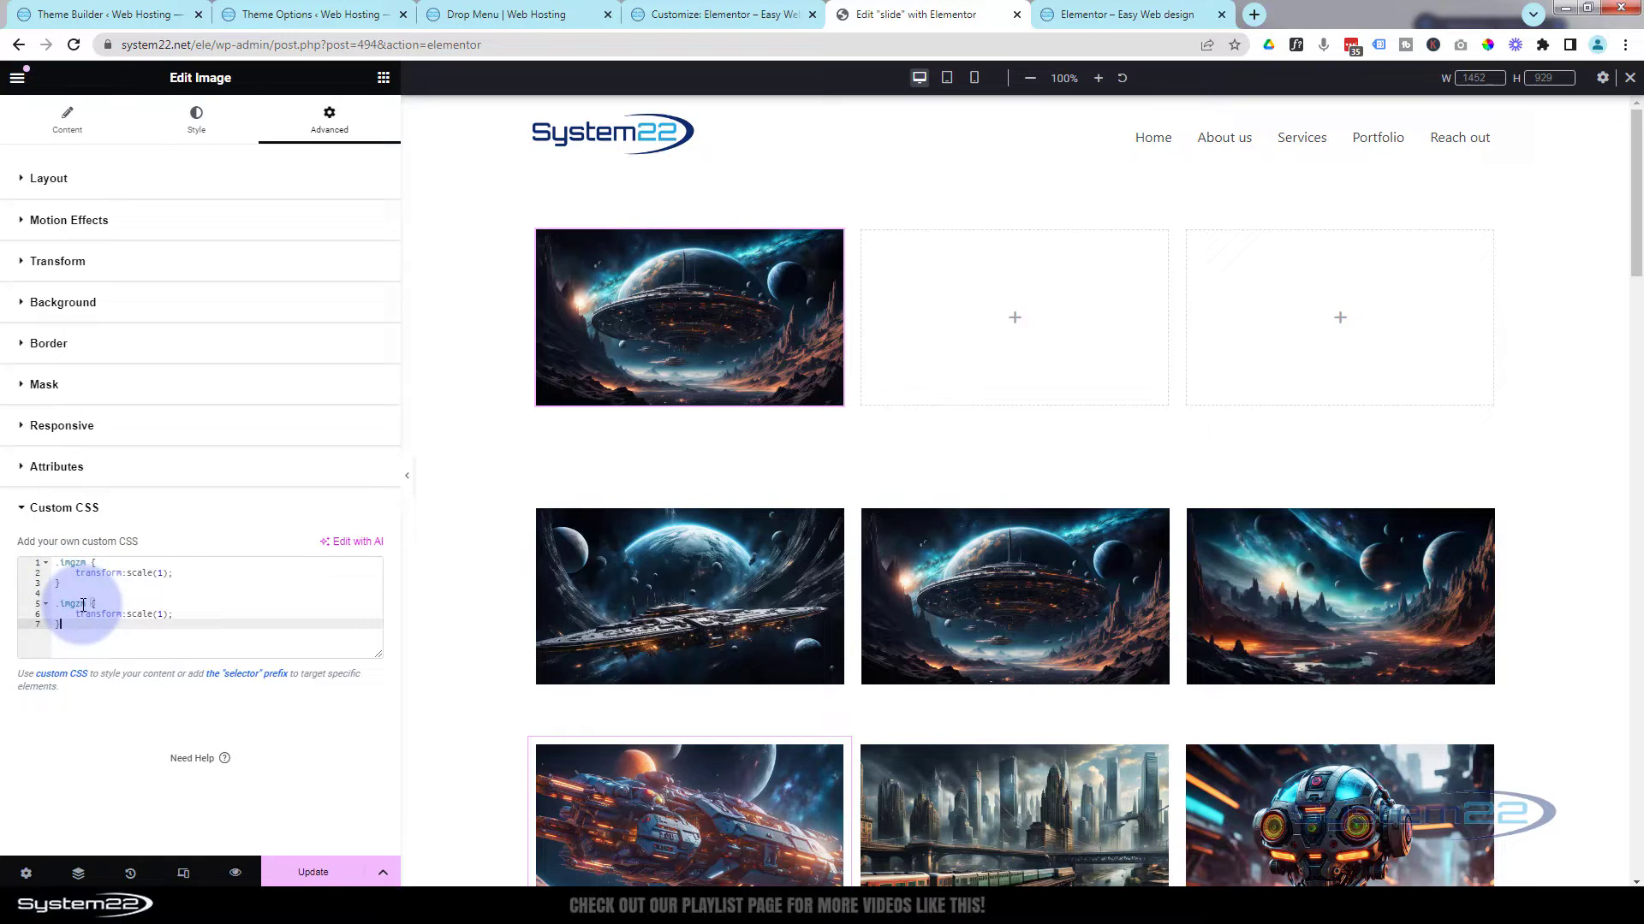
{"action": "left_click", "coordinate": [86, 604]}
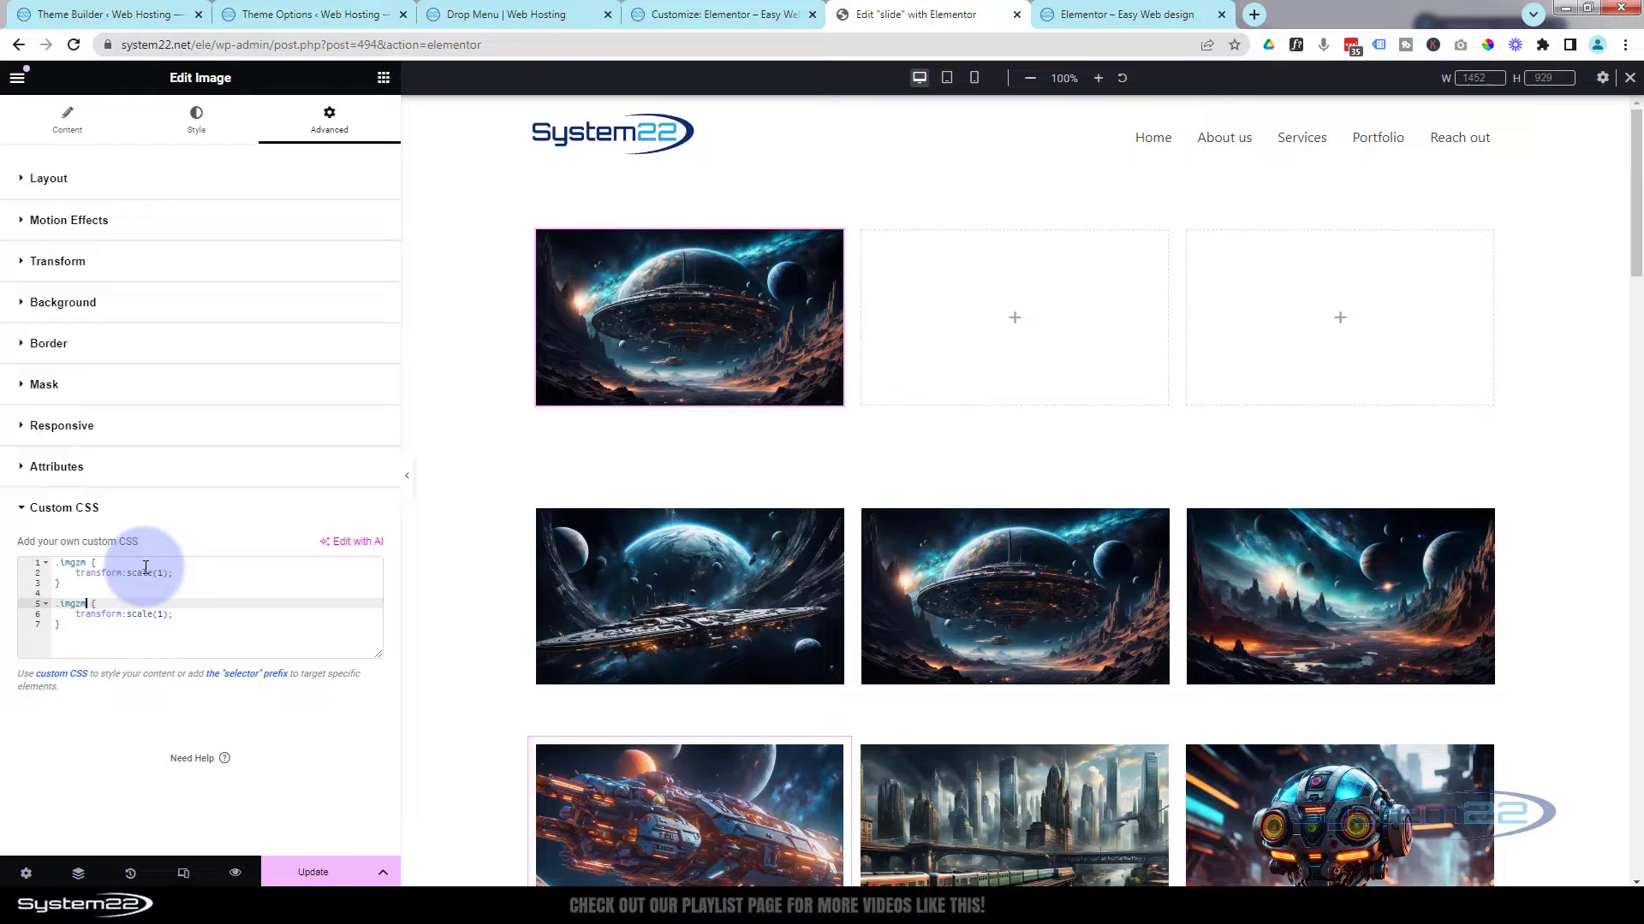
{"action": "type", "text": ":hover"}
{"action": "double_click", "coordinate": [163, 615]}
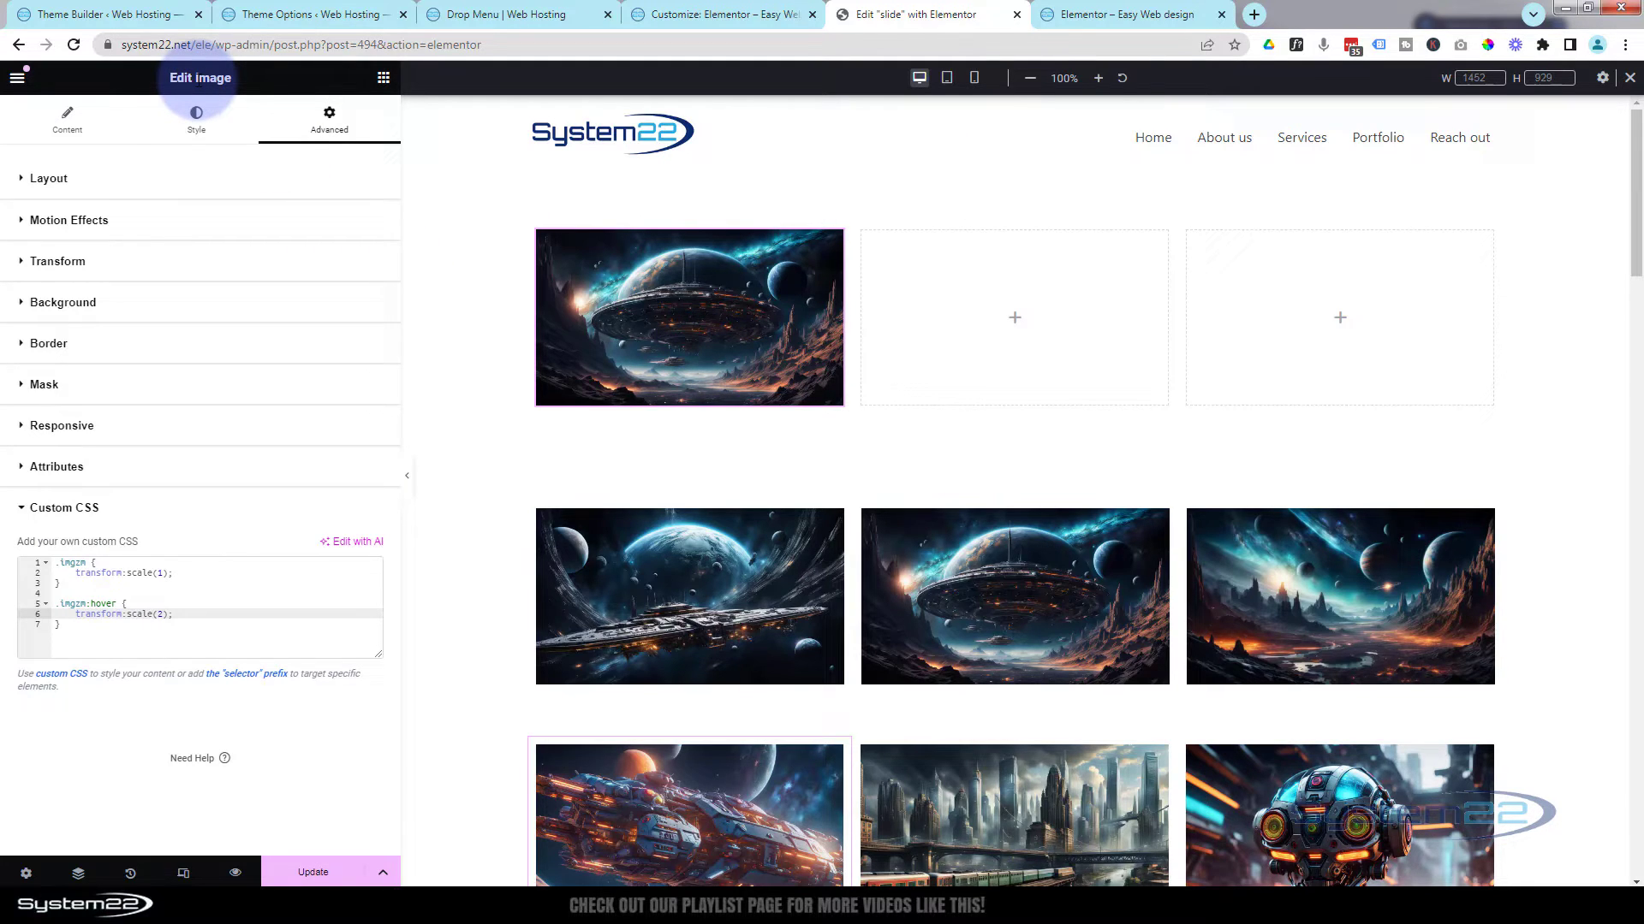
{"action": "double_click", "coordinate": [69, 563]}
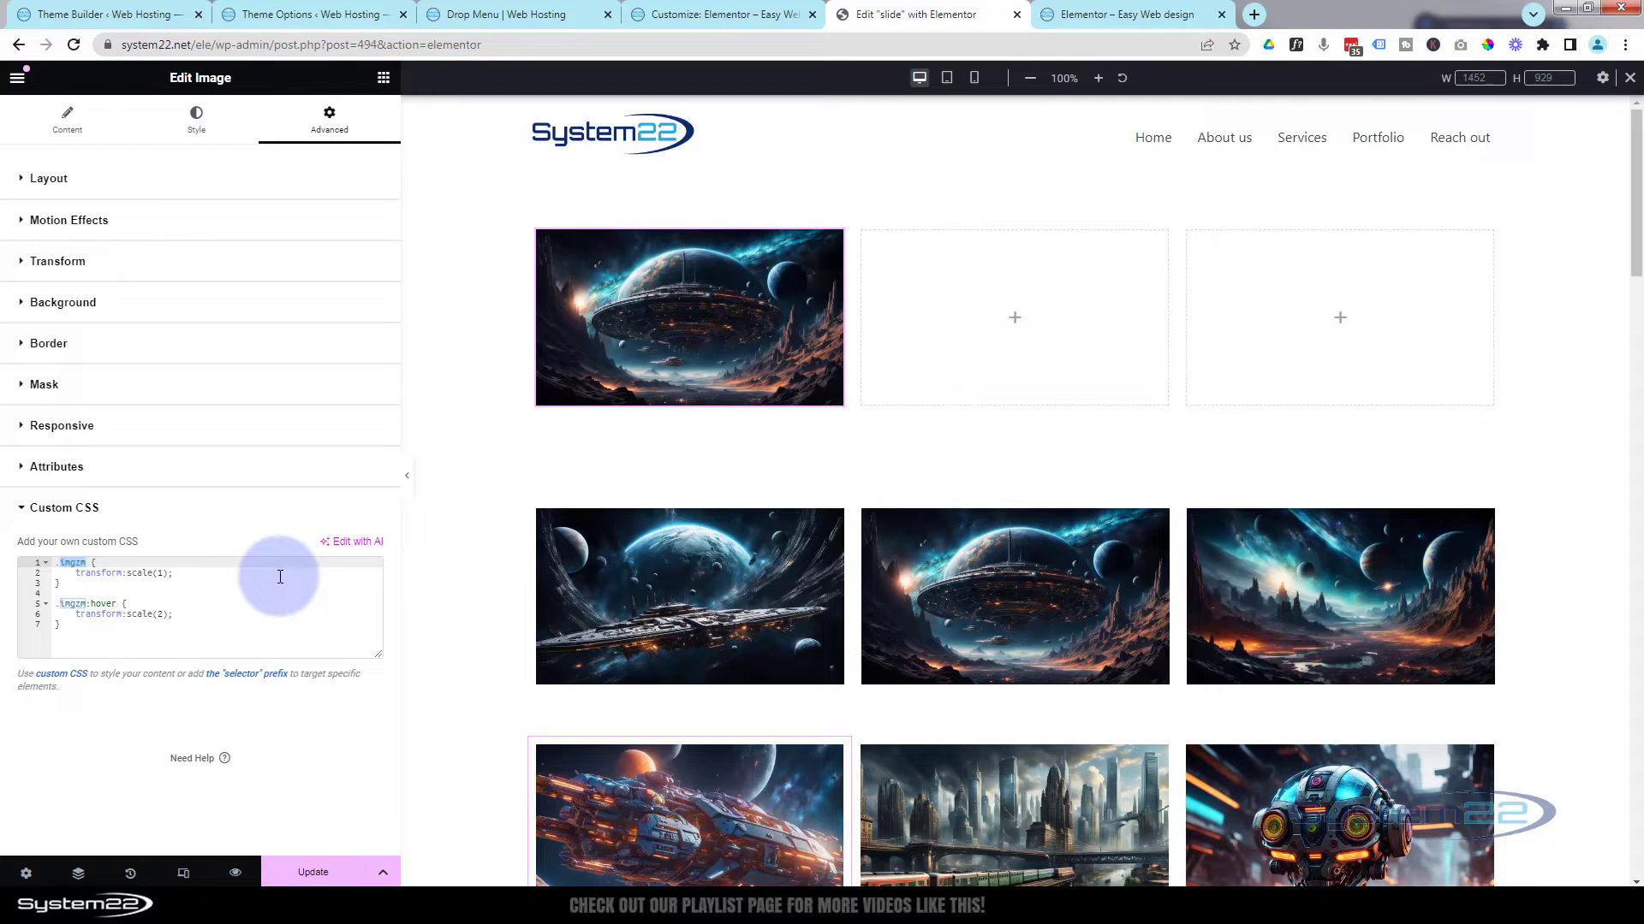
Enter imgzm in the saucer image's Layout CSS Classes field.
{"action": "left_click", "coordinate": [101, 190]}
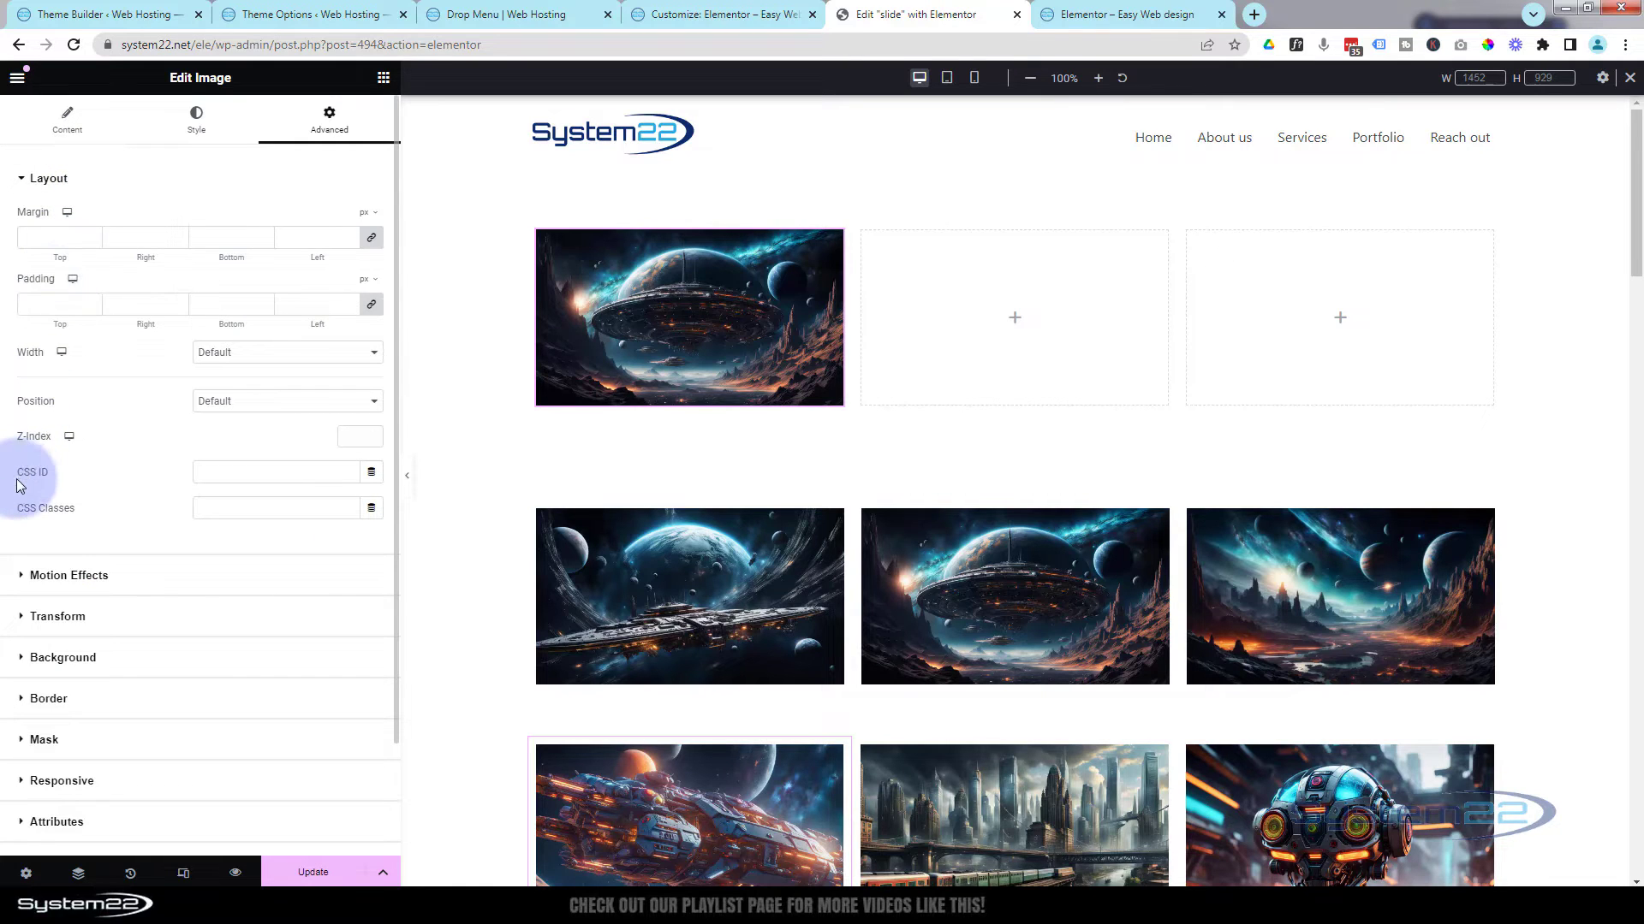
{"action": "left_click", "coordinate": [206, 508]}
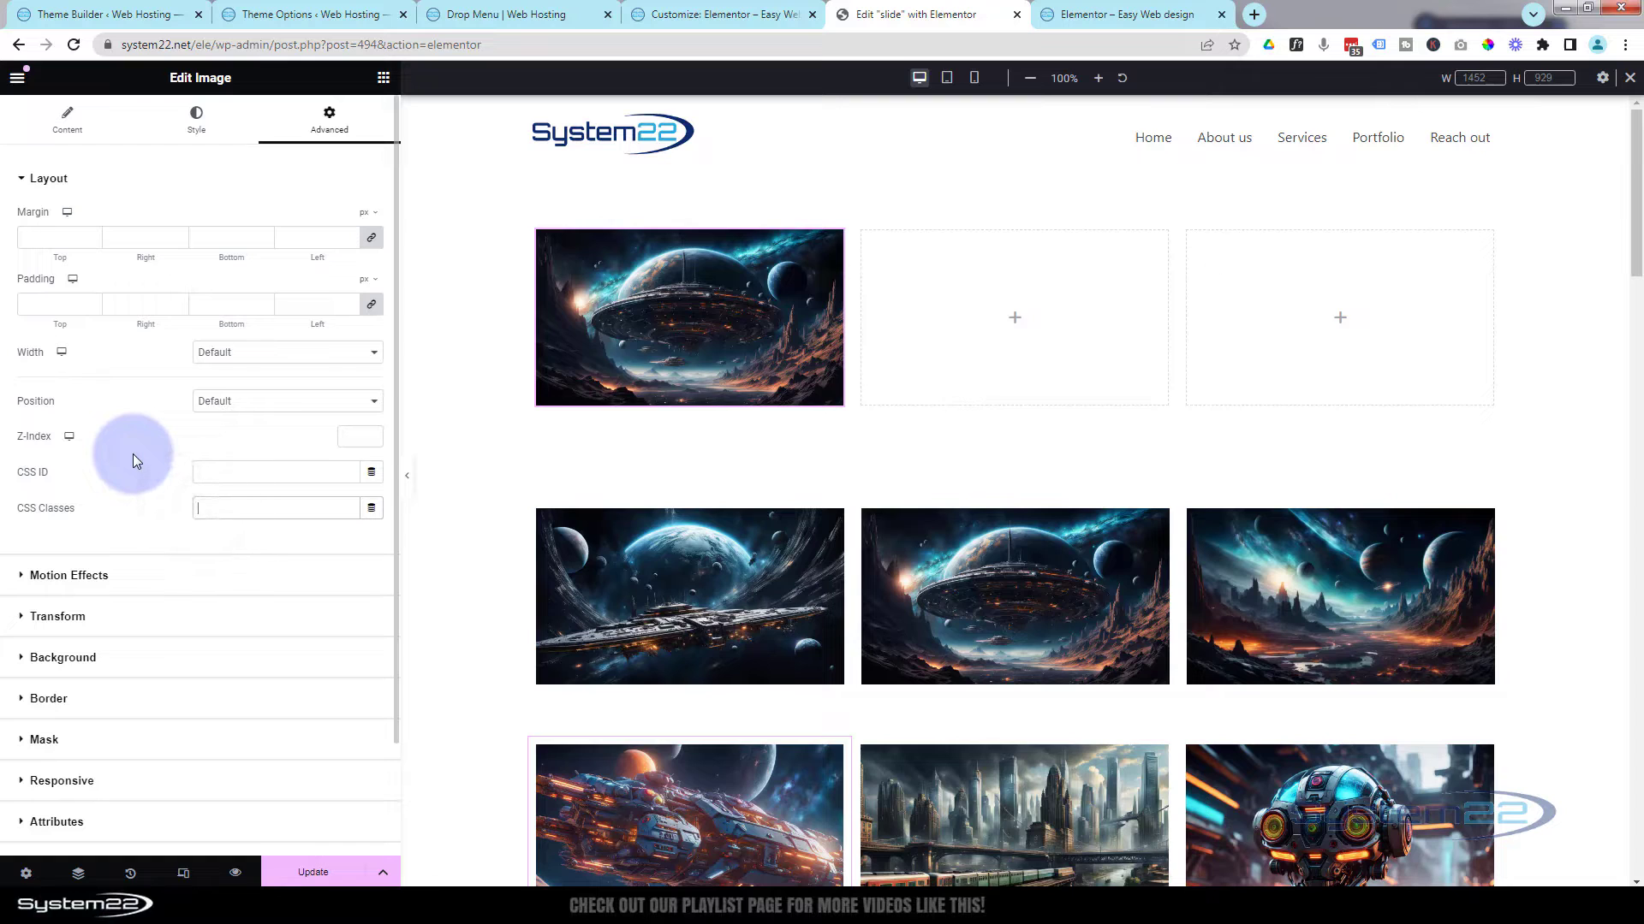
{"action": "type", "text": "imgzm"}
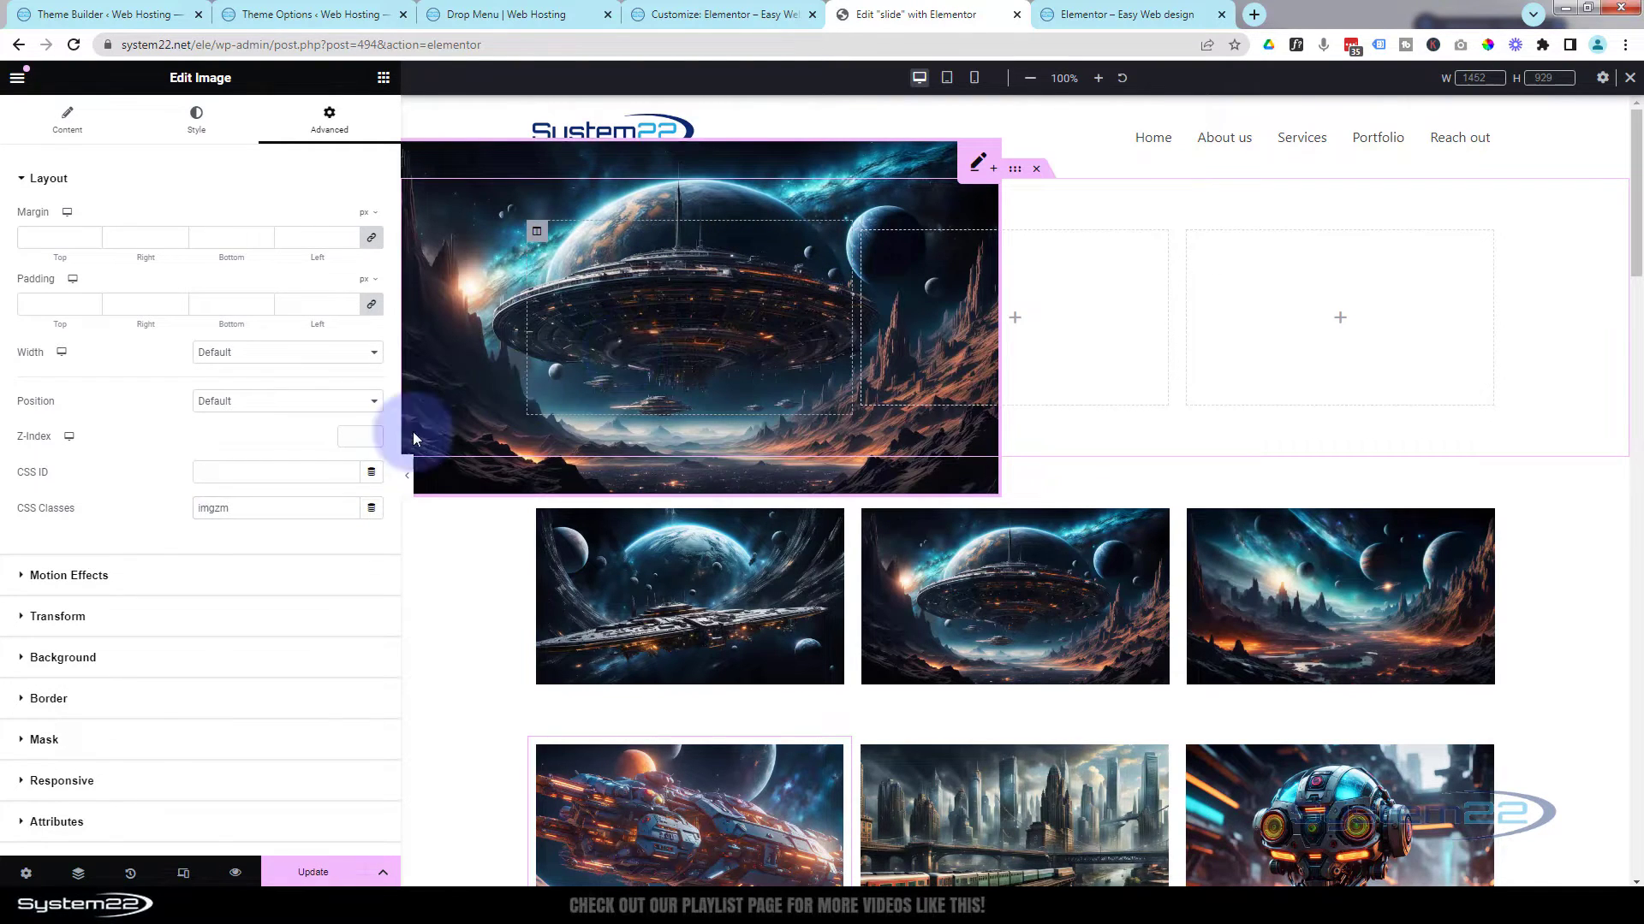
Start an .imcol rule below the existing CSS with overflow:hidden.
{"action": "scroll", "coordinate": [210, 526], "scroll_direction": "down", "scroll_amount": 1}
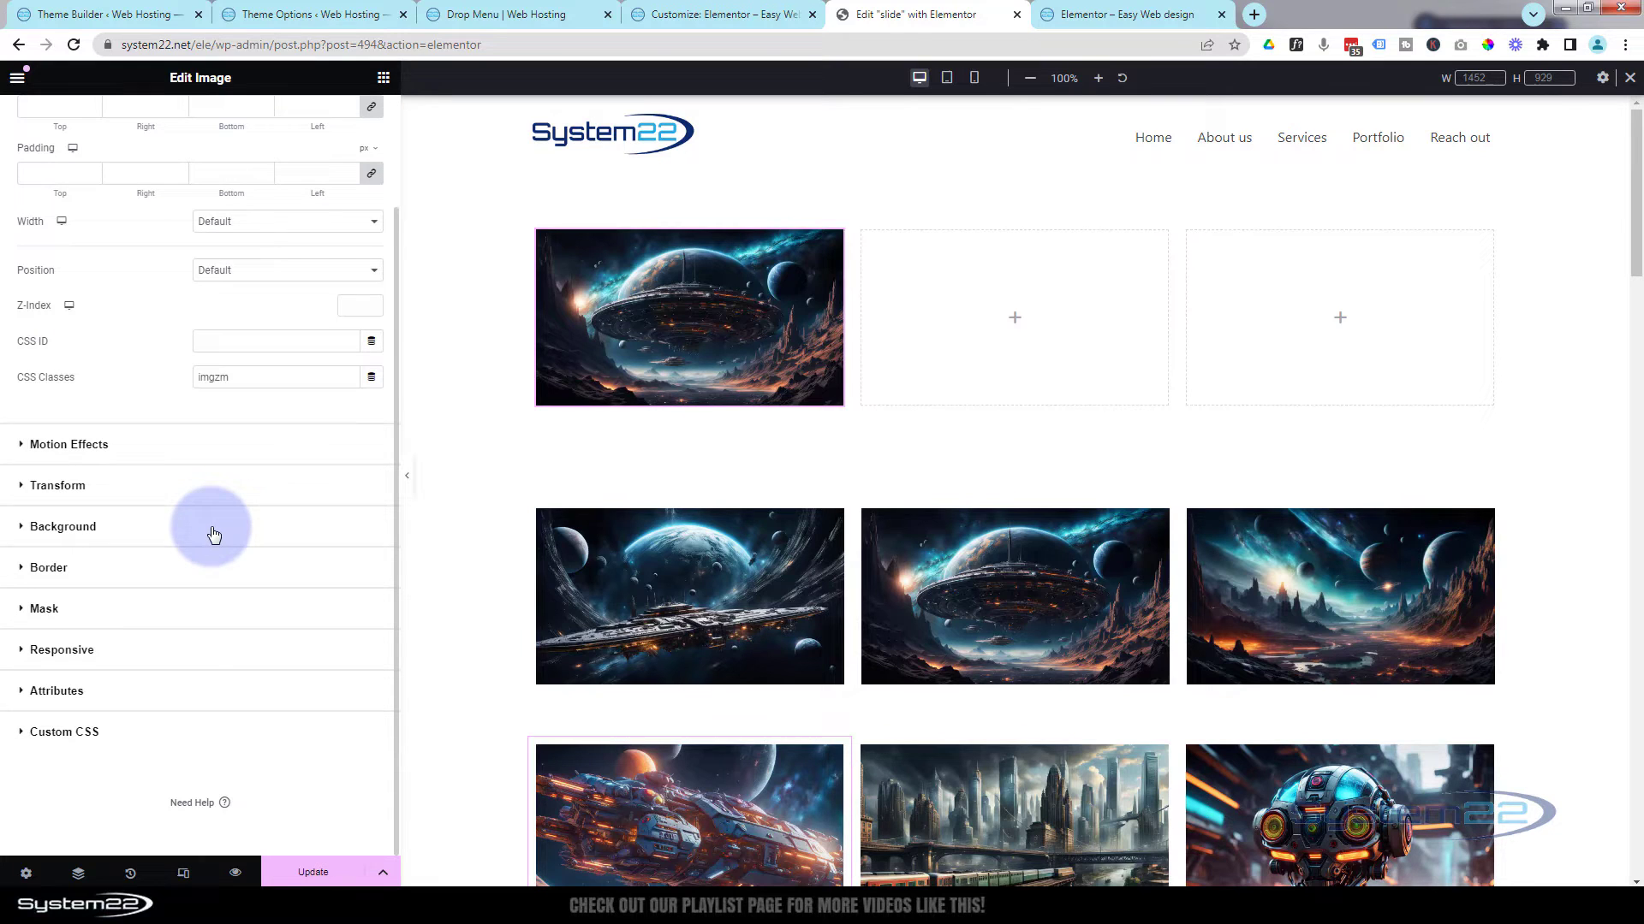
{"action": "left_click", "coordinate": [122, 733]}
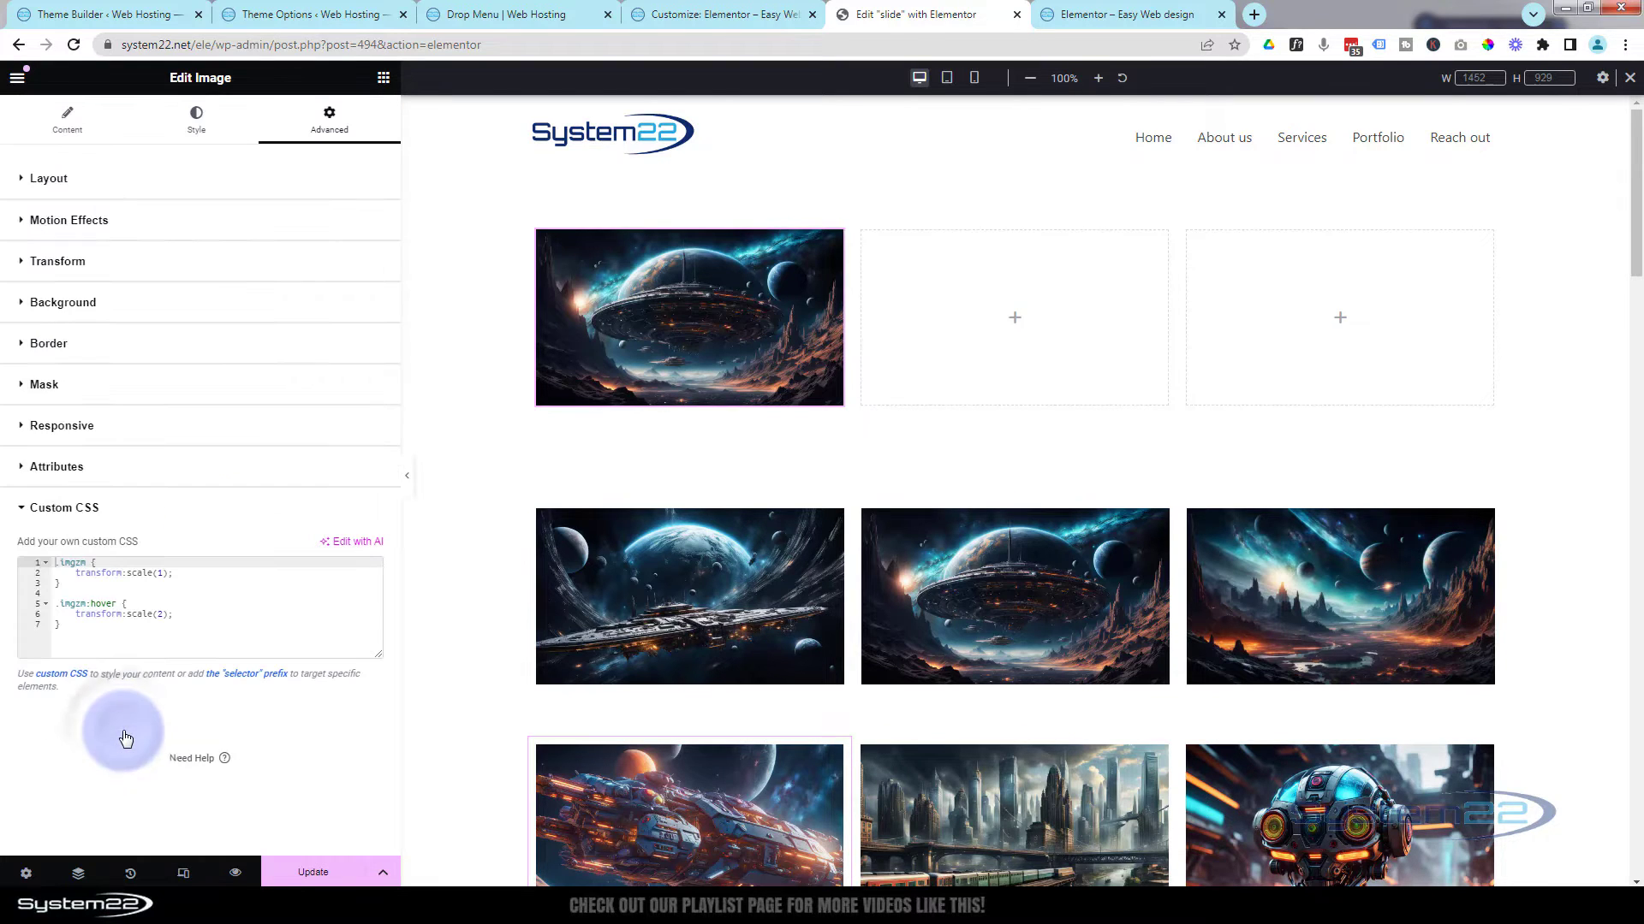
{"action": "left_click", "coordinate": [73, 623]}
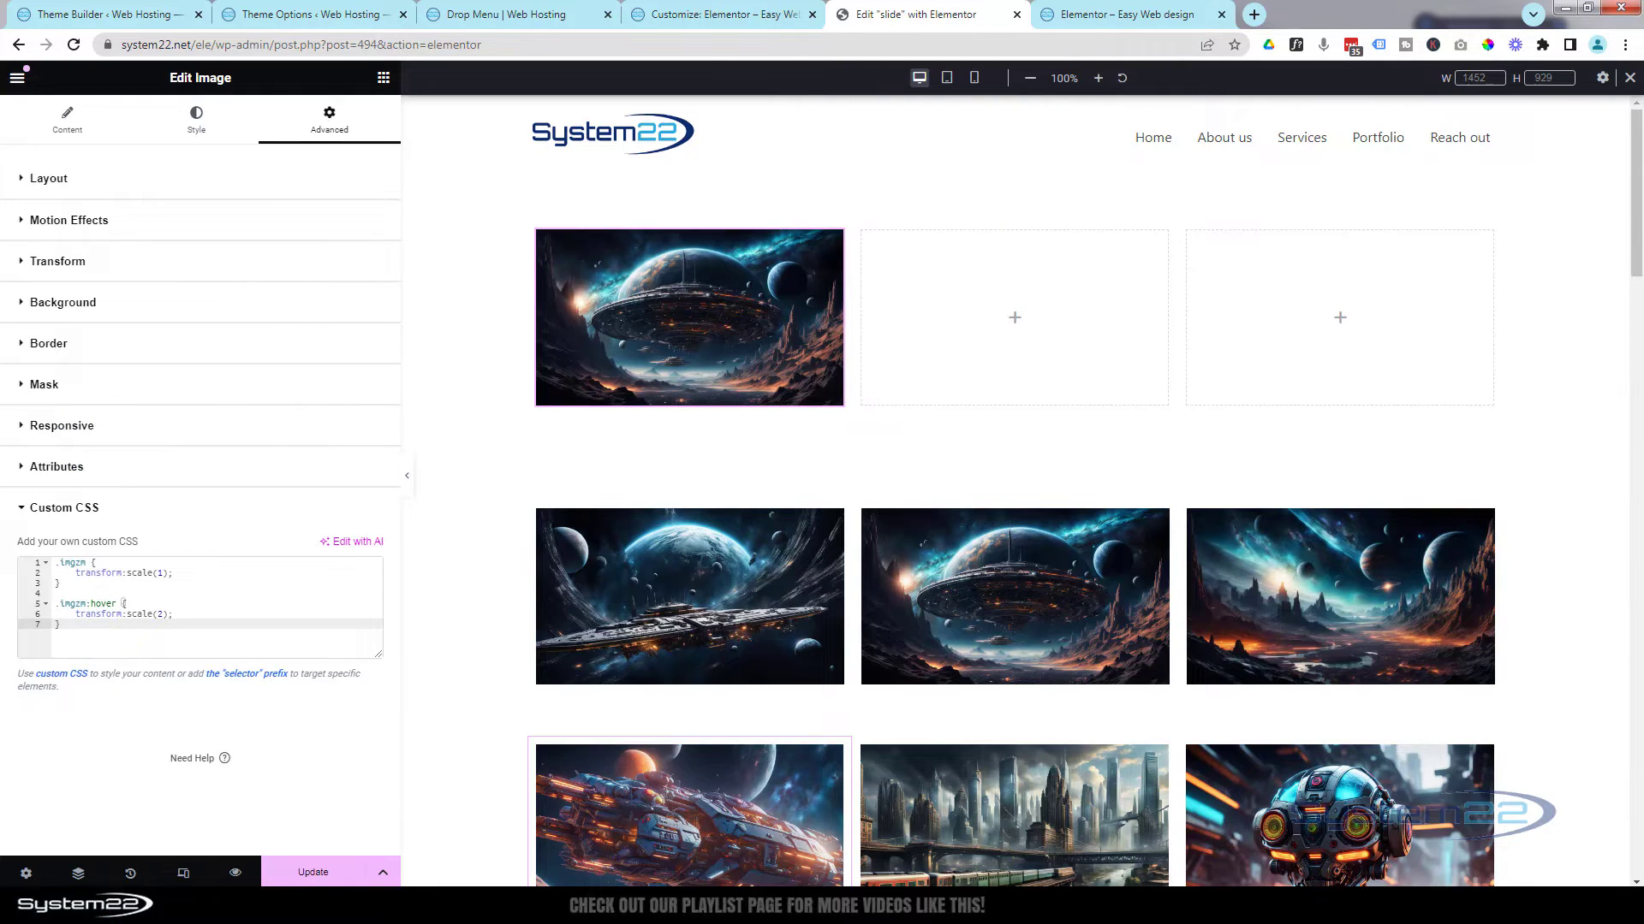
{"action": "key", "text": "Return"}
{"action": "key", "text": "Return"}
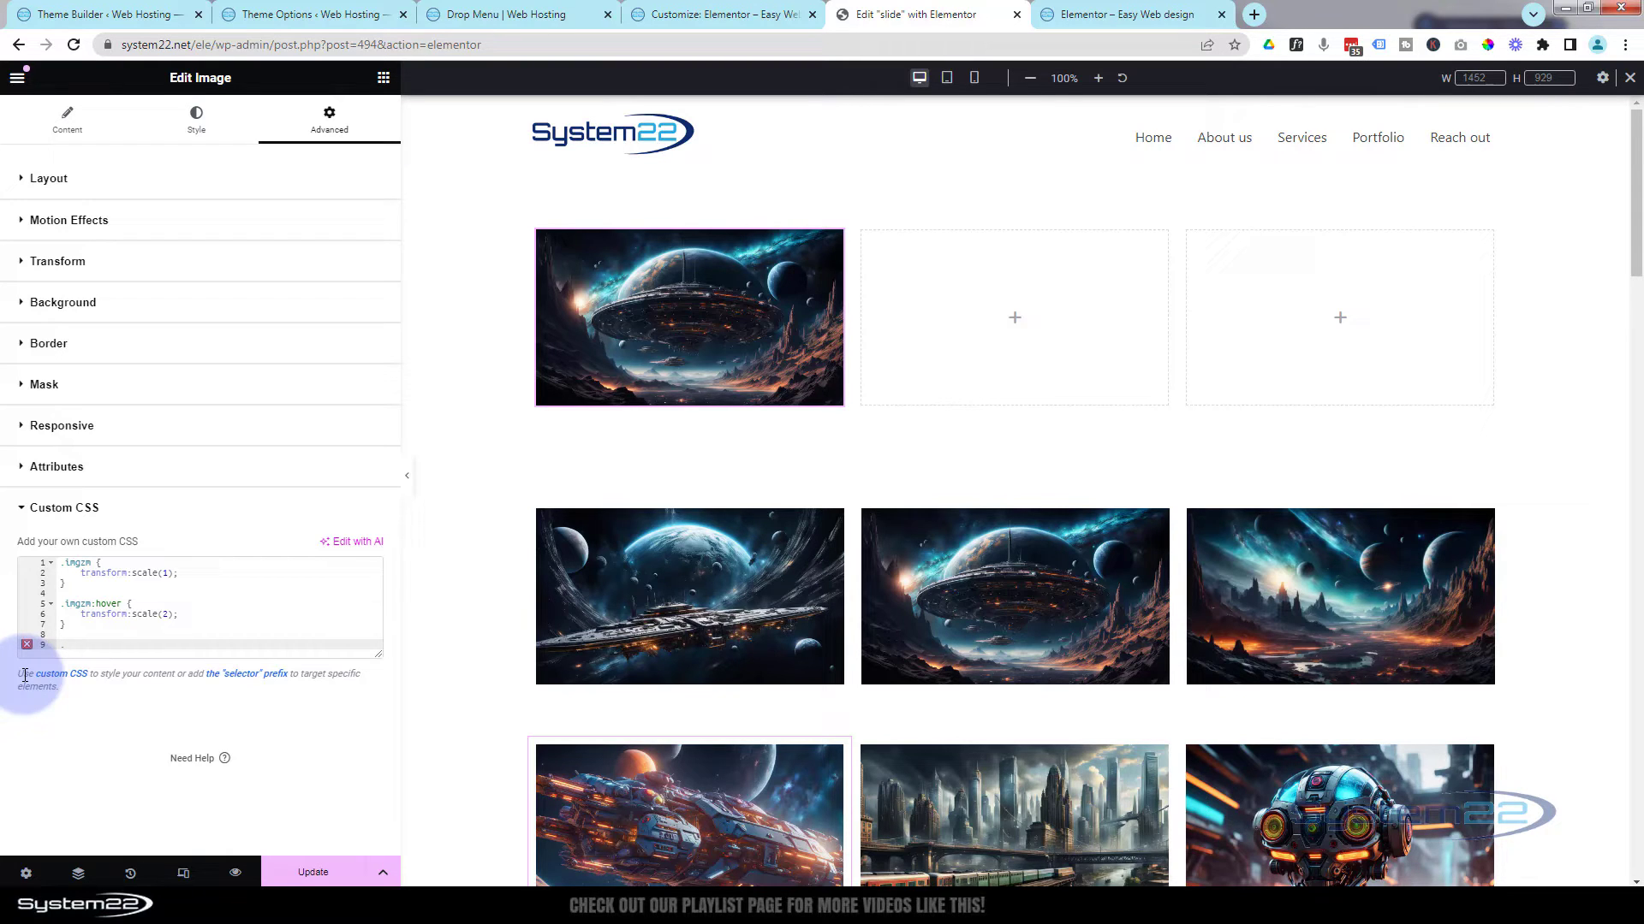
{"action": "type", "text": "im"}
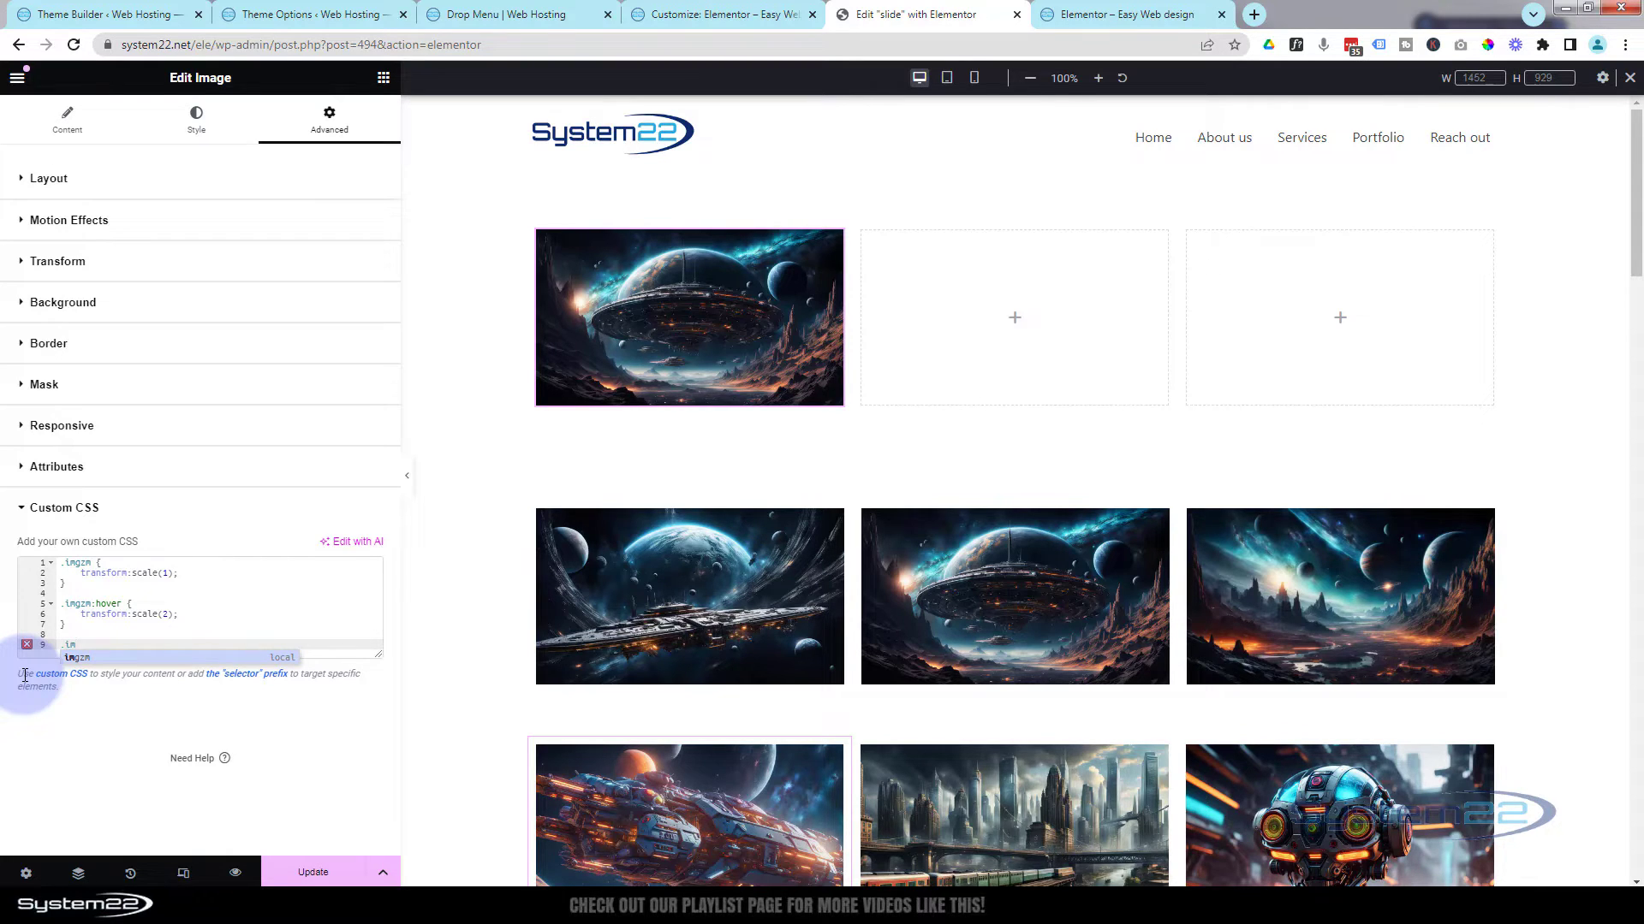
{"action": "type", "text": "col {"}
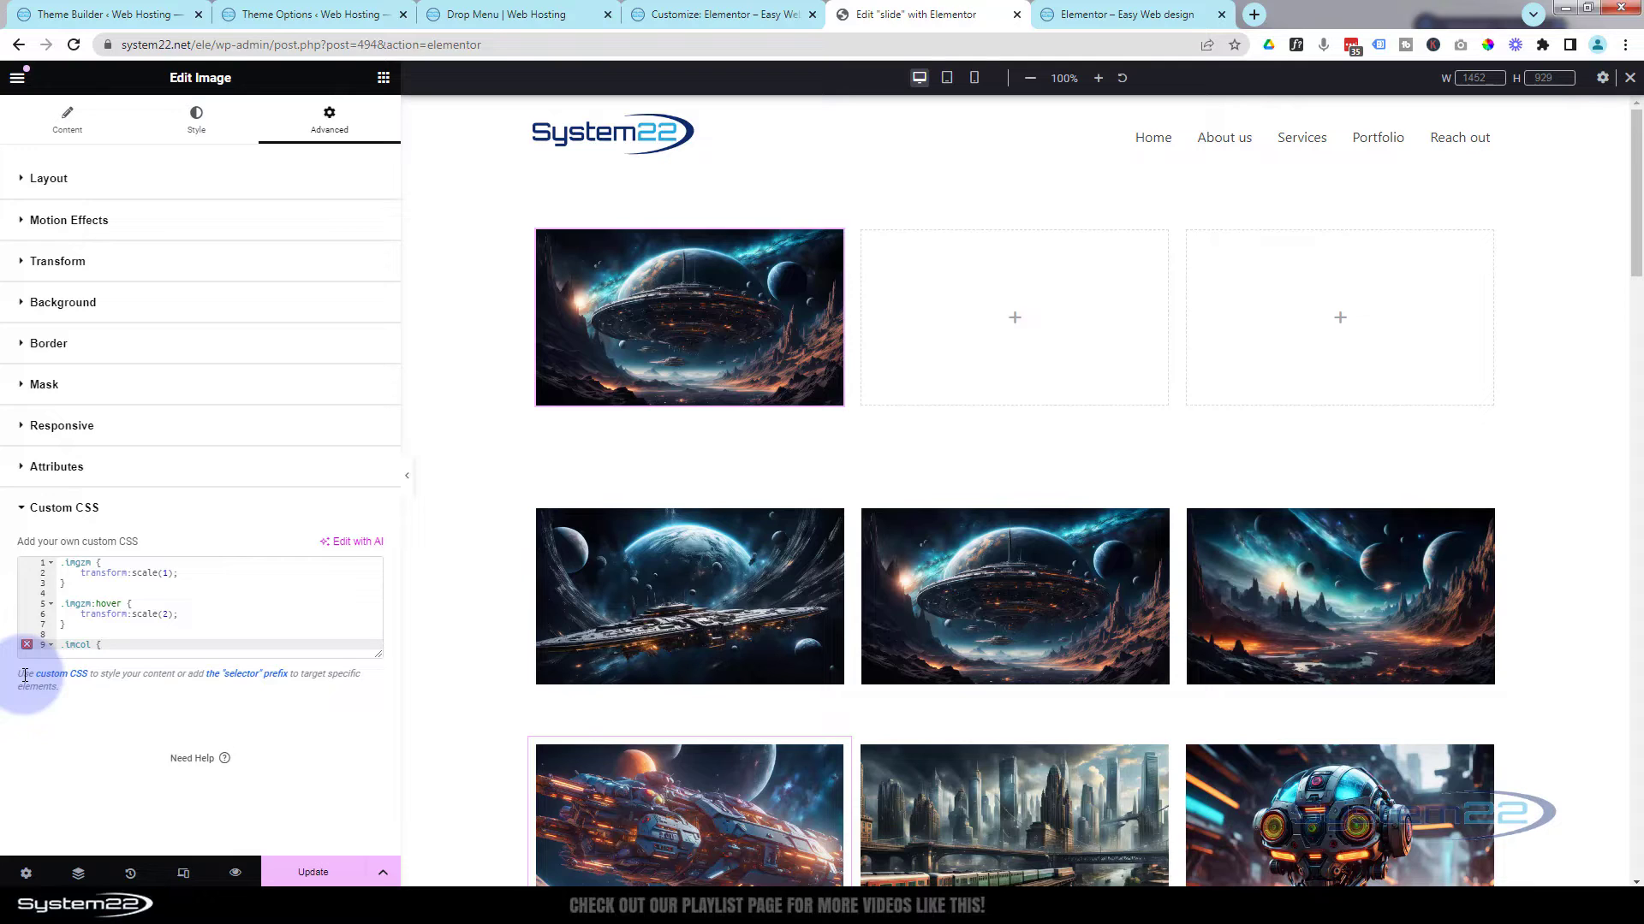
{"action": "key", "text": "Return"}
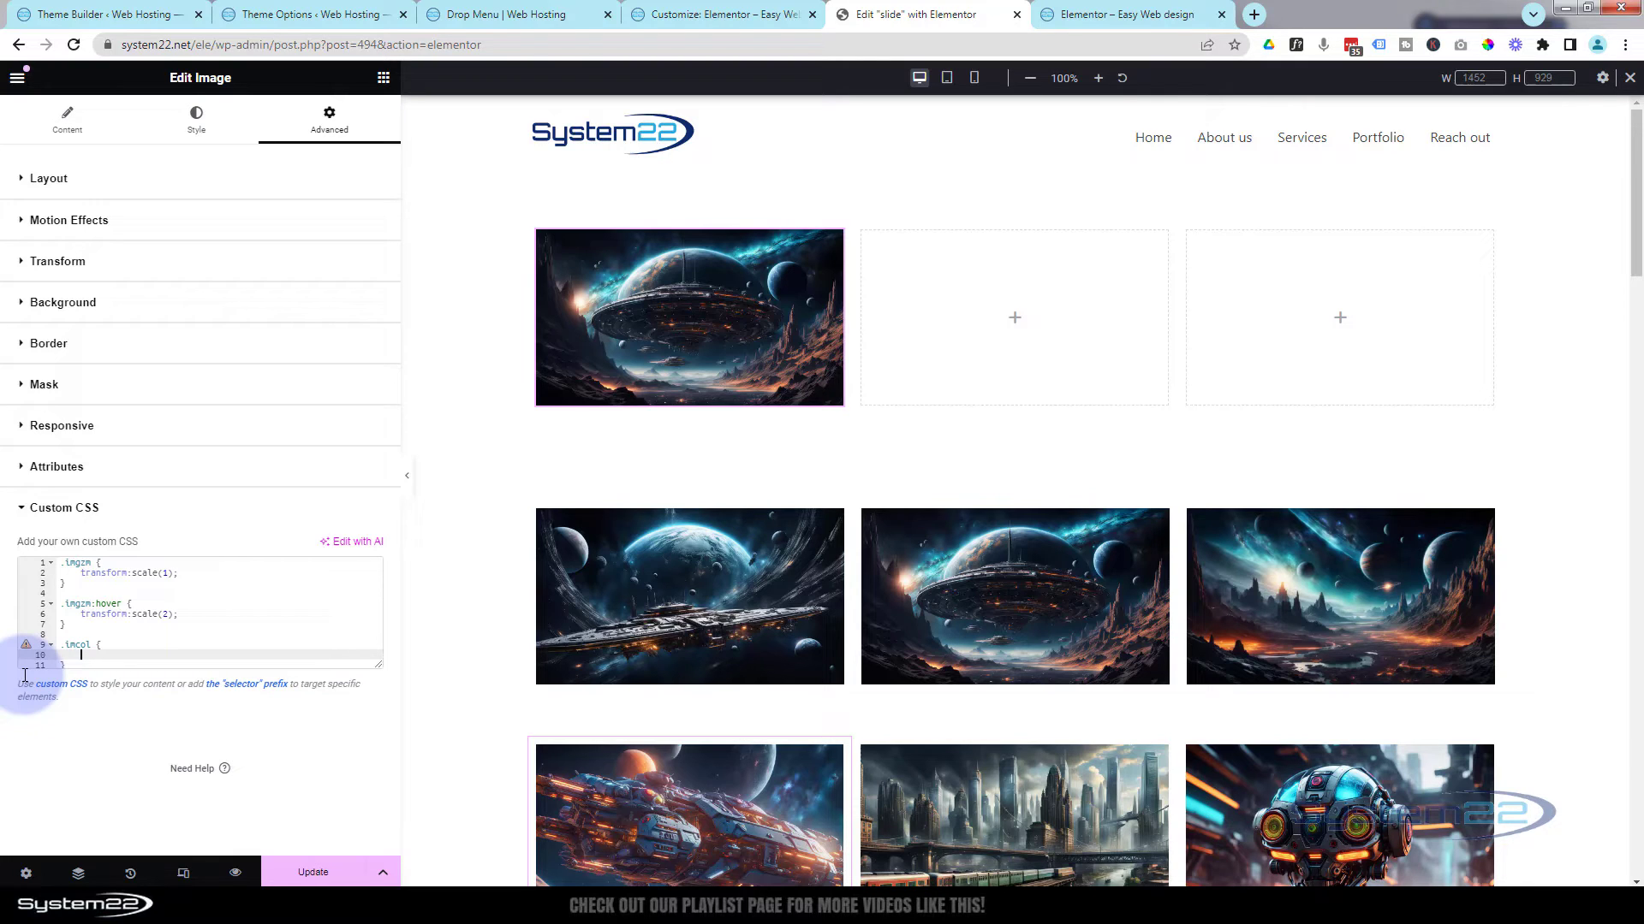
{"action": "type", "text": "ov"}
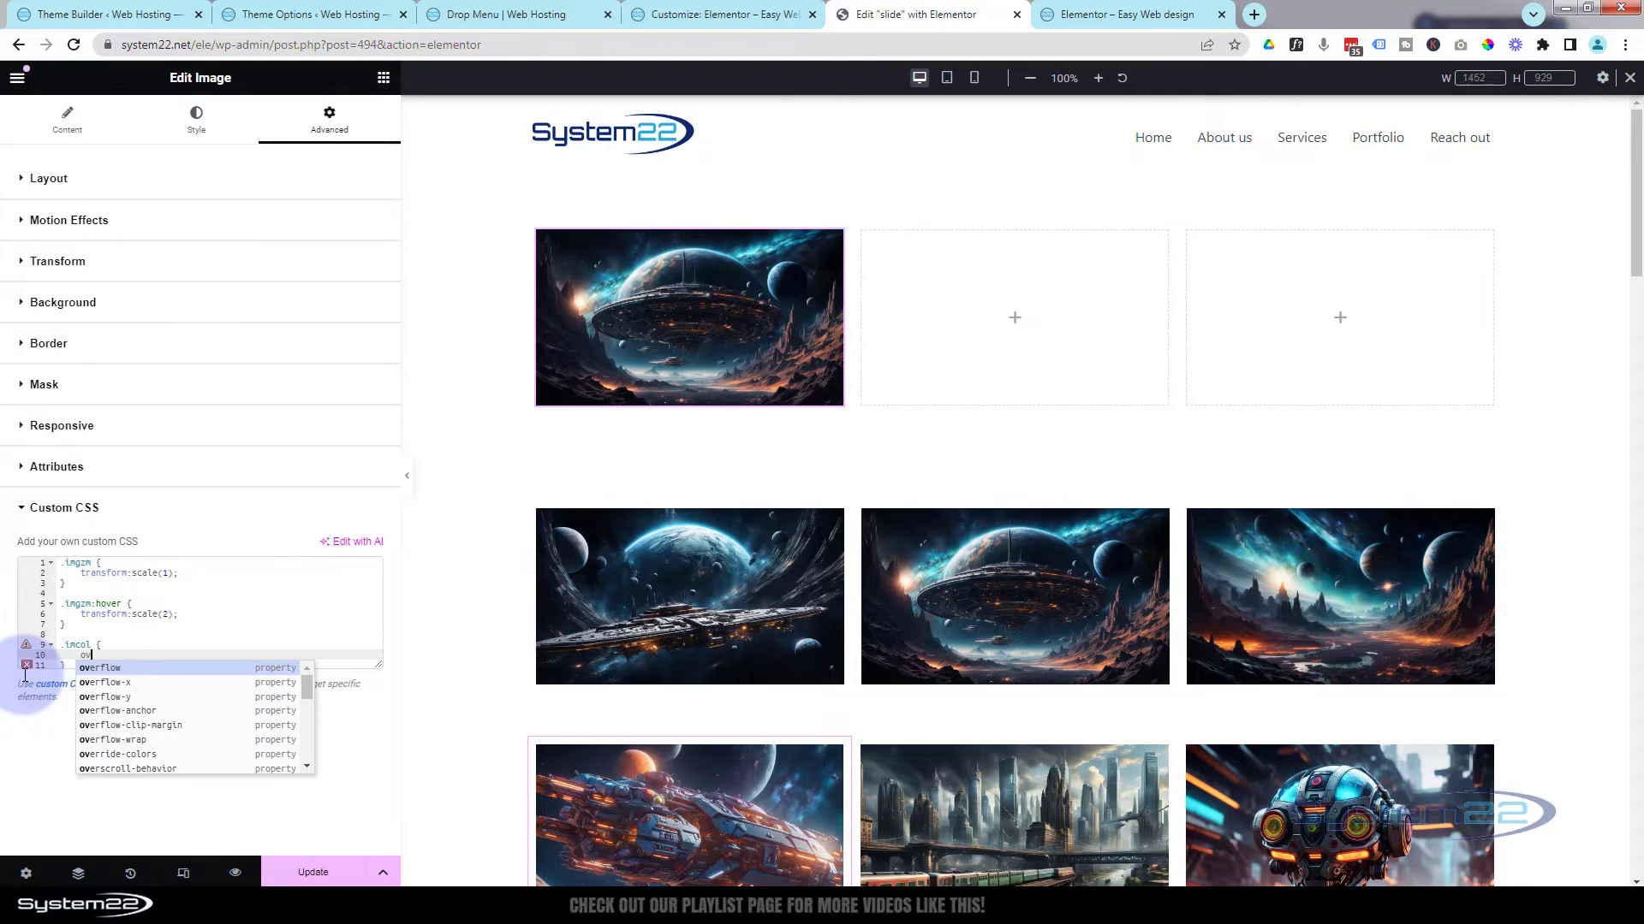
{"action": "type", "text": "erflow"}
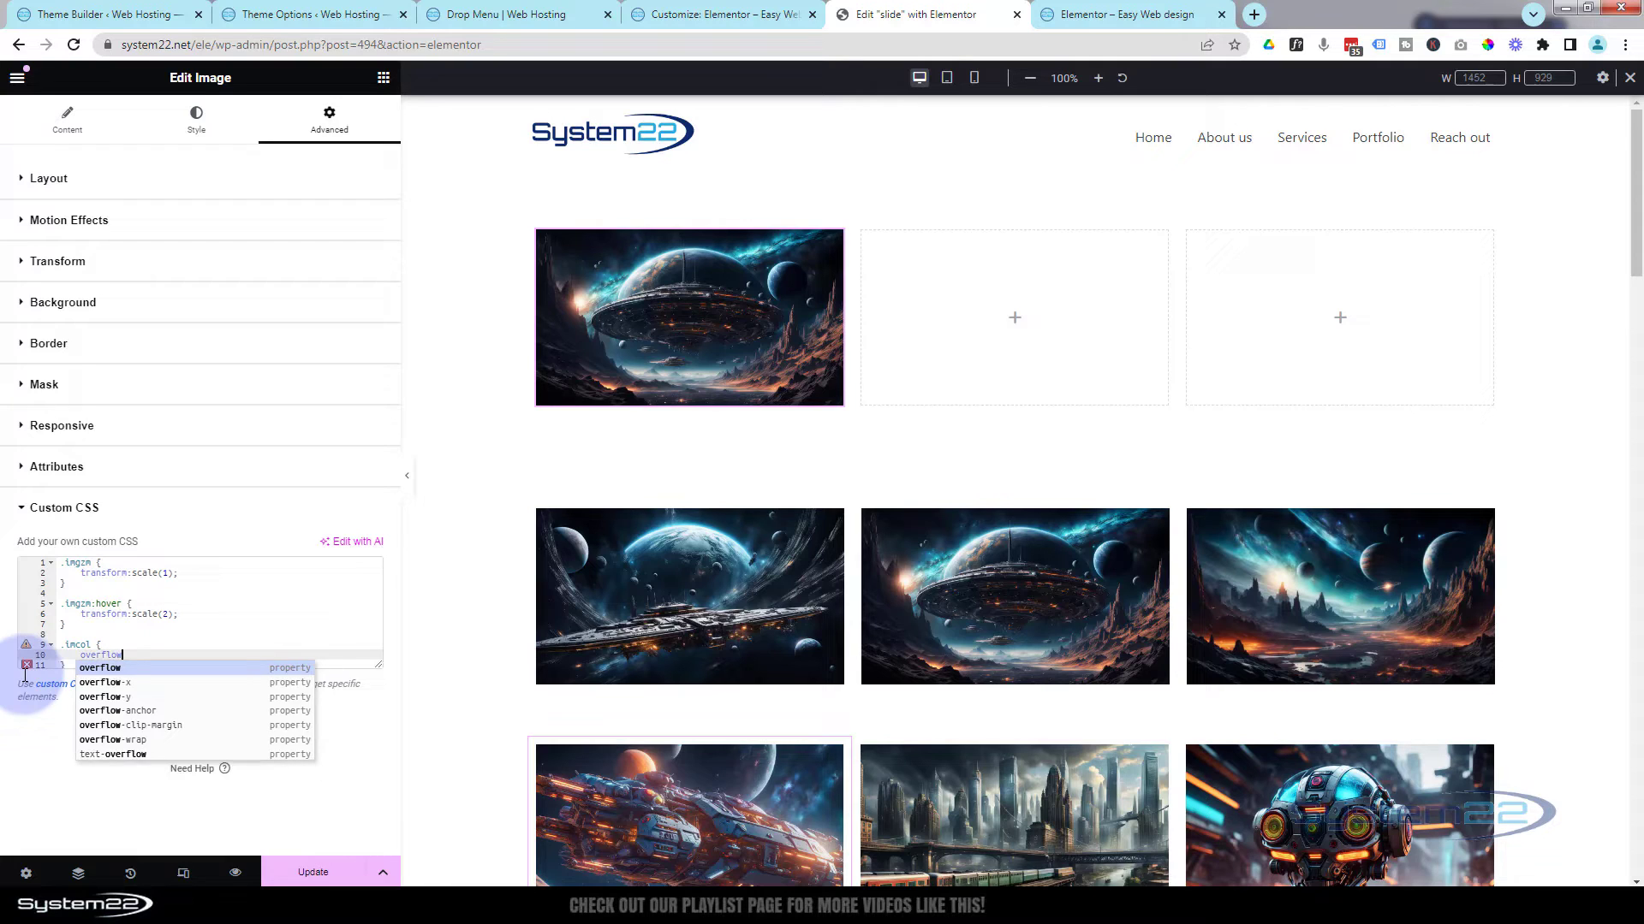
{"action": "type", "text": ":hidden;"}
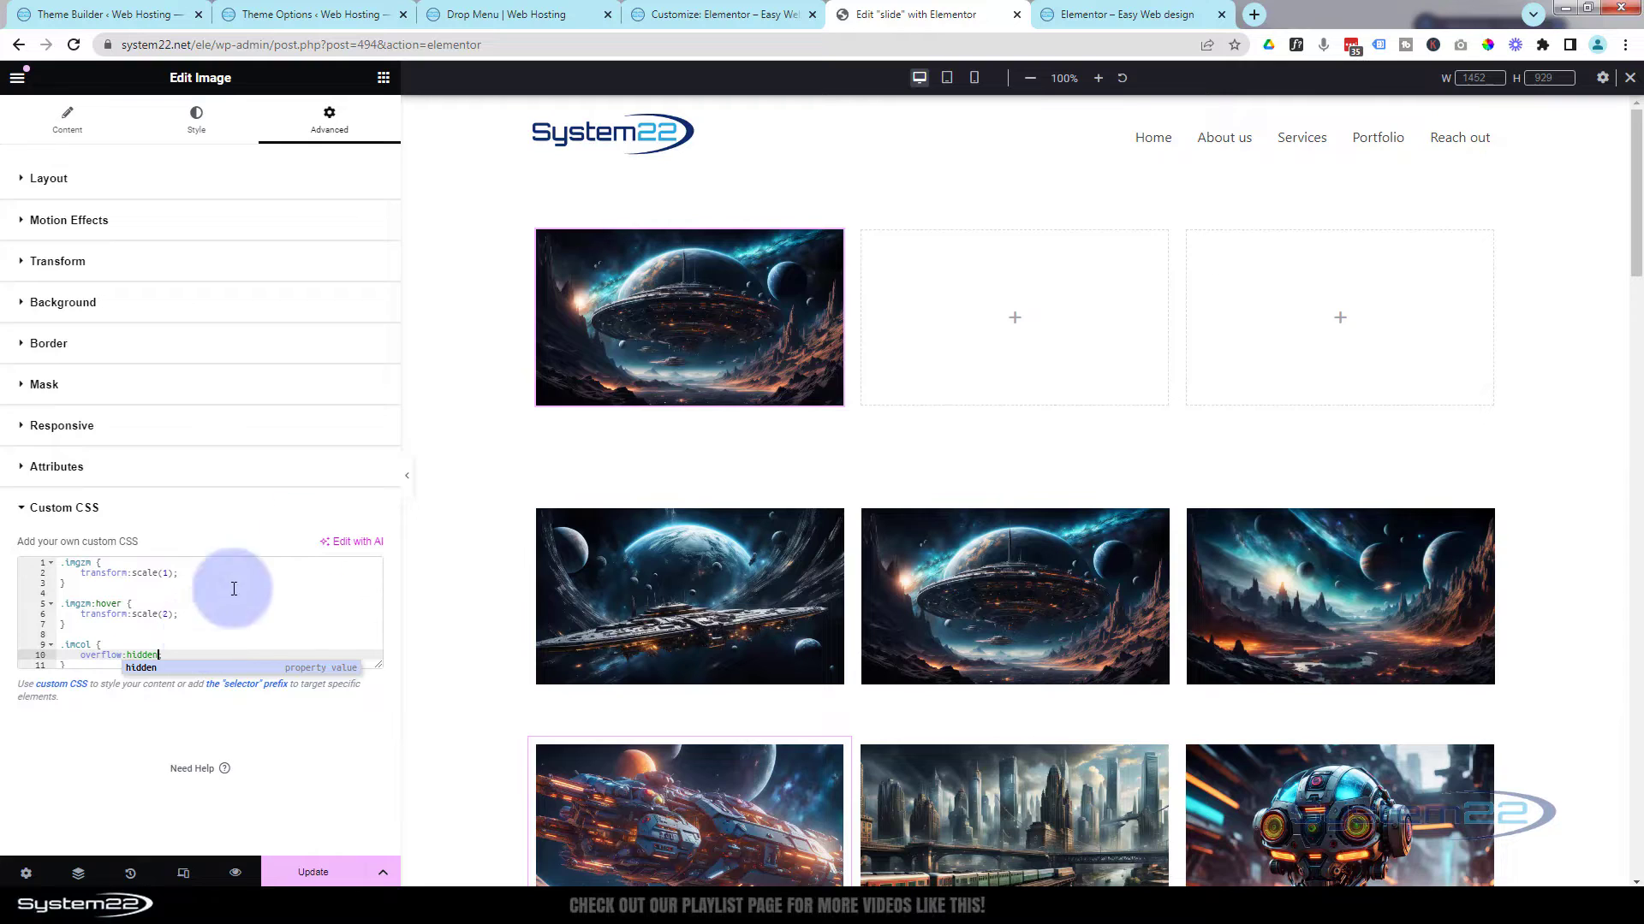
Add margin:10px to the .imcol rule.
{"action": "mouse_move", "coordinate": [599, 392]}
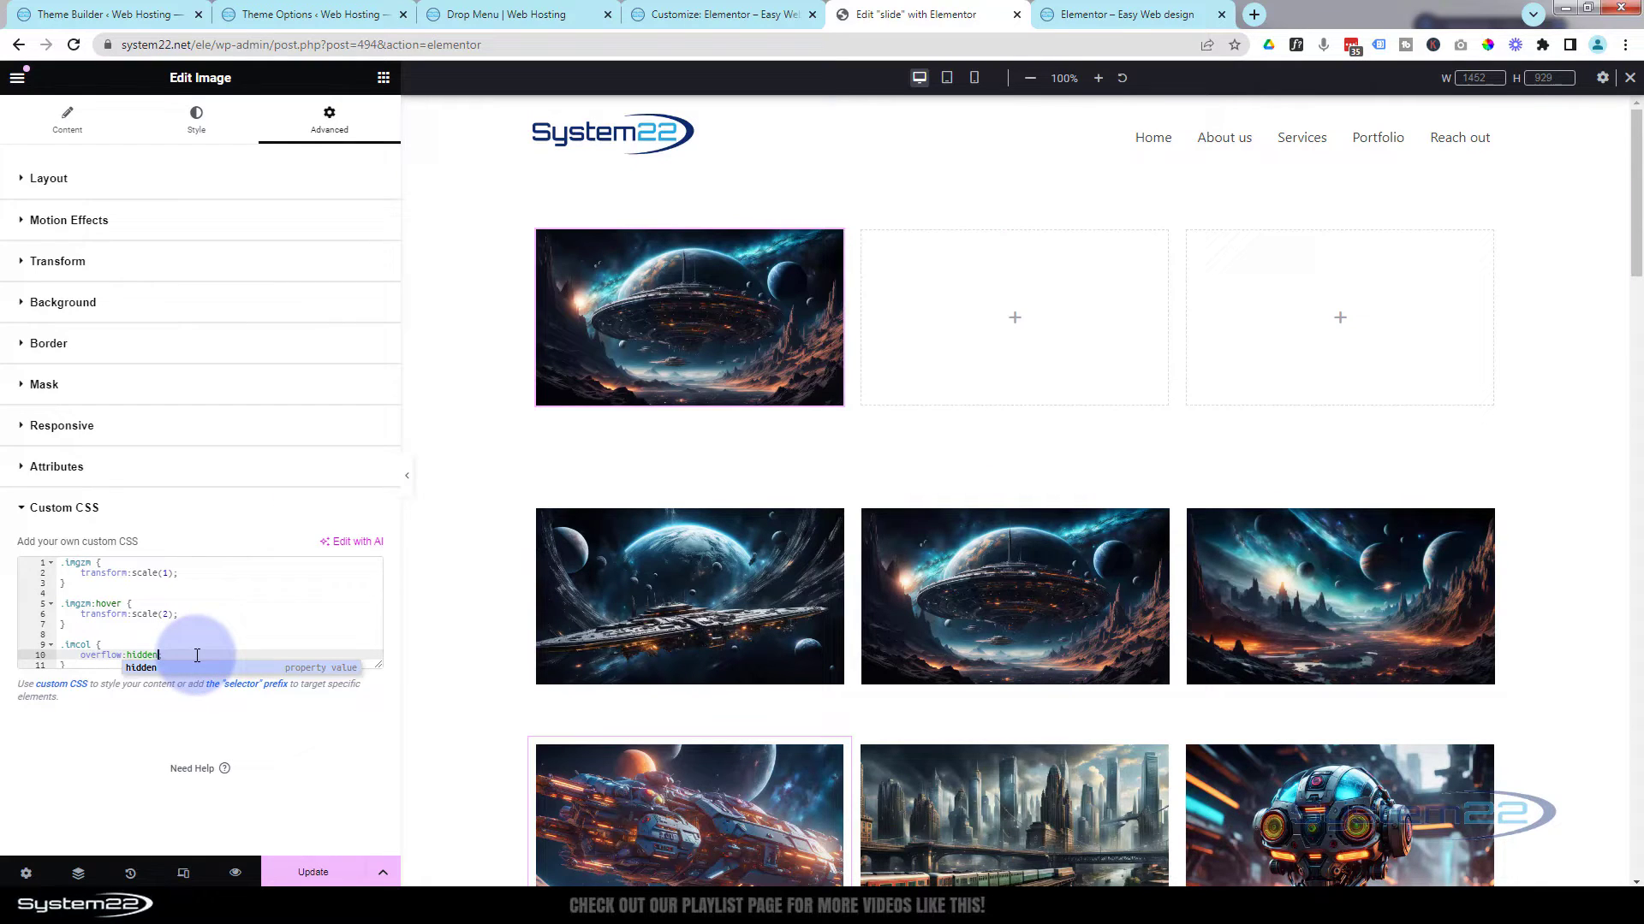
{"action": "mouse_move", "coordinate": [624, 368]}
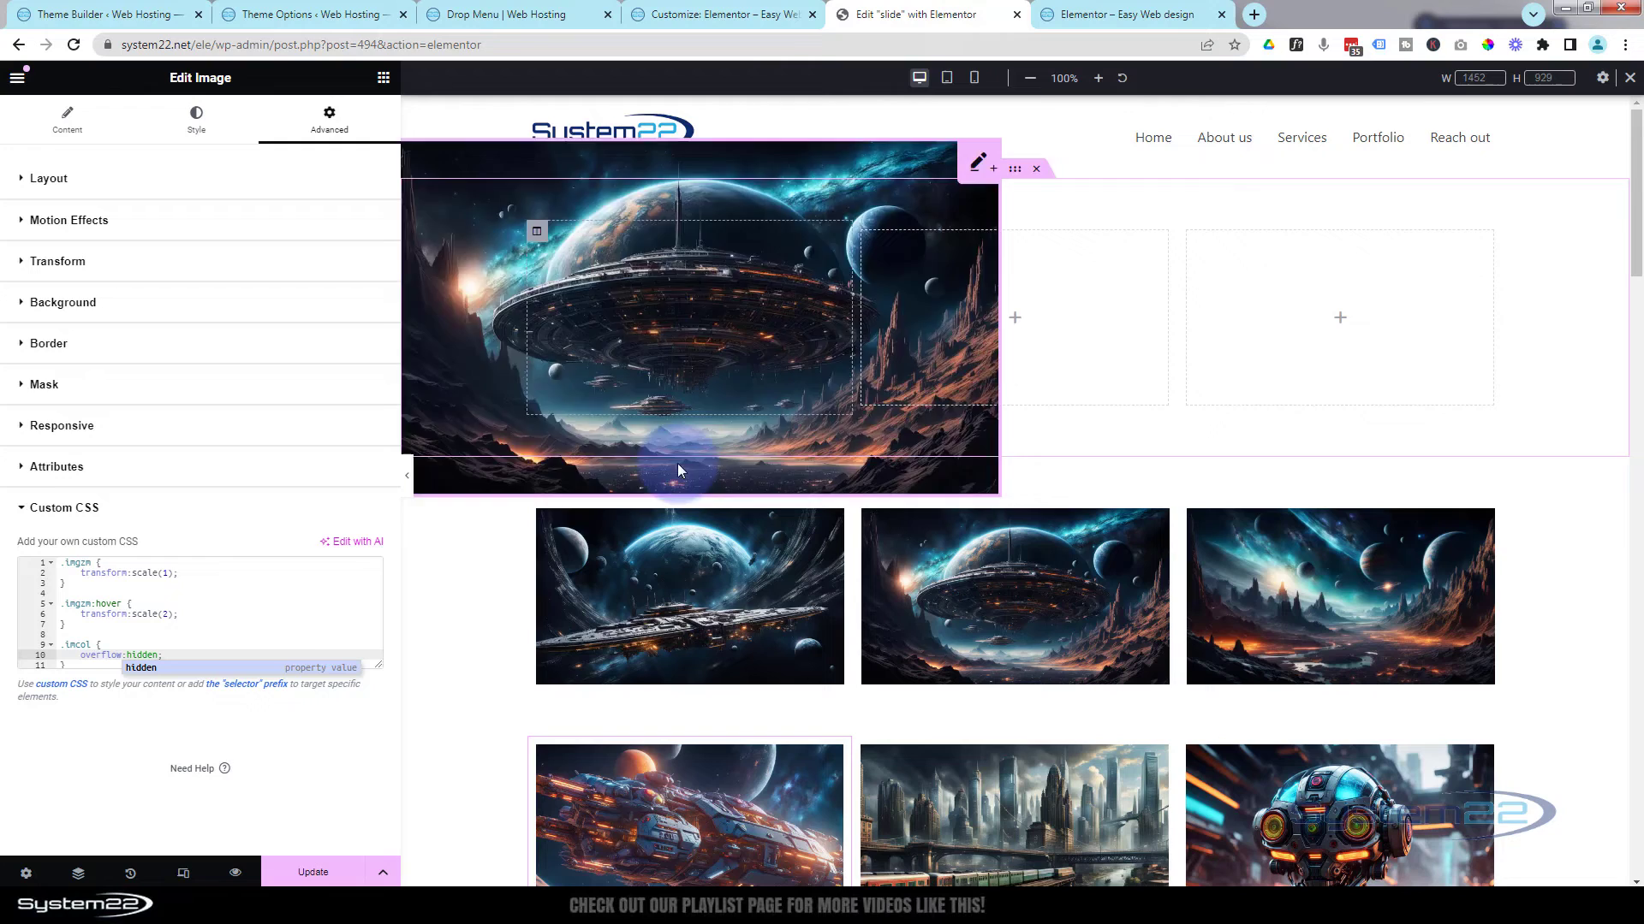
{"action": "type", "text": ";"}
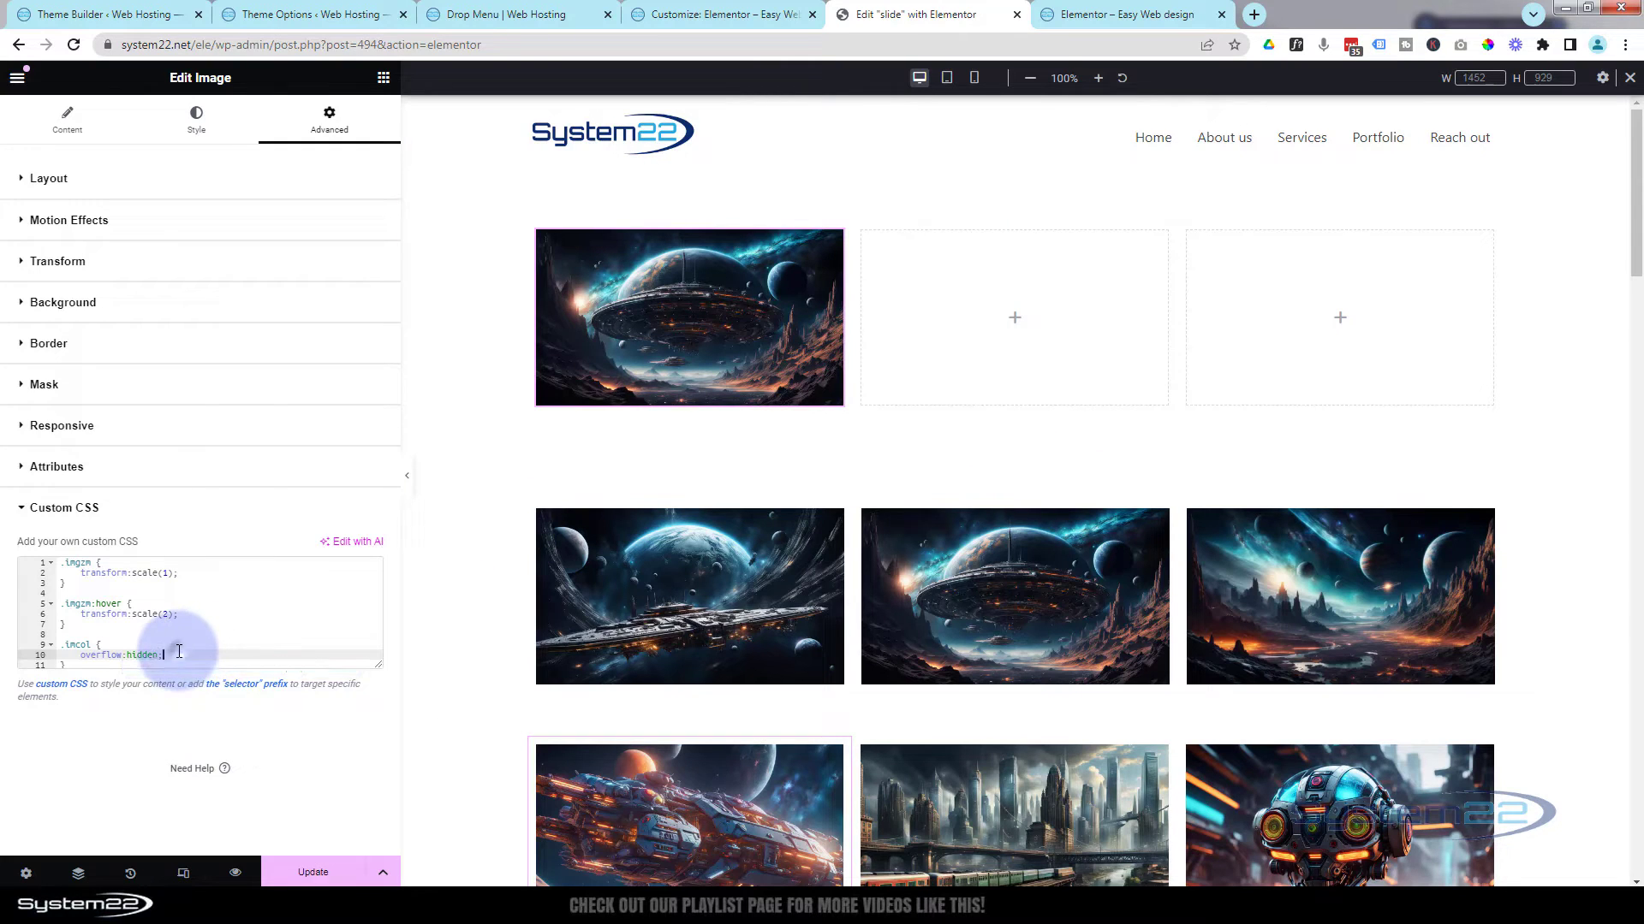
{"action": "key", "text": "Return"}
{"action": "type", "text": "margin"}
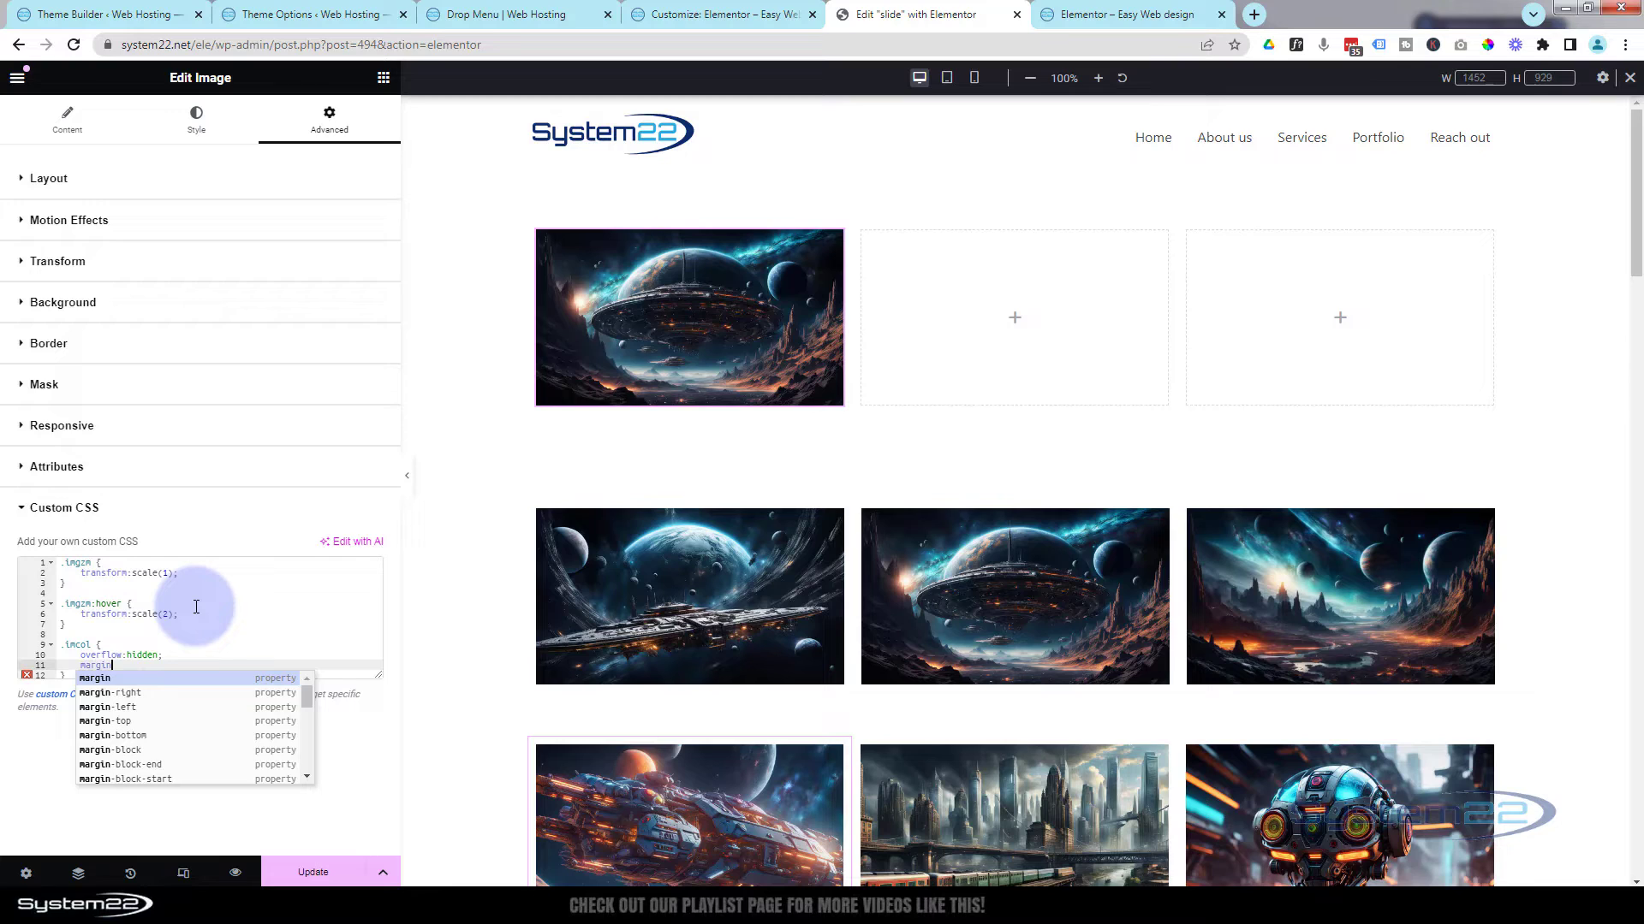
{"action": "key", "text": "Return"}
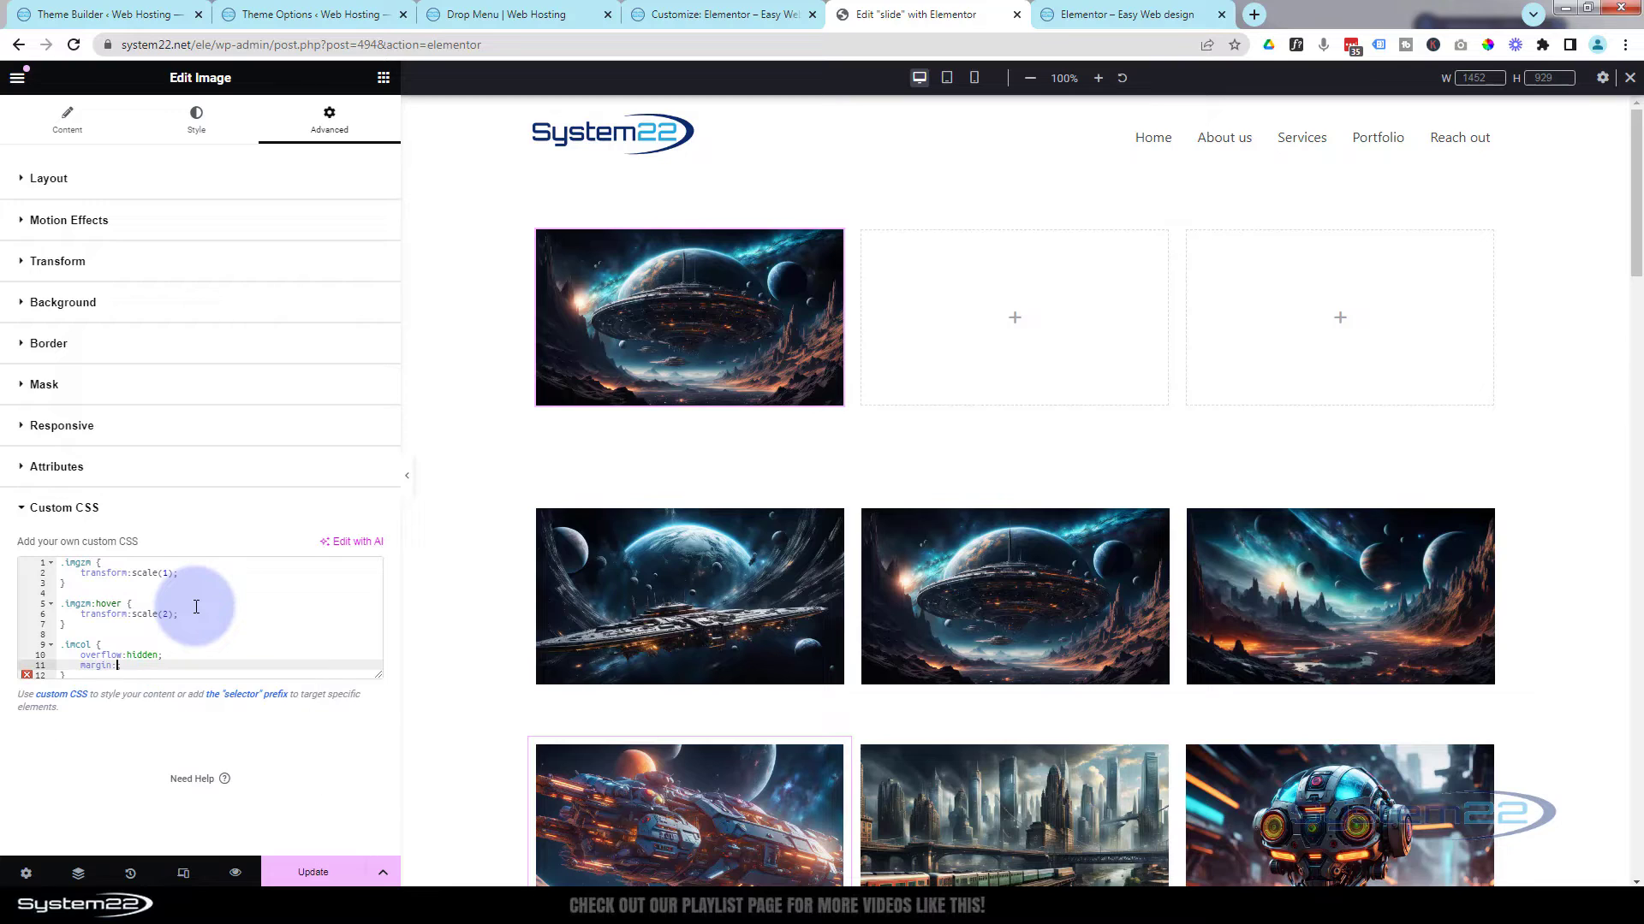
{"action": "type", "text": "10px;"}
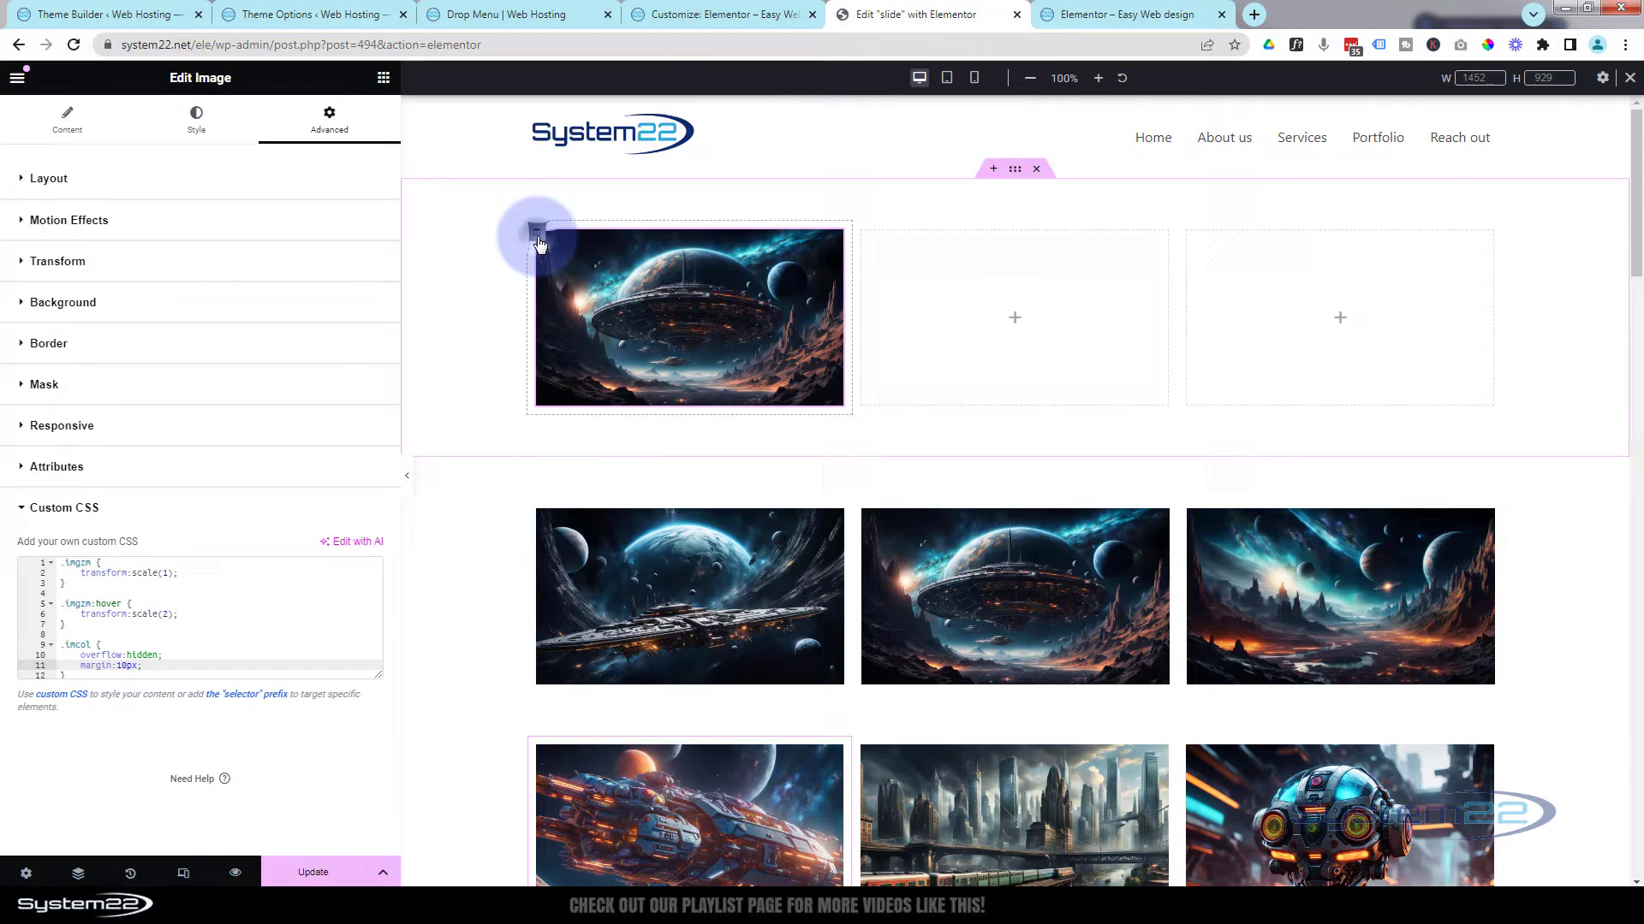
Set the image's column margin and padding to 0 and give it the CSS class imcol.
{"action": "left_click", "coordinate": [536, 232]}
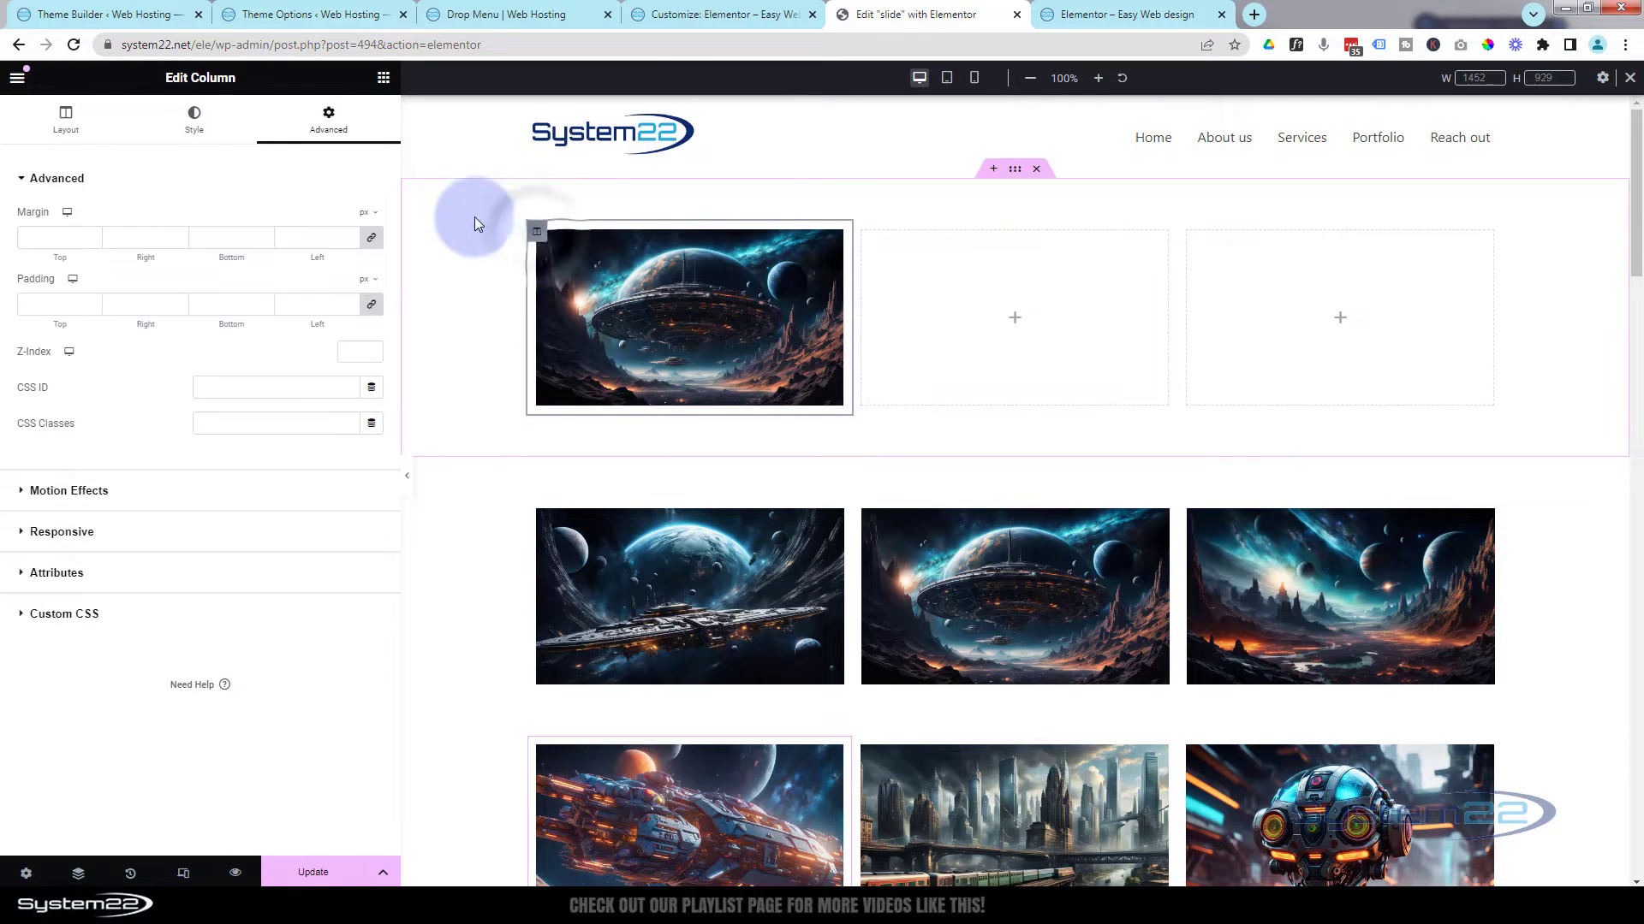
{"action": "left_click", "coordinate": [38, 234]}
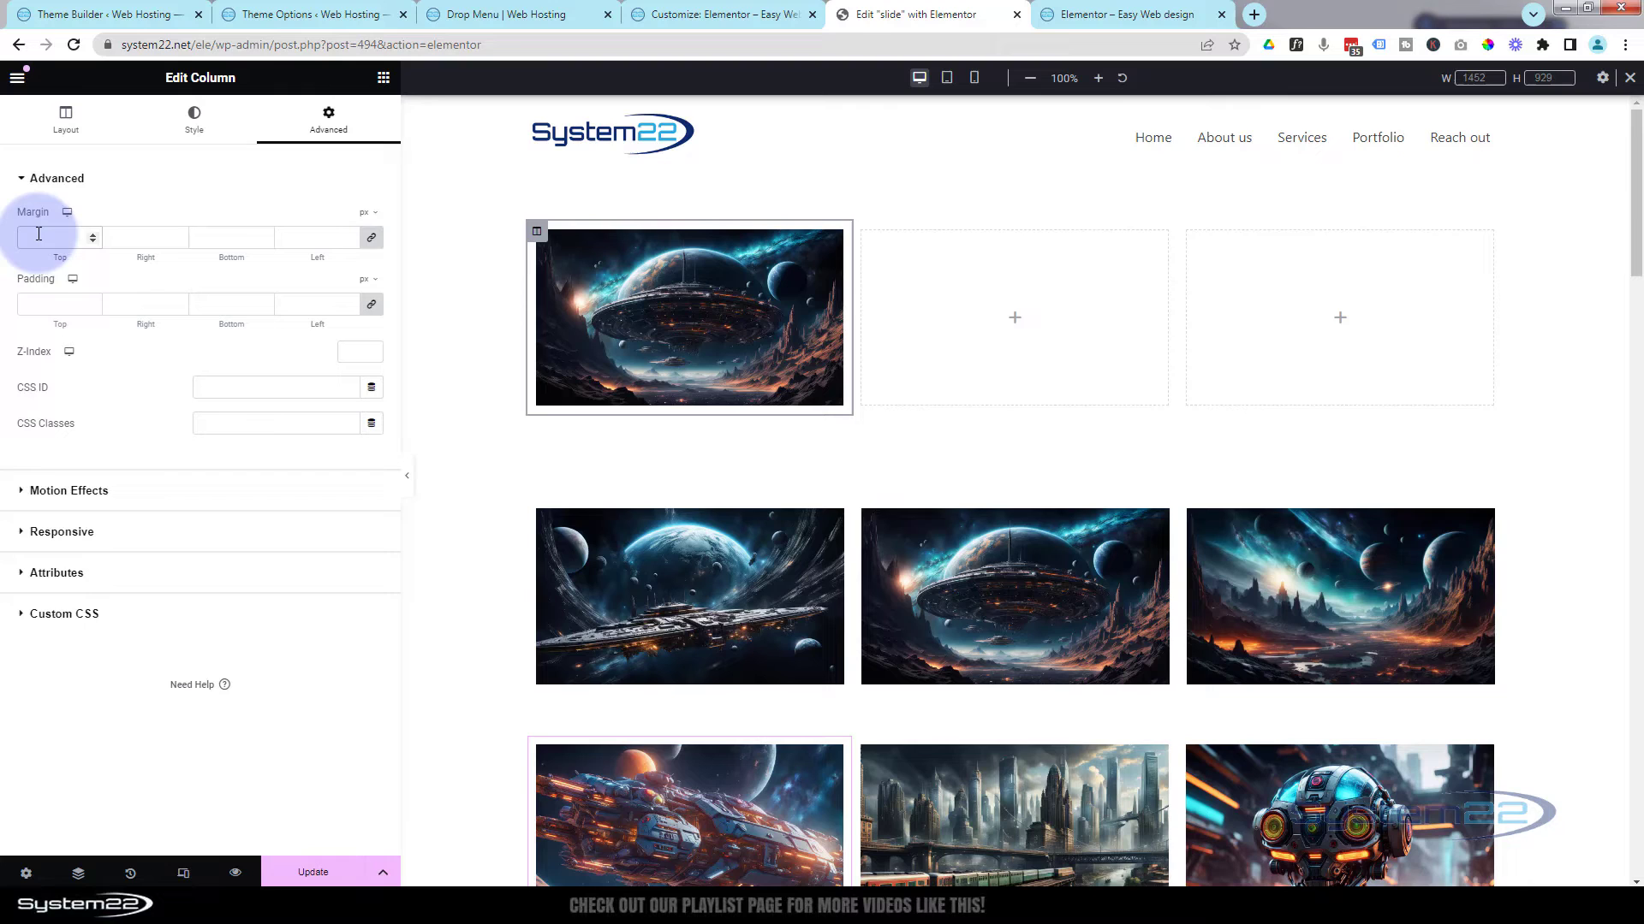
{"action": "type", "text": "0"}
{"action": "left_click", "coordinate": [57, 302]}
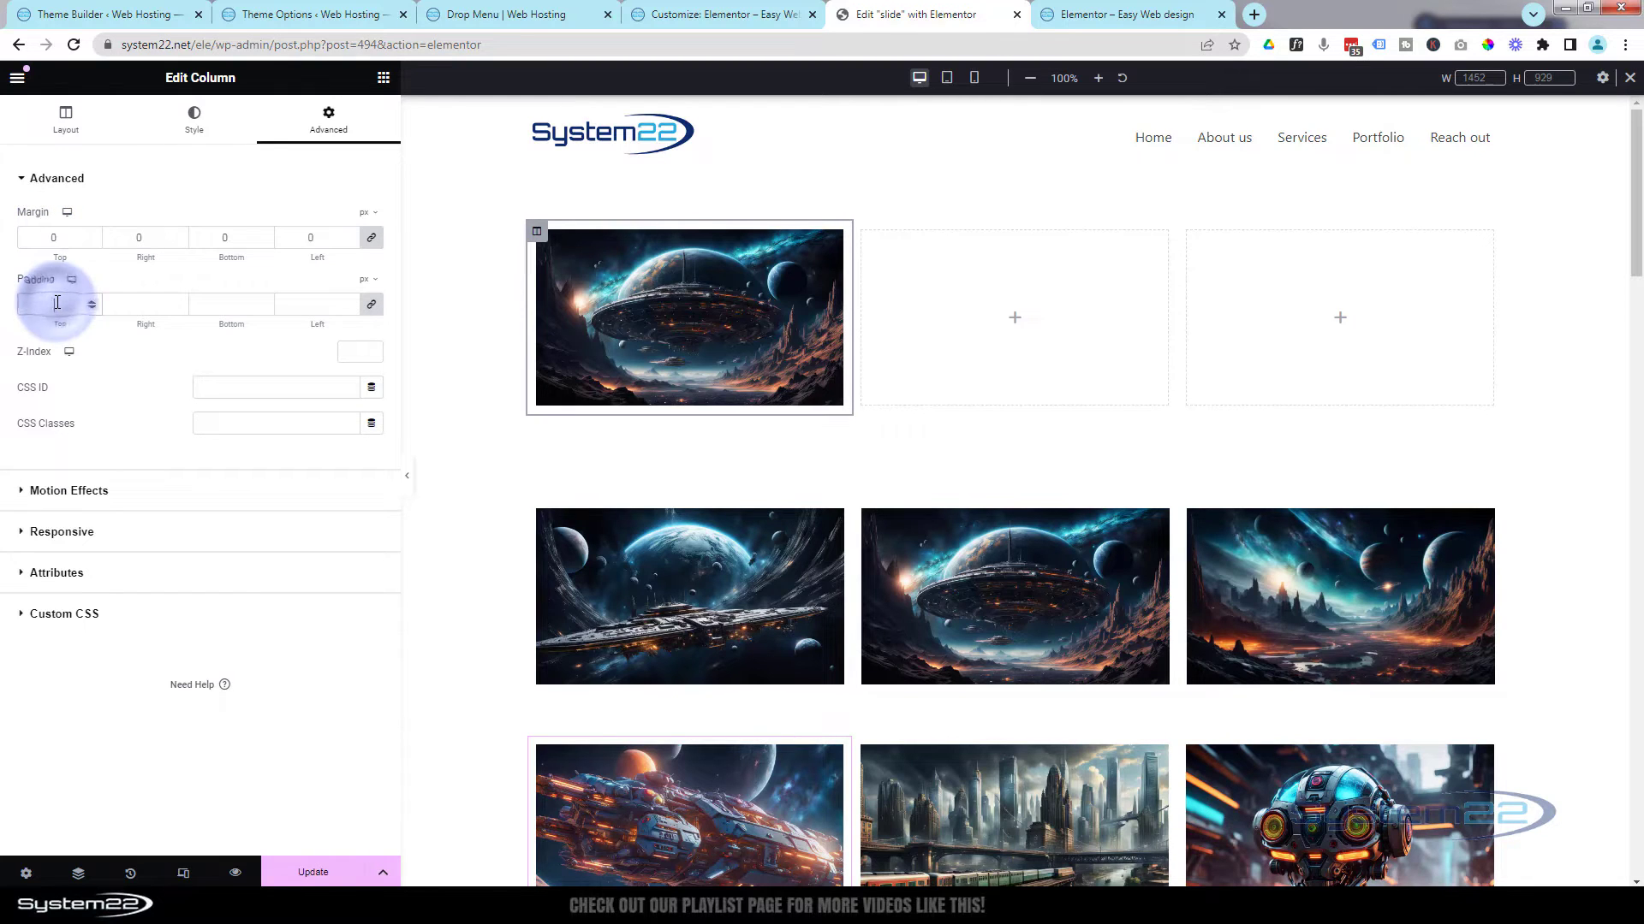
{"action": "type", "text": "0"}
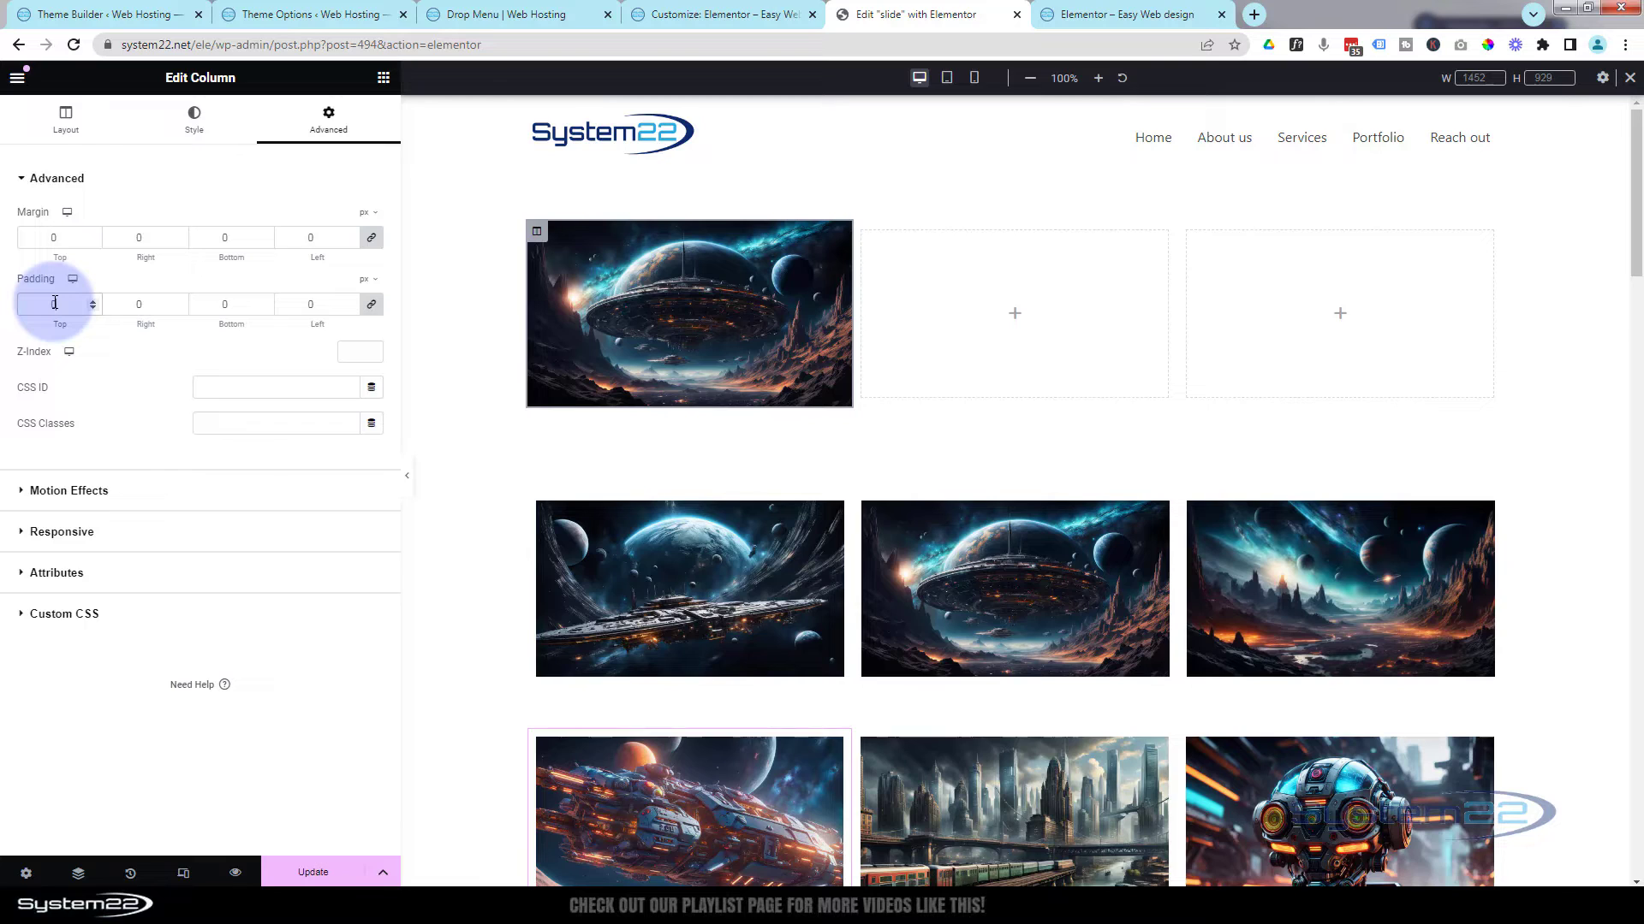
{"action": "left_click", "coordinate": [202, 427]}
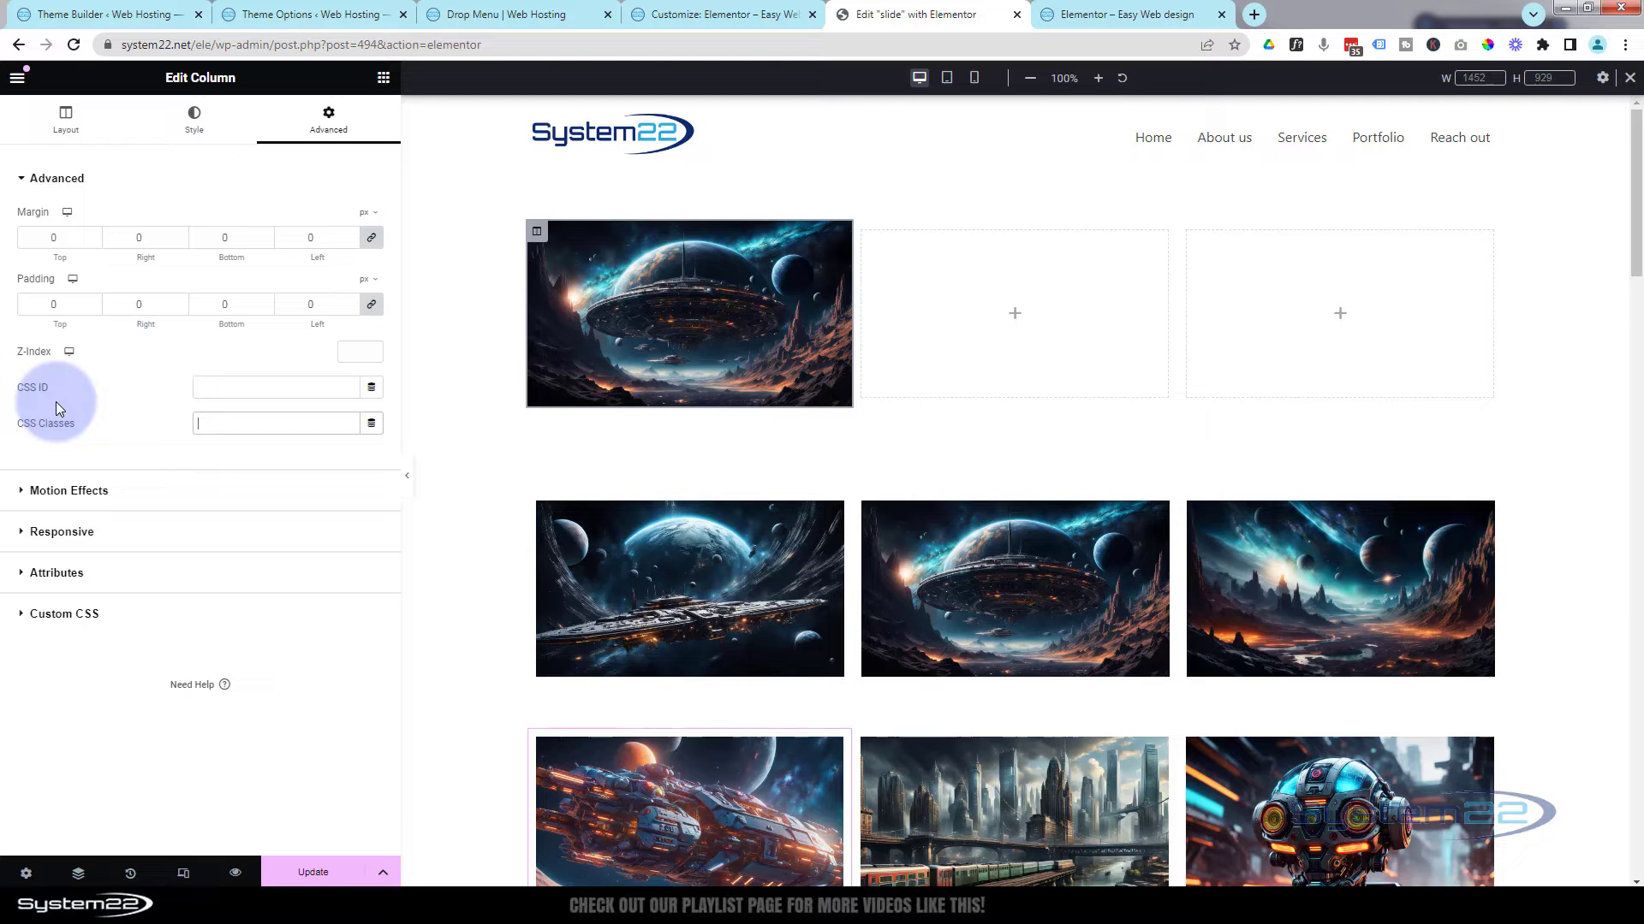
{"action": "type", "text": "imcol"}
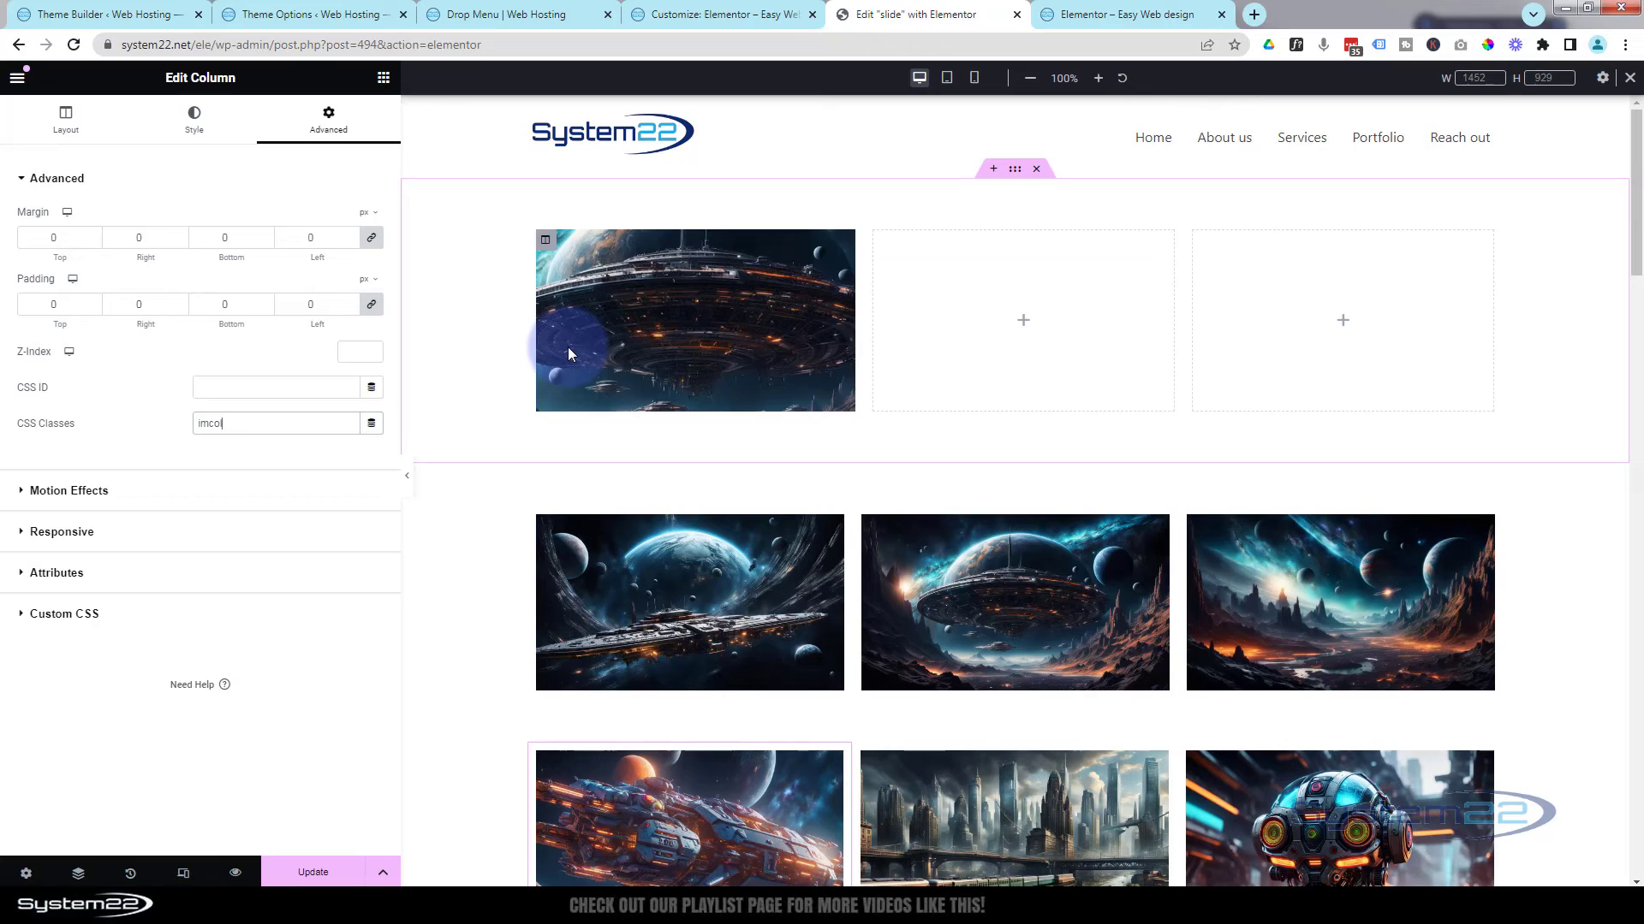
{"action": "left_click", "coordinate": [654, 351]}
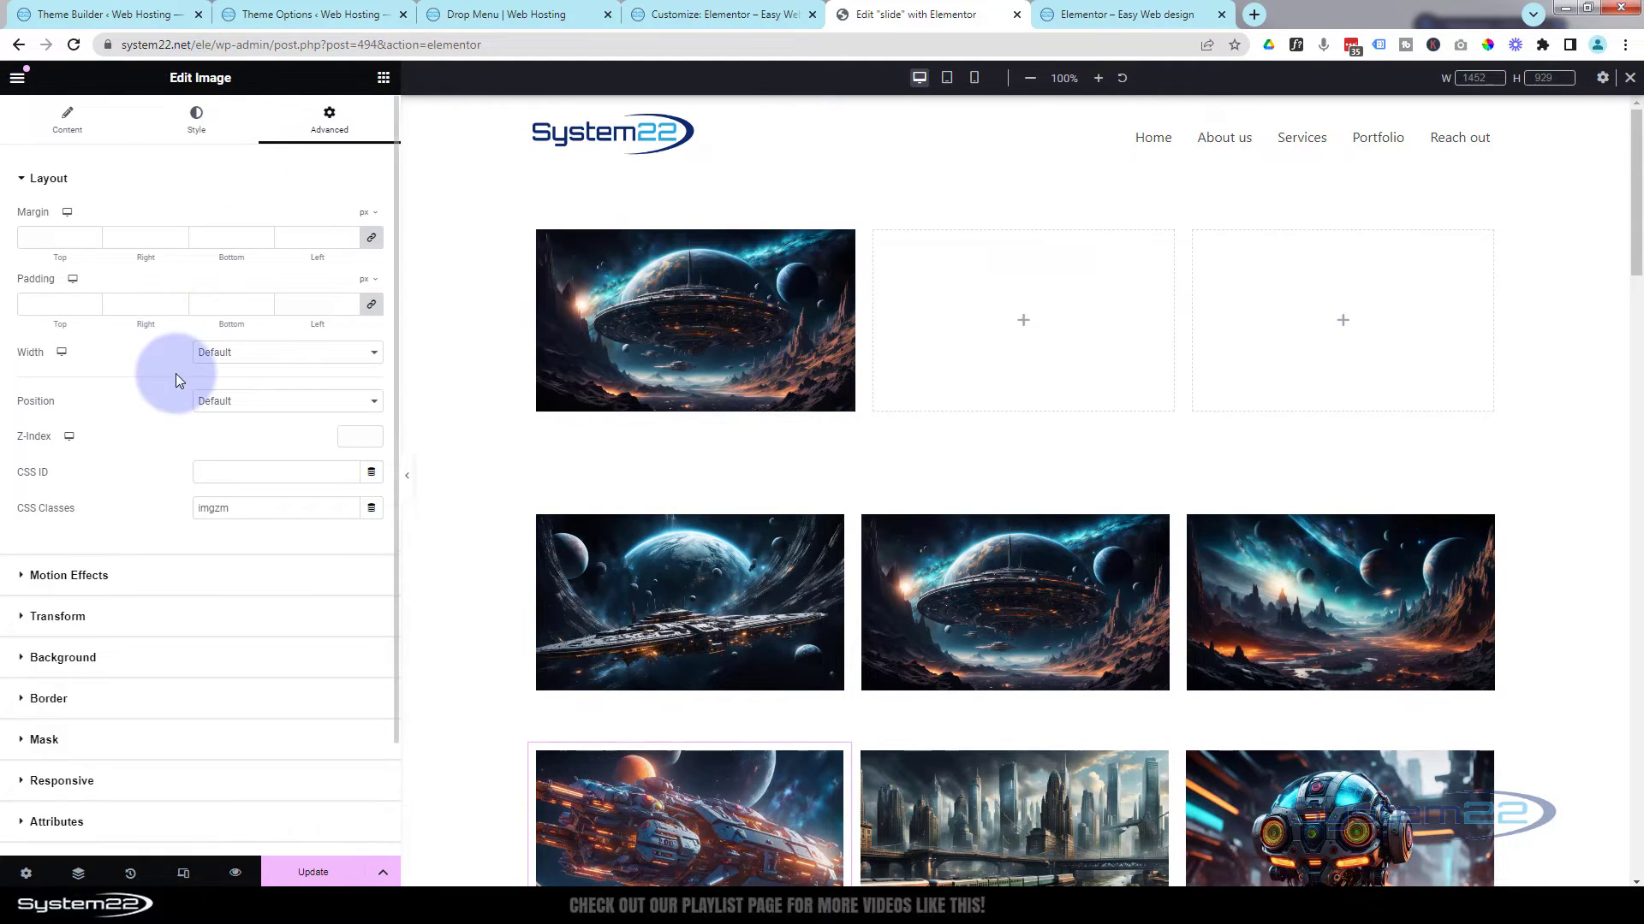
Add transition-duration: 1s to the .imgzm rule so the saucer image zooms smoothly.
{"action": "scroll", "coordinate": [177, 374], "scroll_direction": "down", "scroll_amount": 2}
{"action": "left_click", "coordinate": [96, 732]}
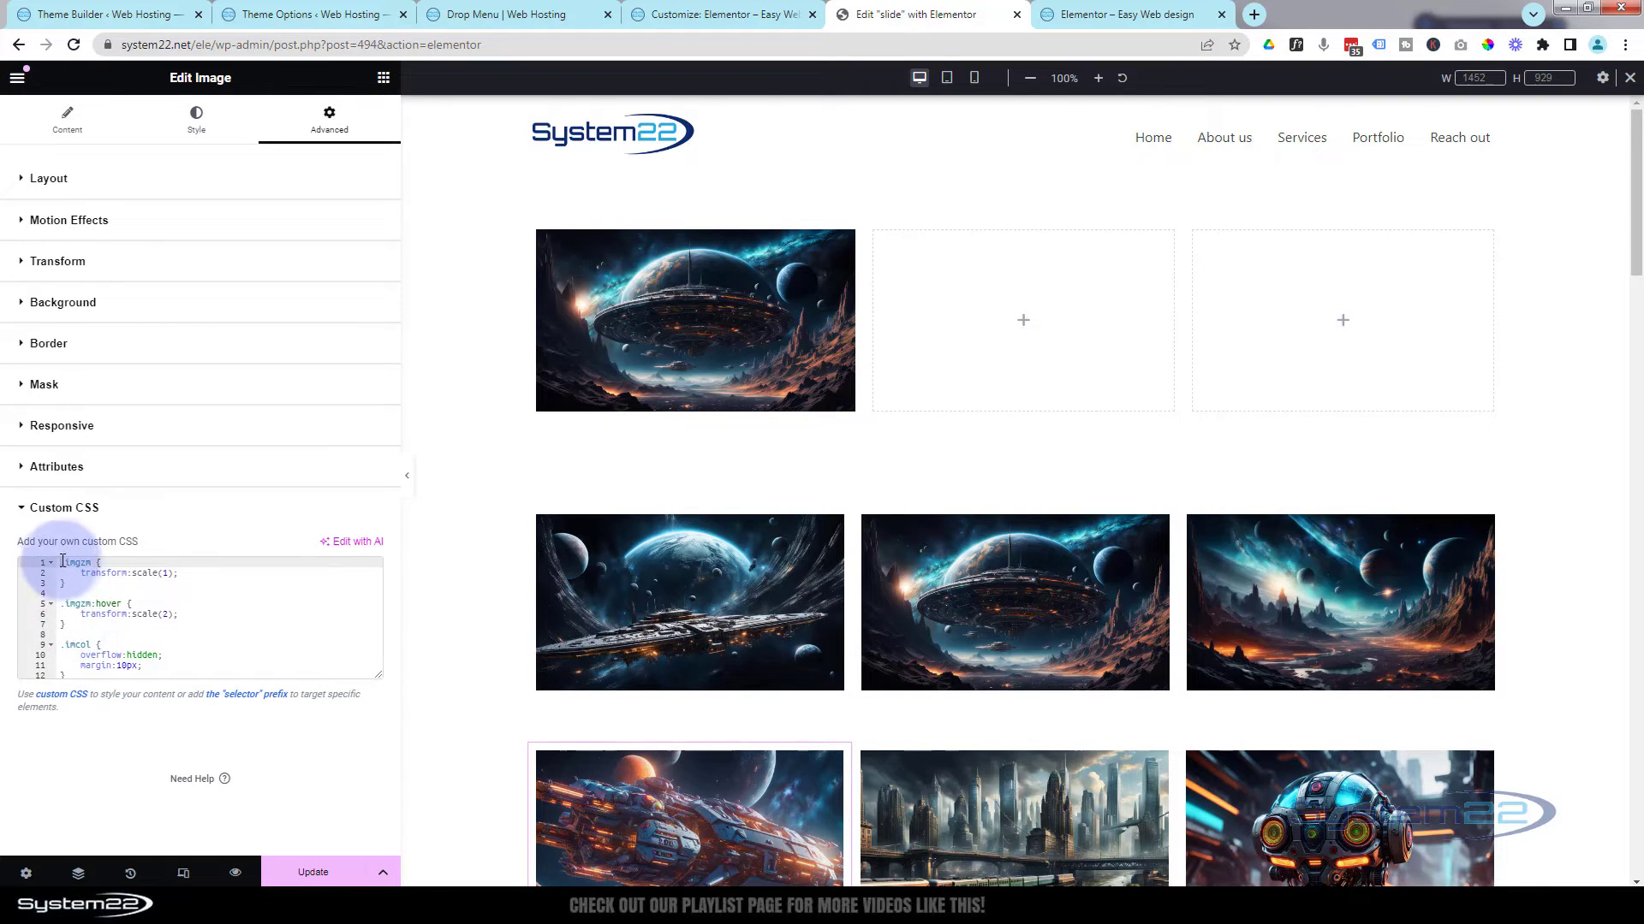
{"action": "left_click_drag", "start_coordinate": [65, 563], "coordinate": [91, 564]}
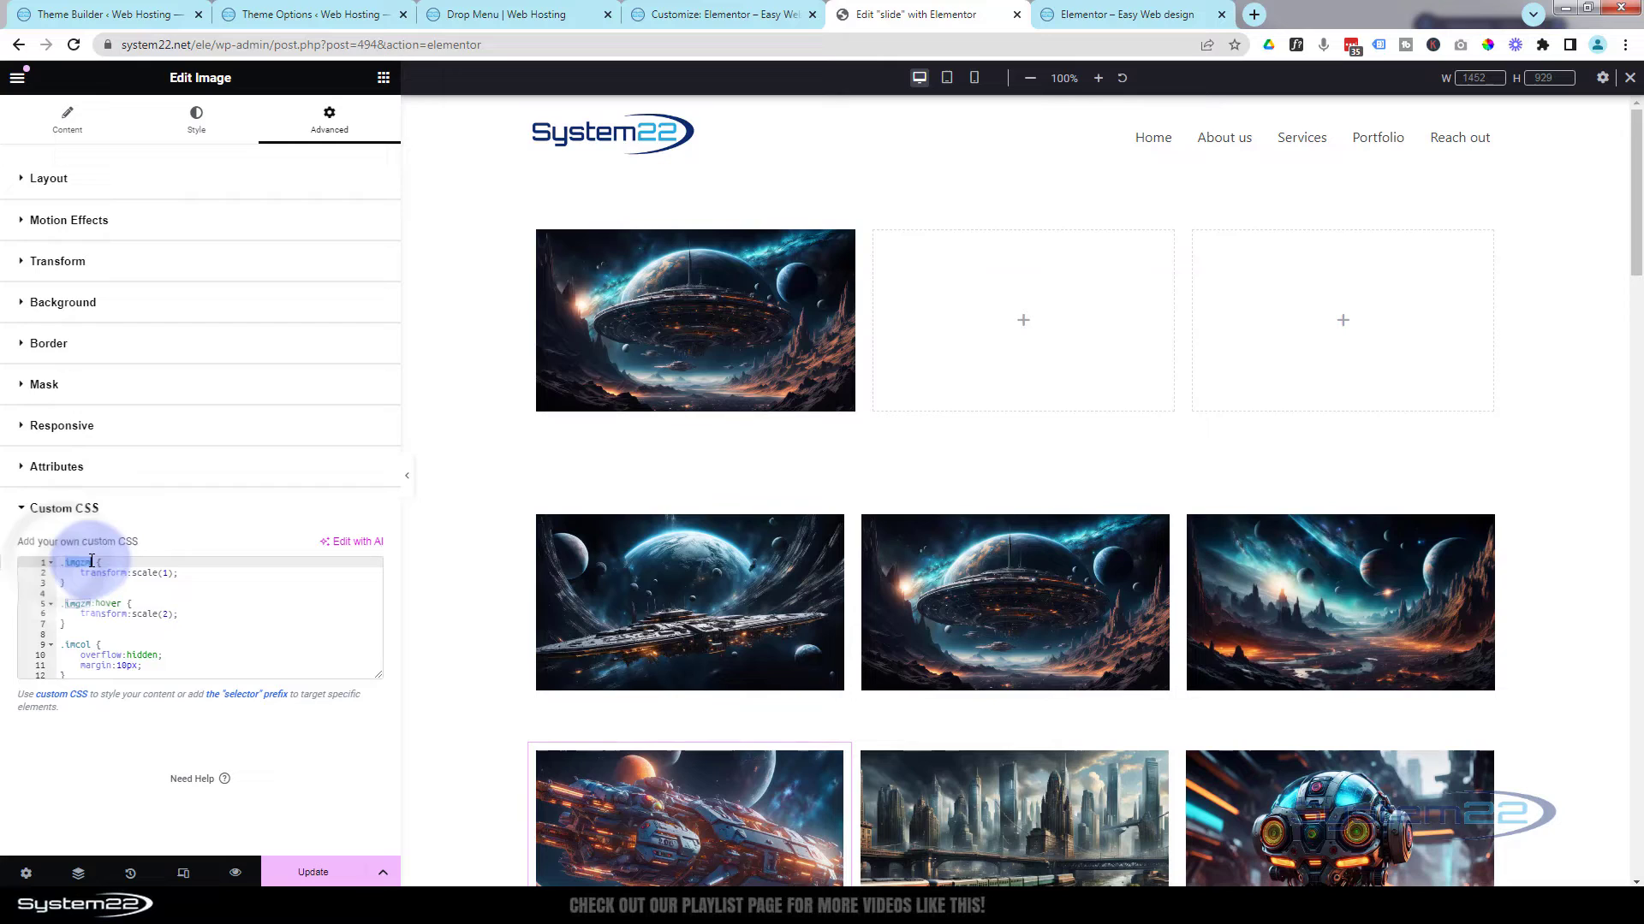
{"action": "left_click", "coordinate": [185, 576]}
{"action": "key", "text": "Return"}
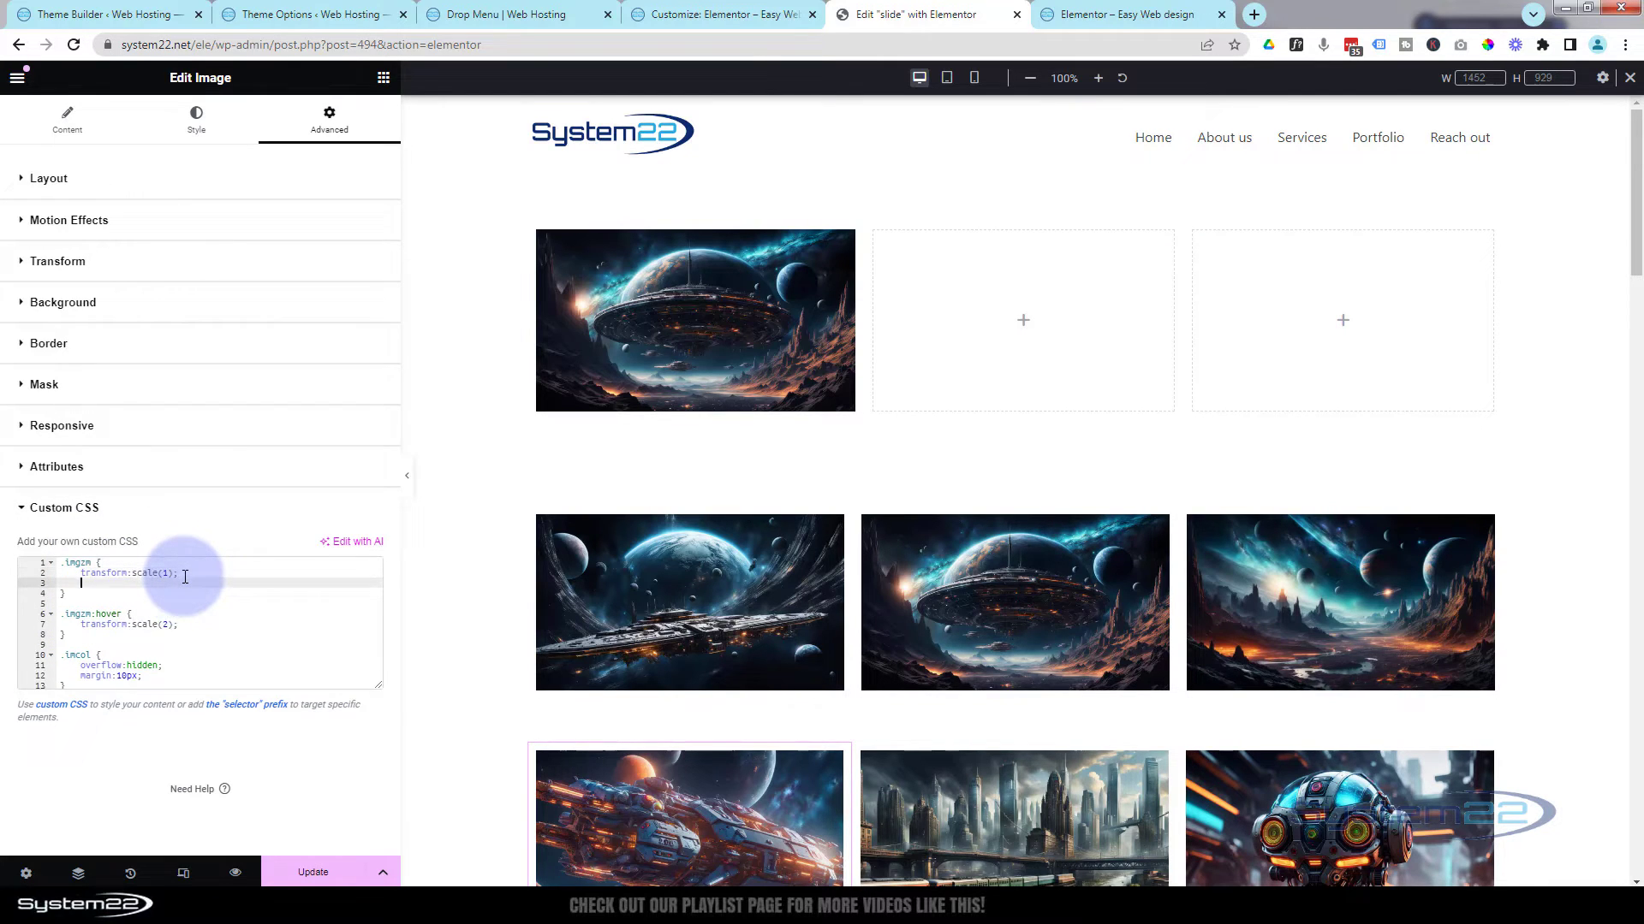
{"action": "type", "text": "trans"}
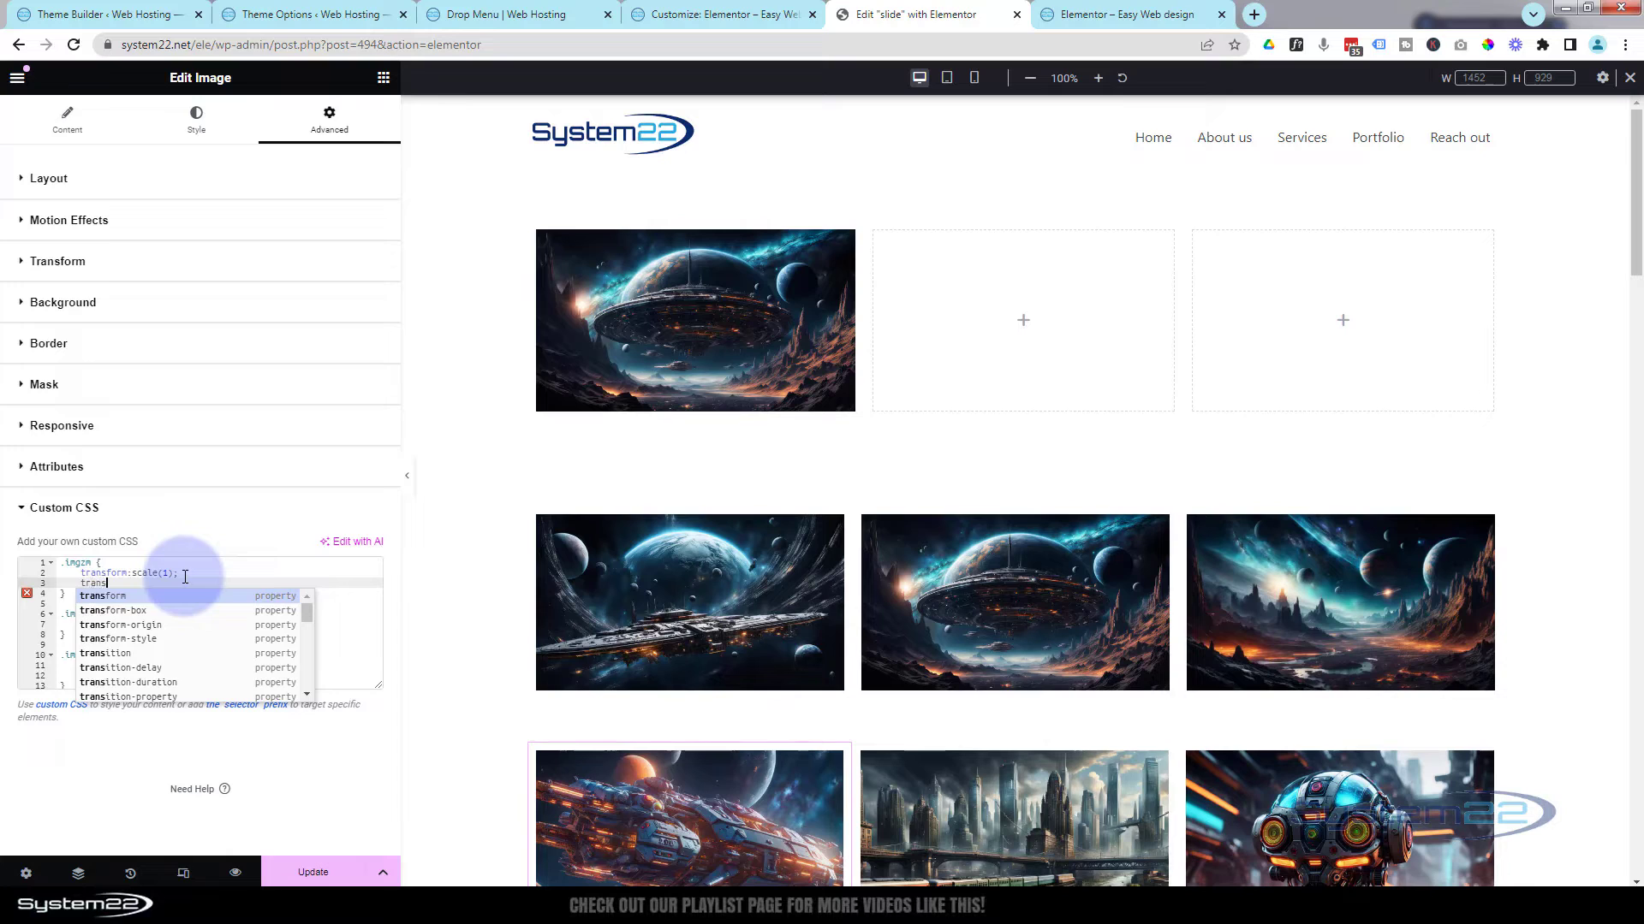
{"action": "left_click", "coordinate": [163, 682]}
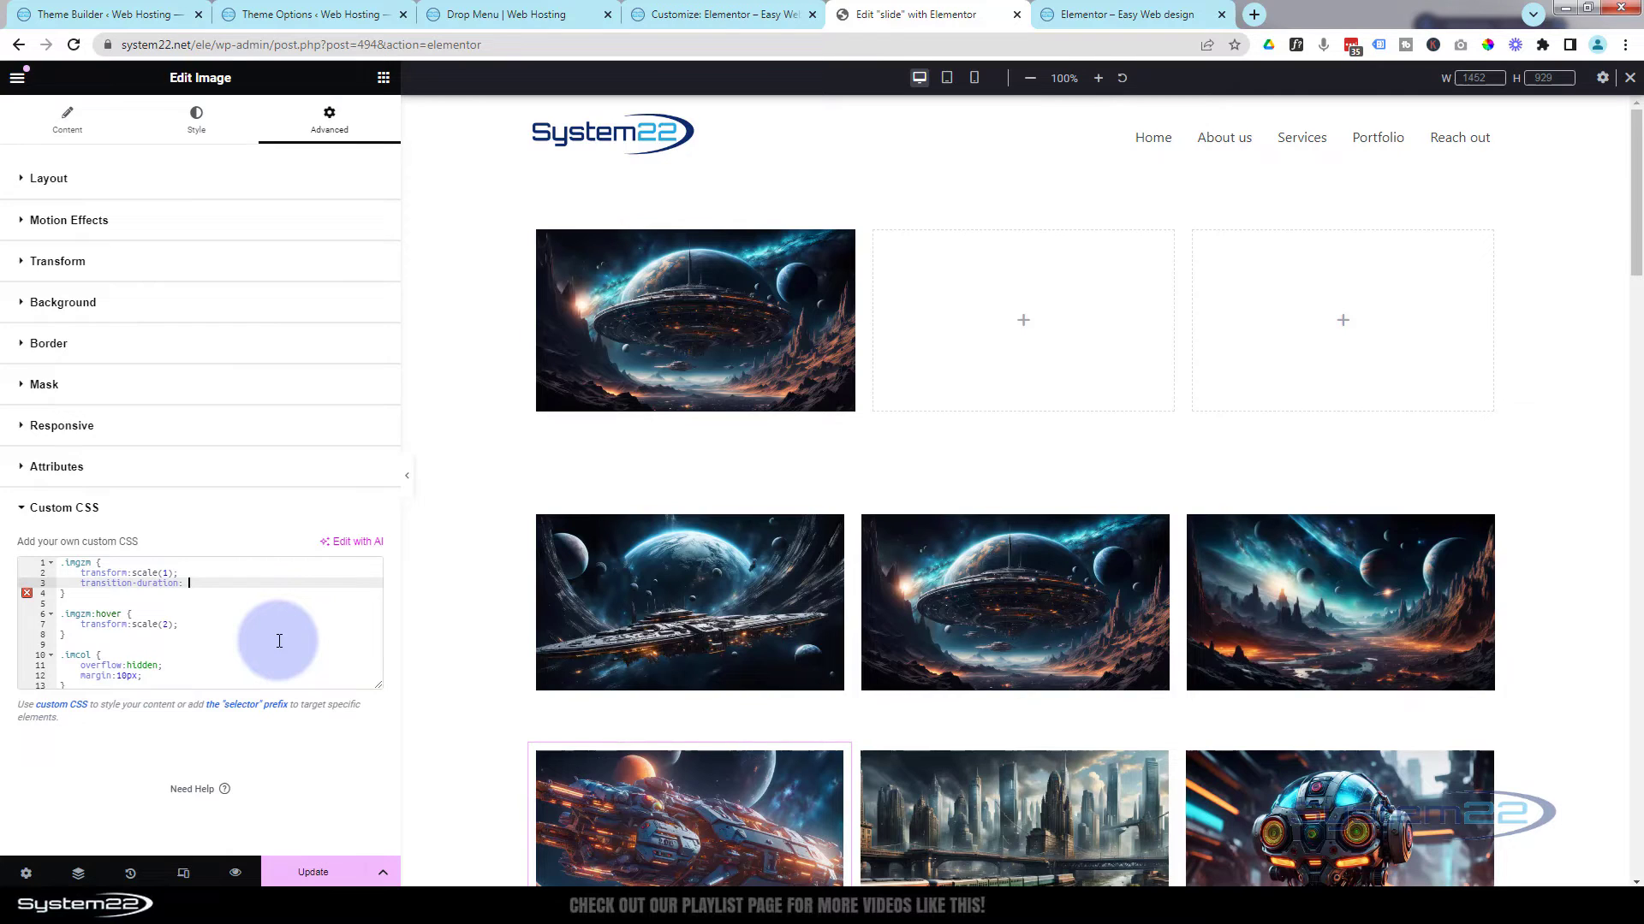
{"action": "type", "text": "1"}
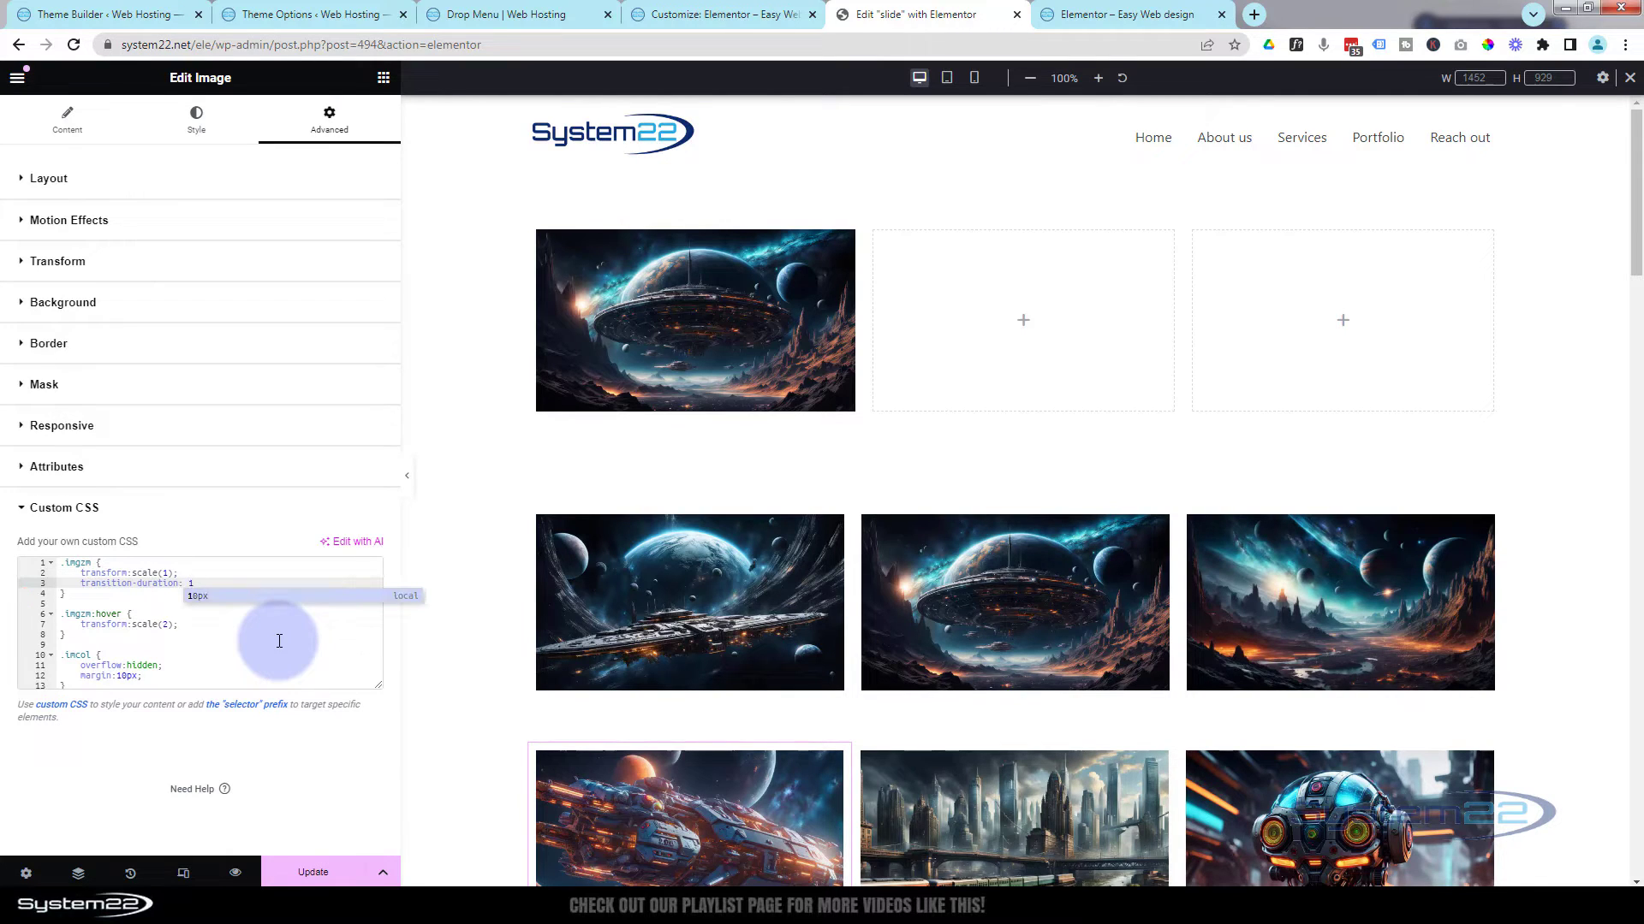
{"action": "type", "text": "s;"}
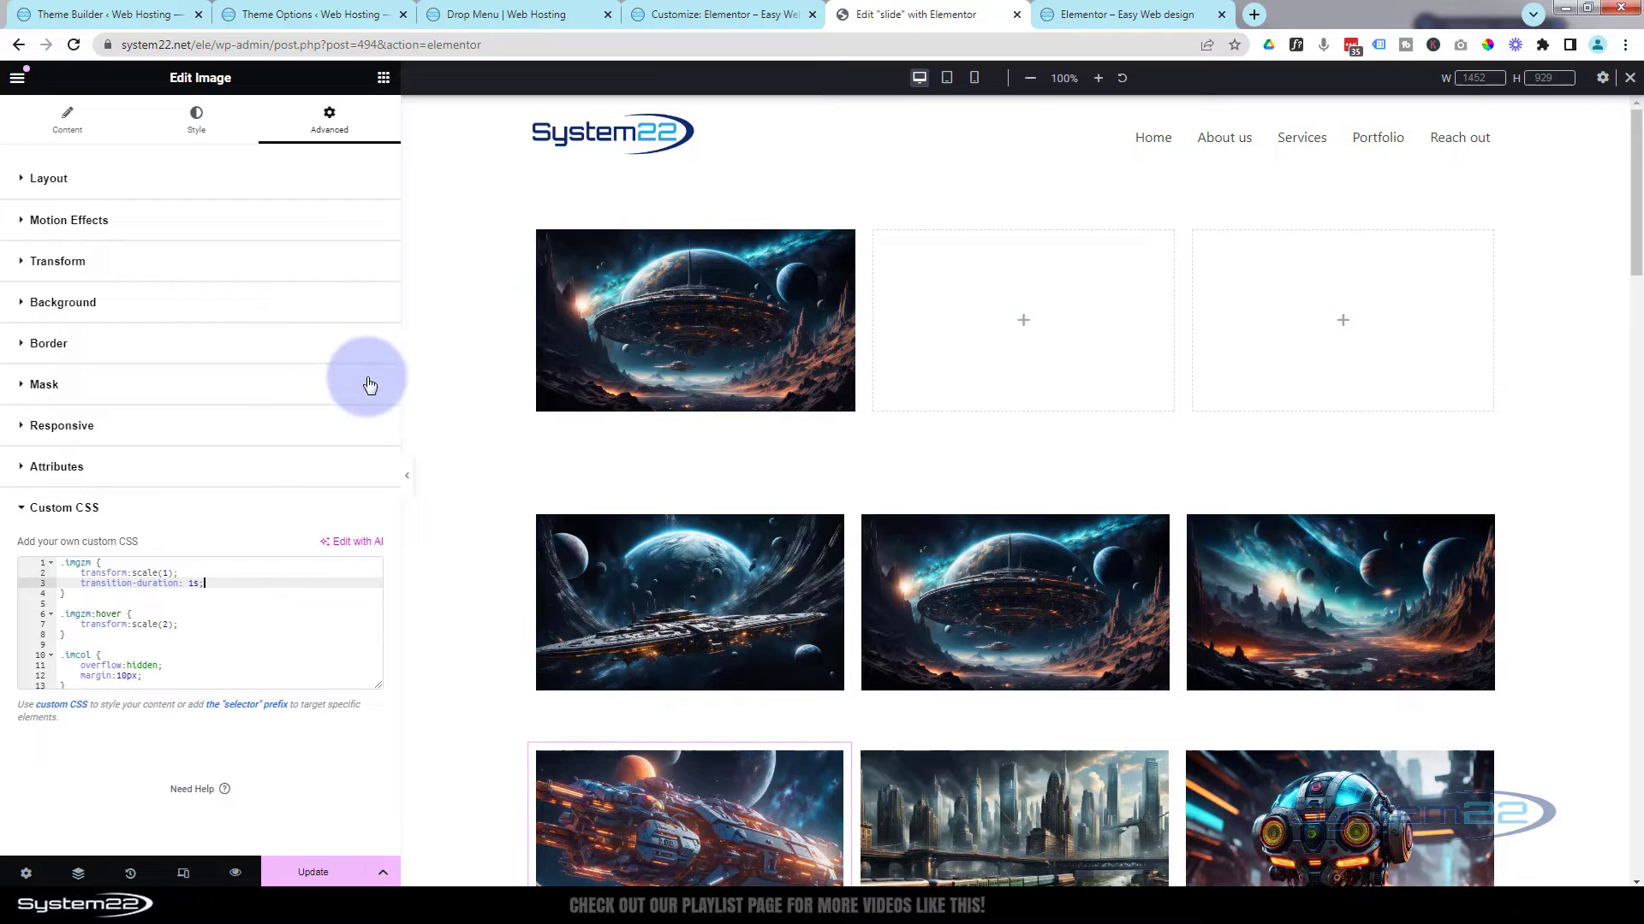
{"action": "mouse_move", "coordinate": [543, 349]}
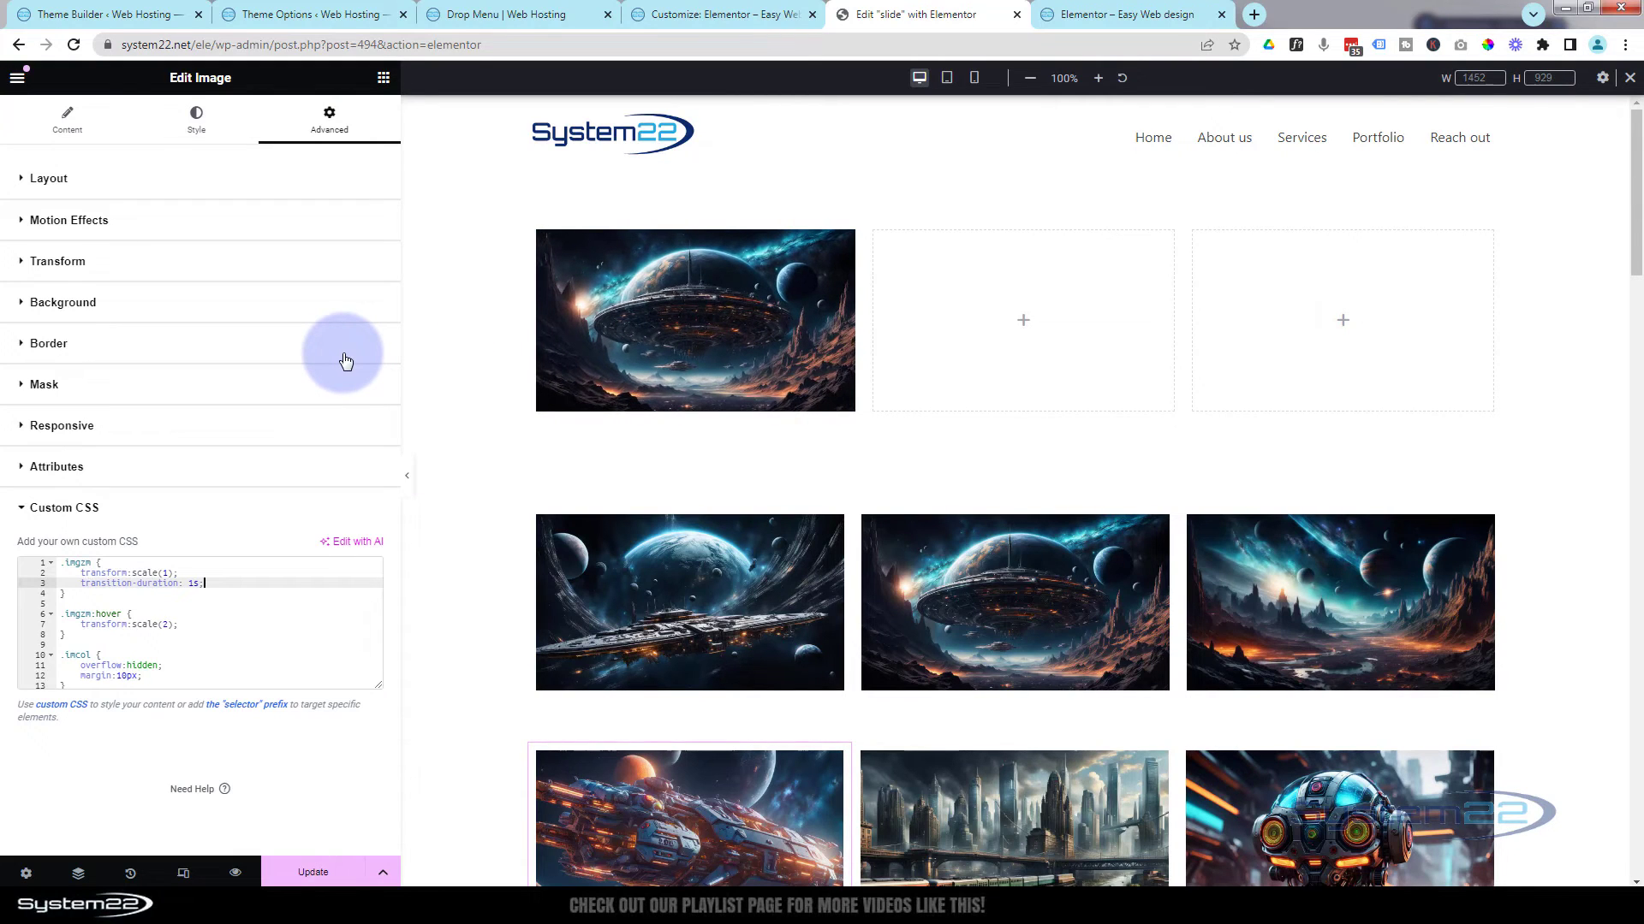
Link the saucer image to its Media File with Lightbox Yes, and preview it enlarged.
{"action": "left_click", "coordinate": [68, 120]}
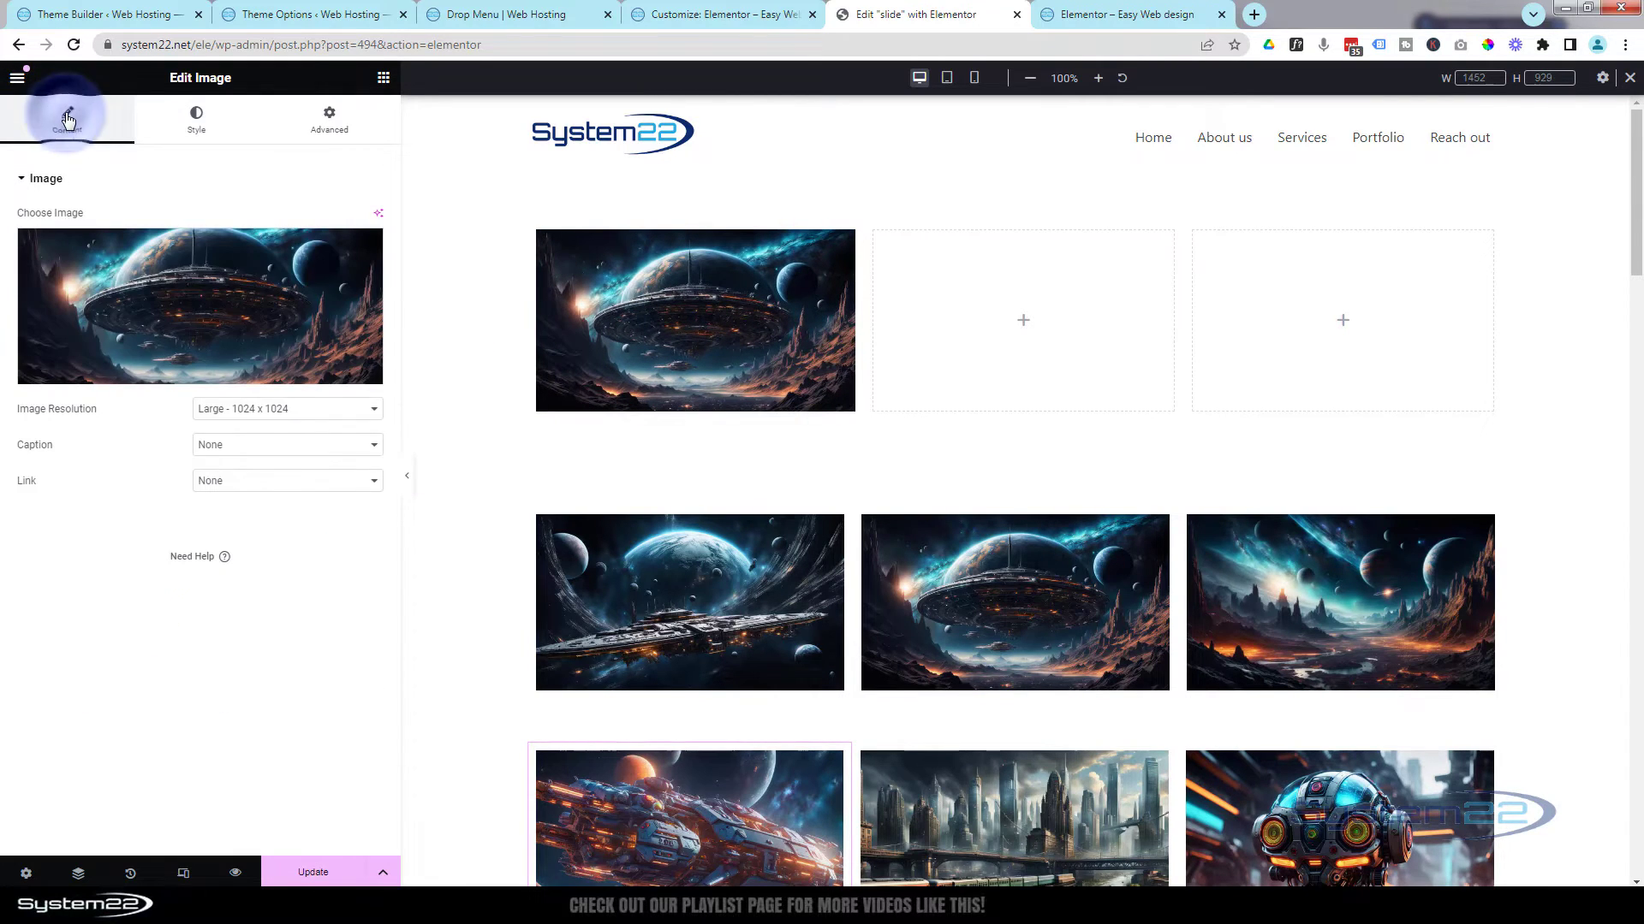
{"action": "left_click", "coordinate": [239, 490]}
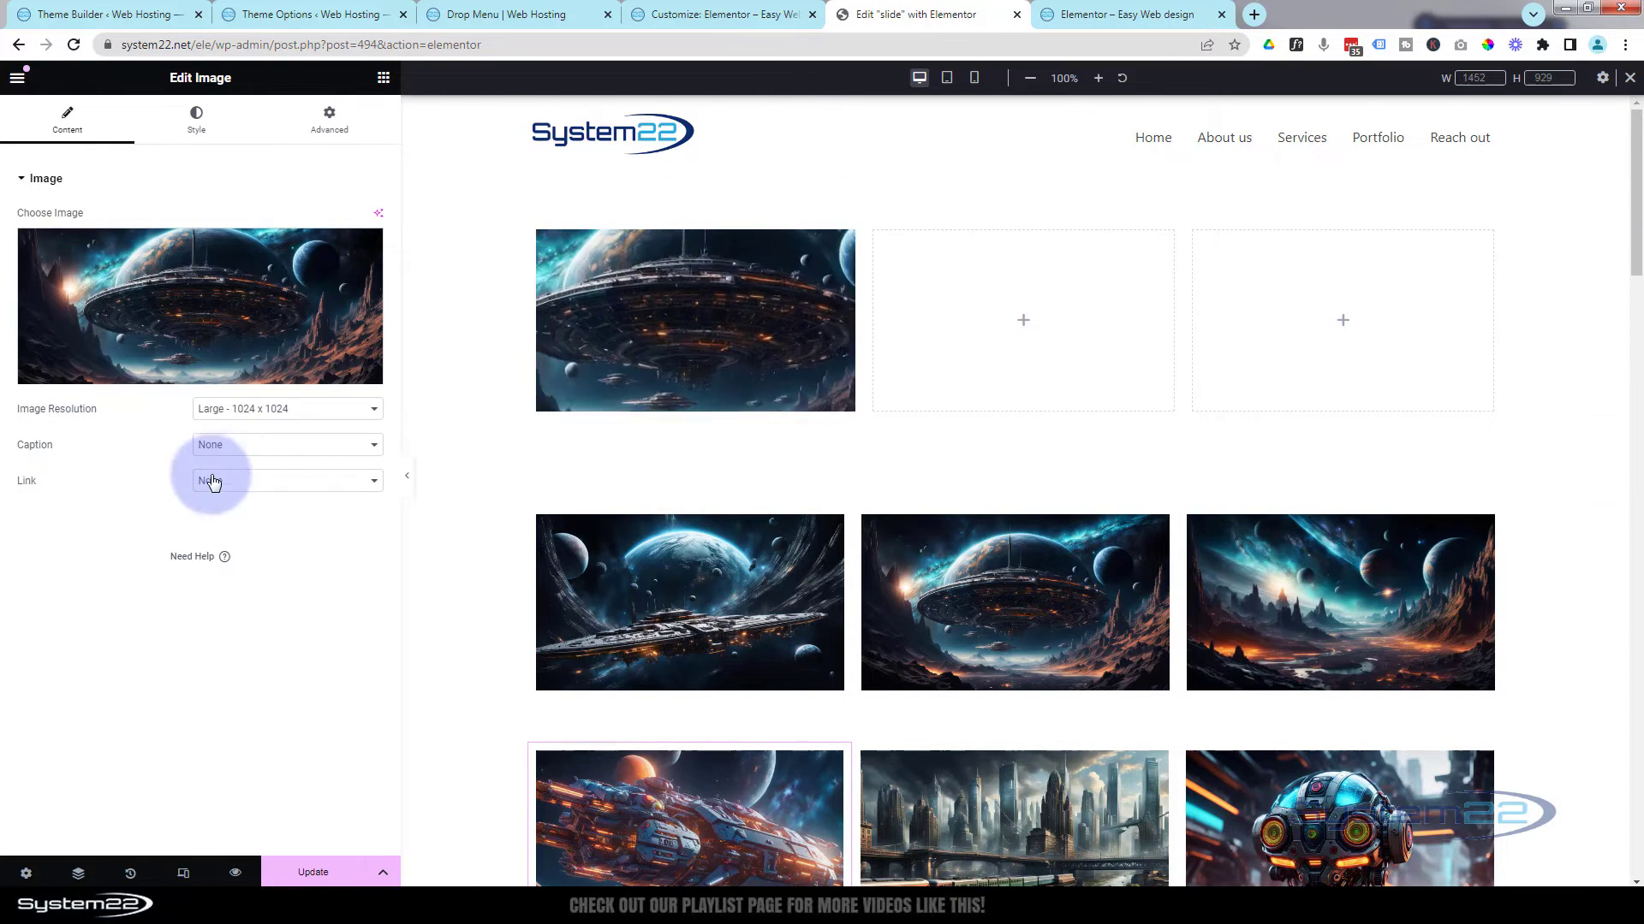
{"action": "left_click", "coordinate": [261, 493]}
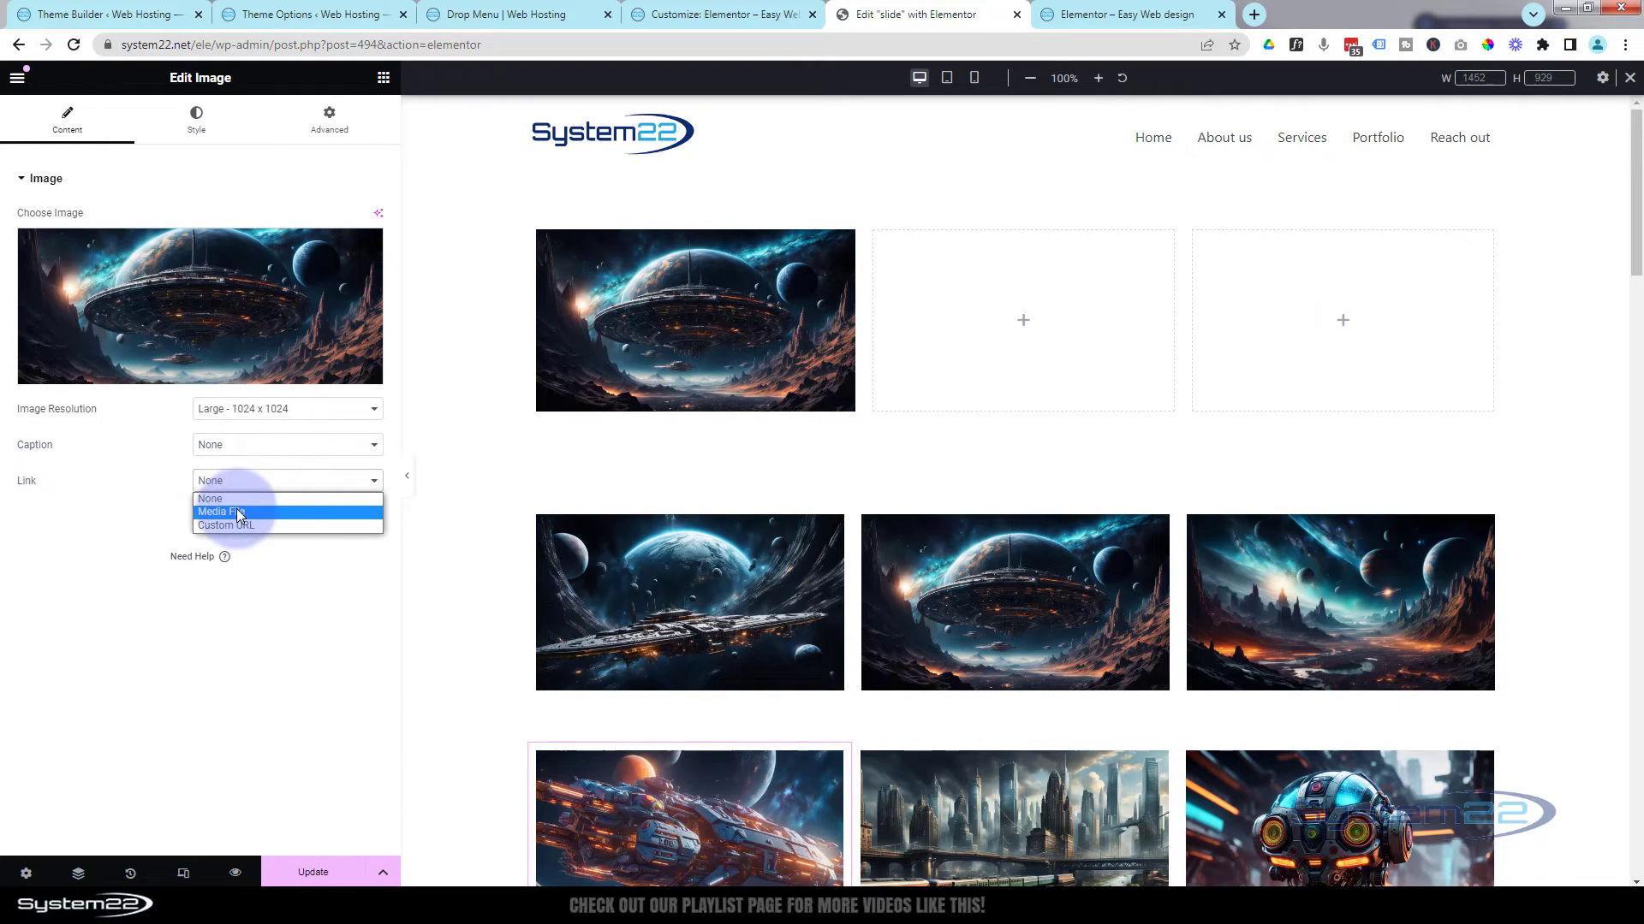
{"action": "left_click", "coordinate": [239, 514]}
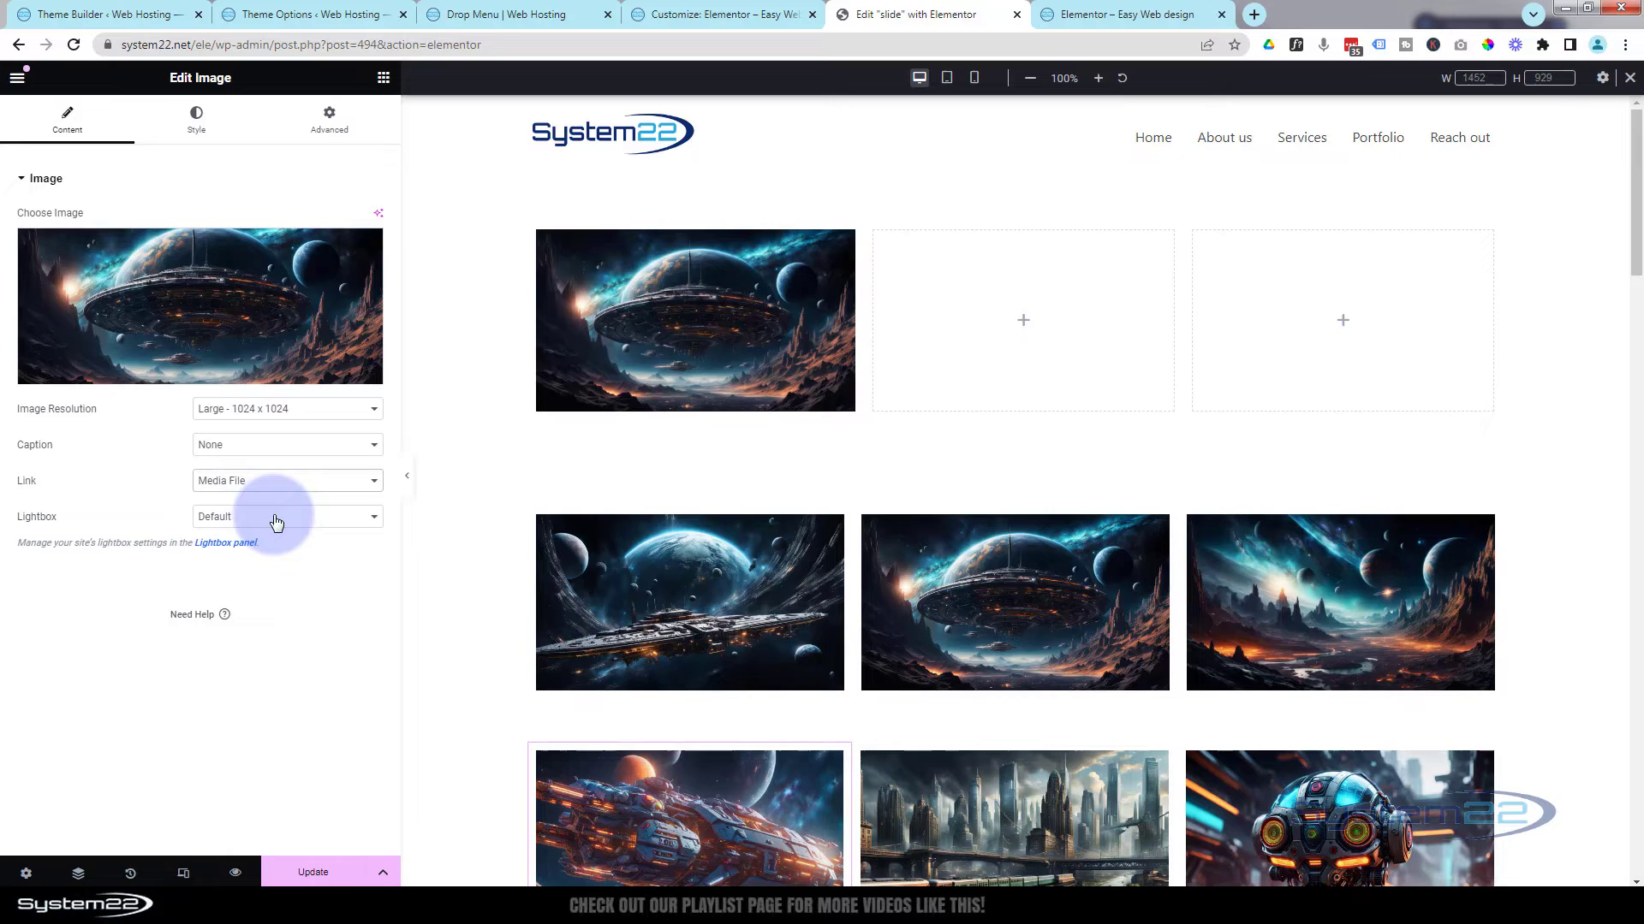
{"action": "left_click", "coordinate": [279, 518]}
{"action": "left_click", "coordinate": [243, 544]}
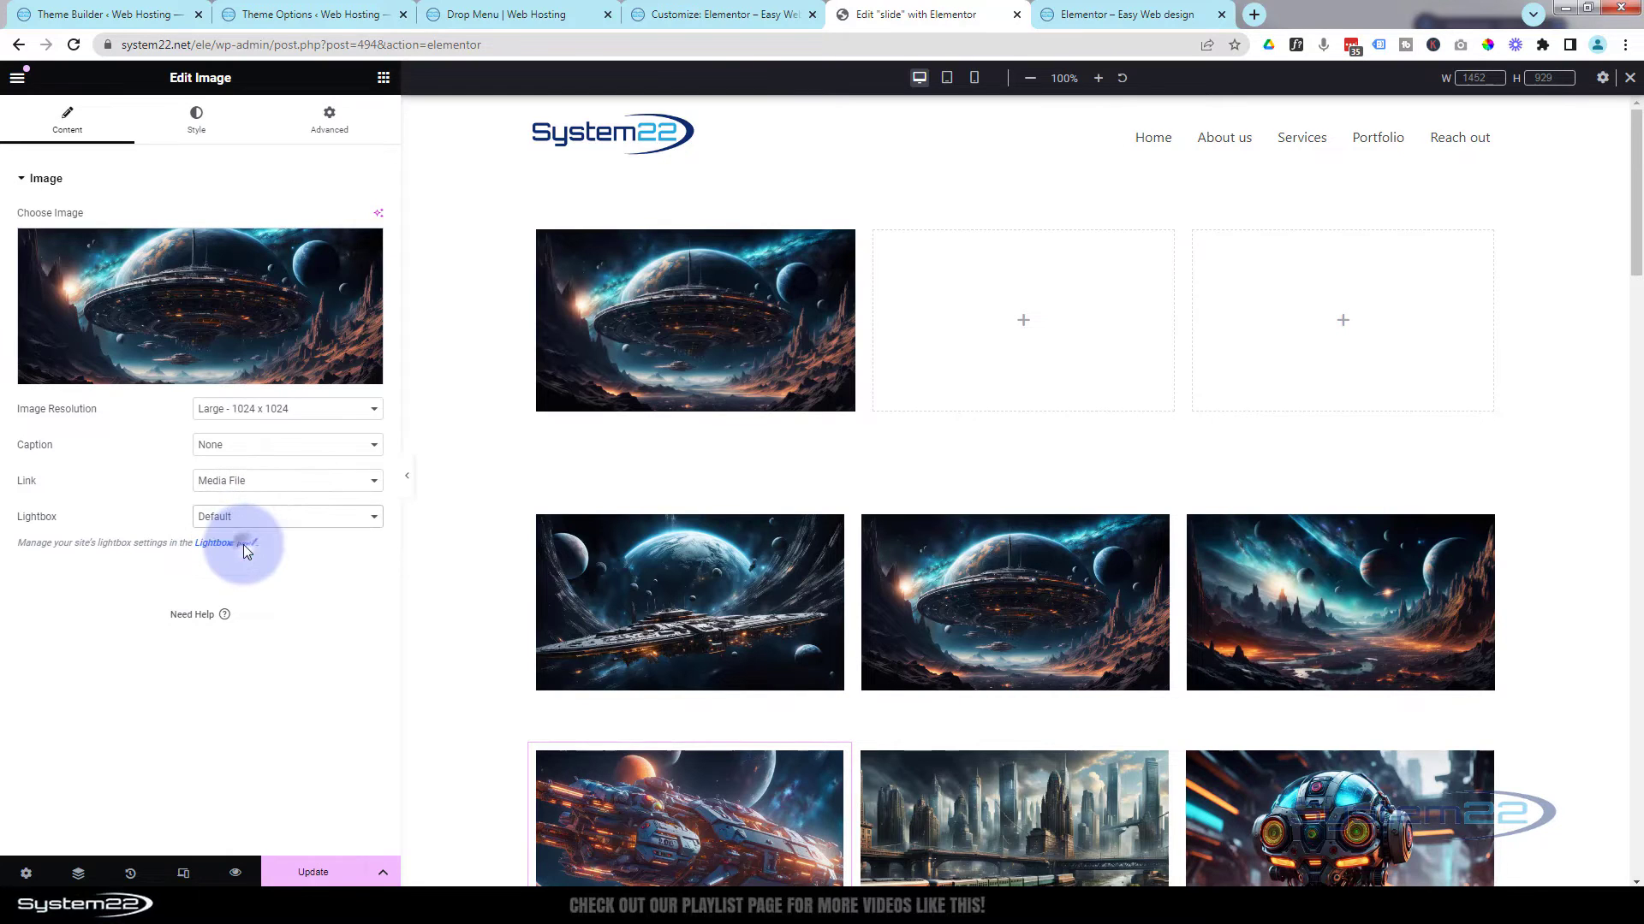
{"action": "left_click", "coordinate": [290, 481]}
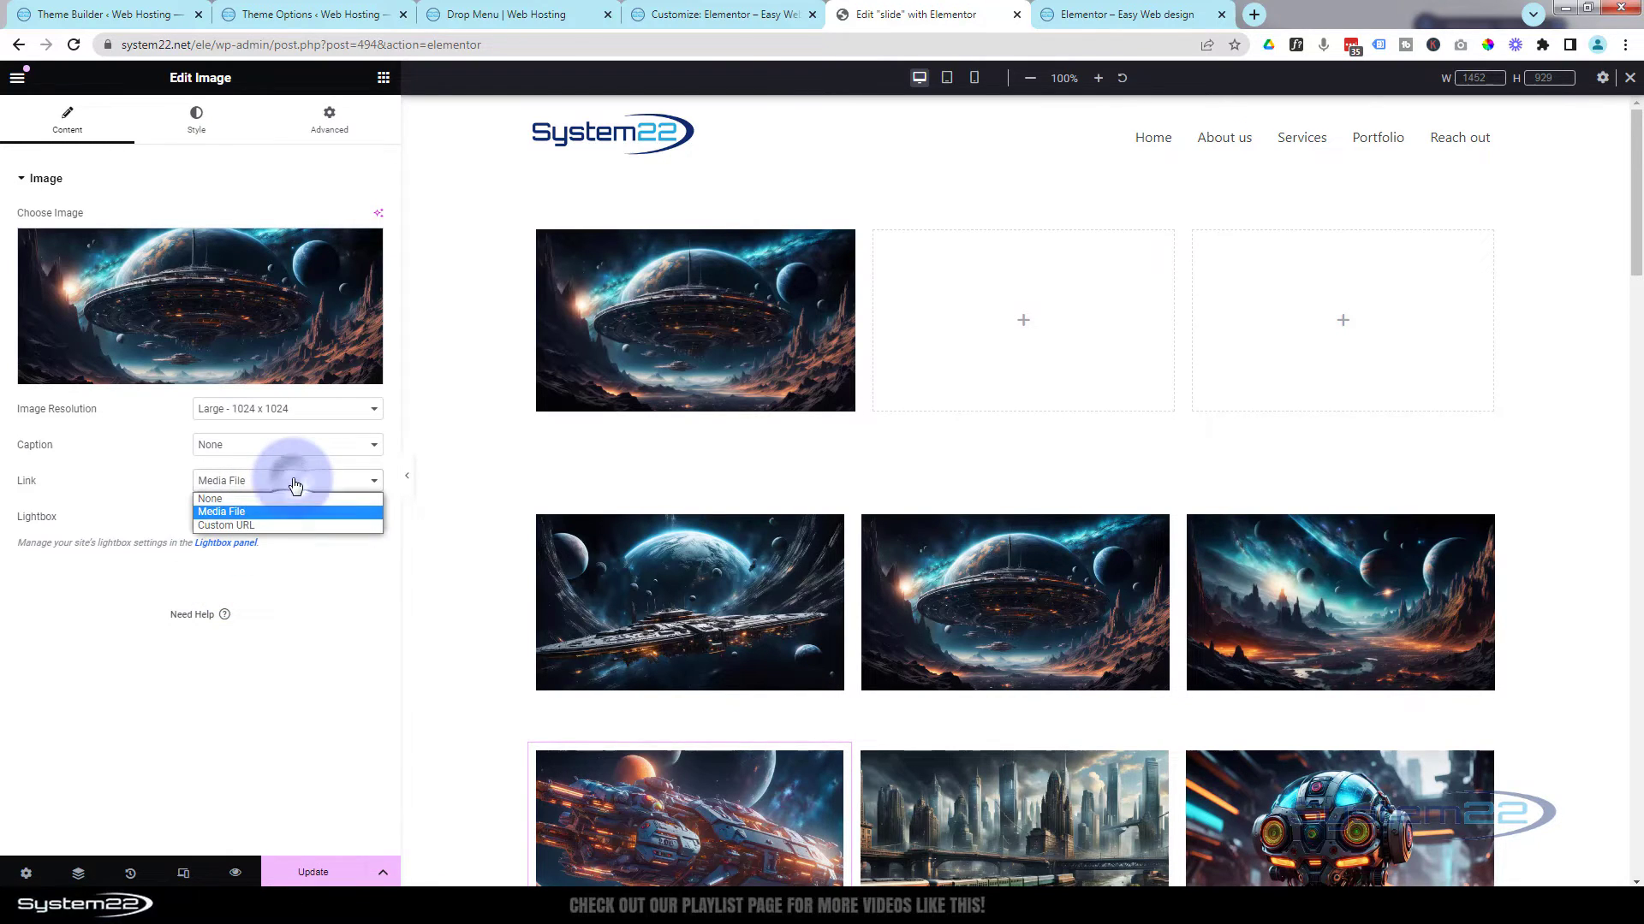
{"action": "left_click", "coordinate": [235, 526]}
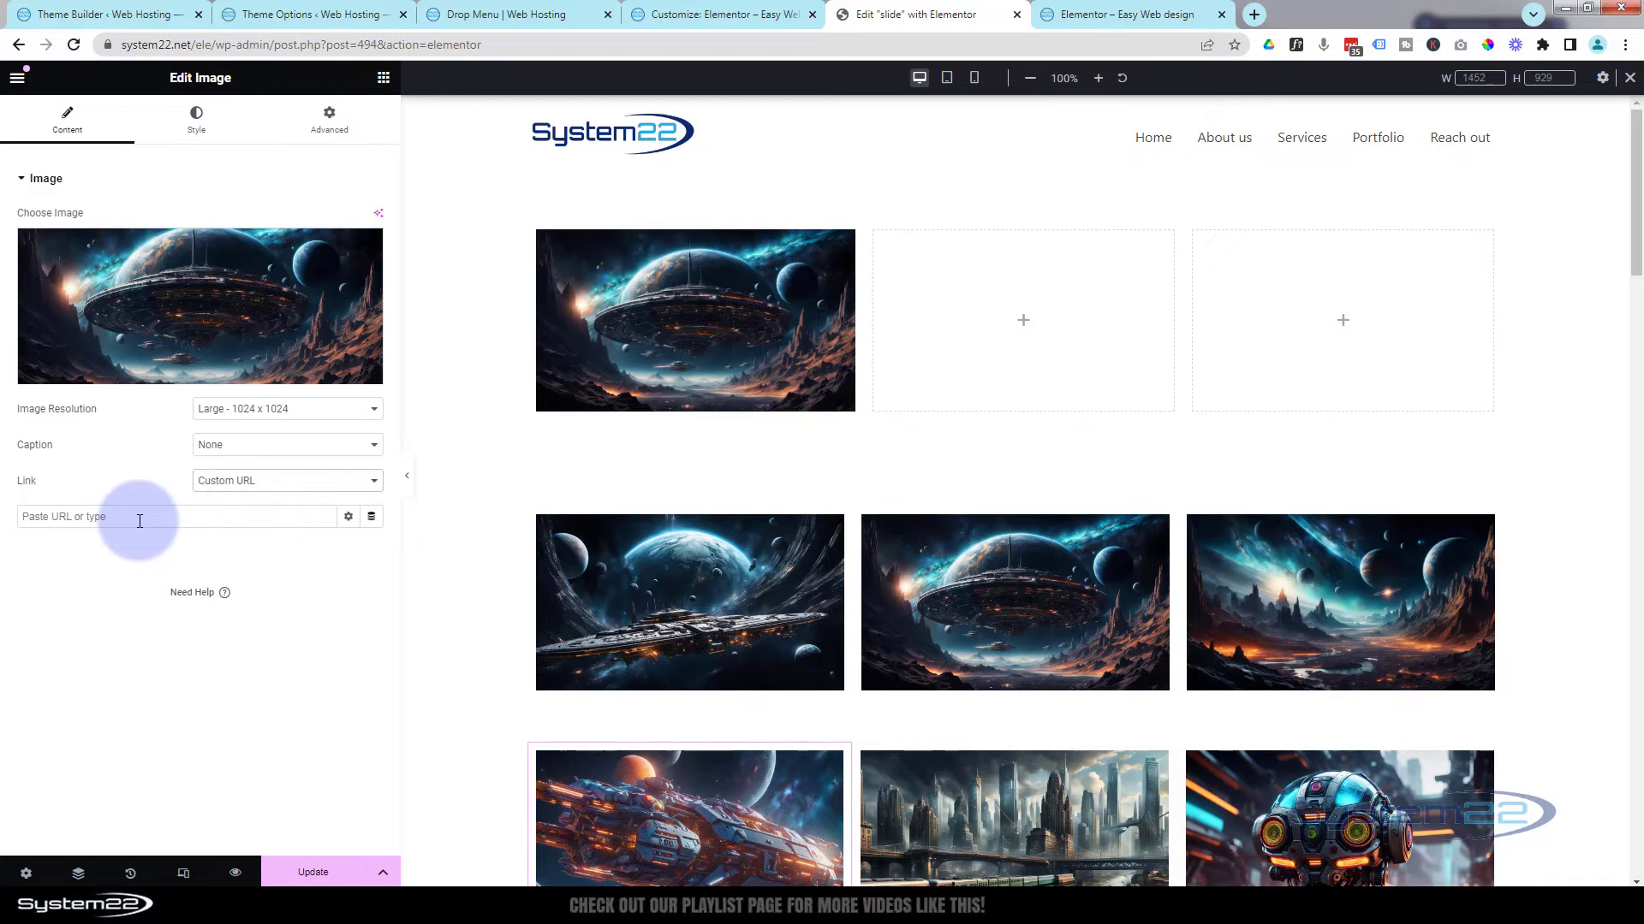
{"action": "left_click", "coordinate": [271, 482]}
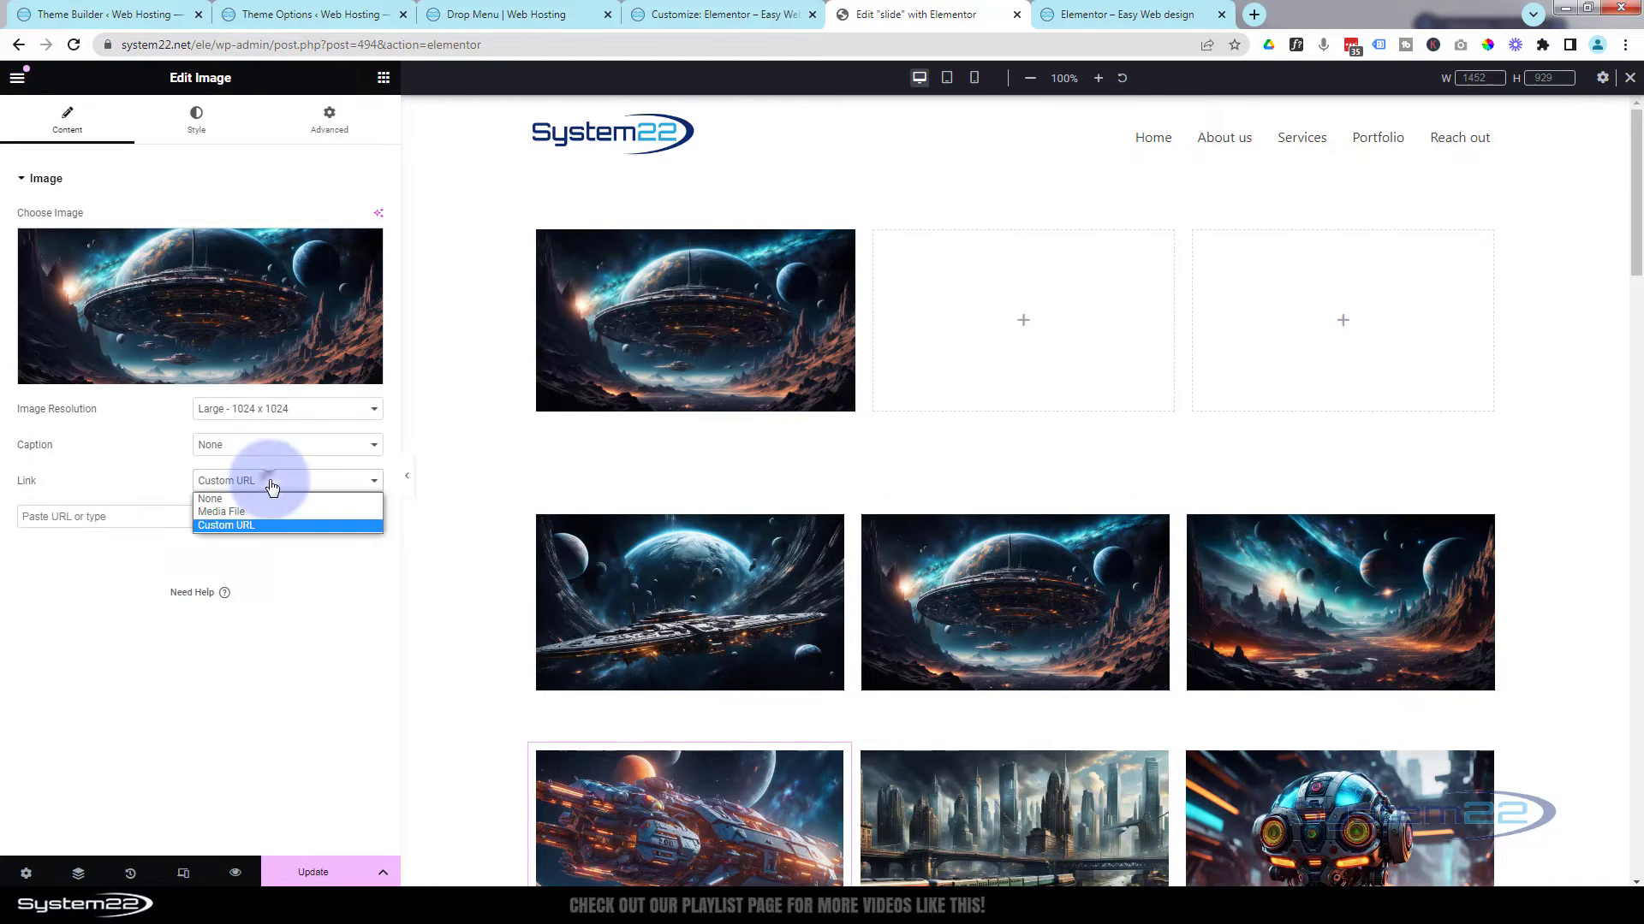
{"action": "left_click", "coordinate": [233, 512]}
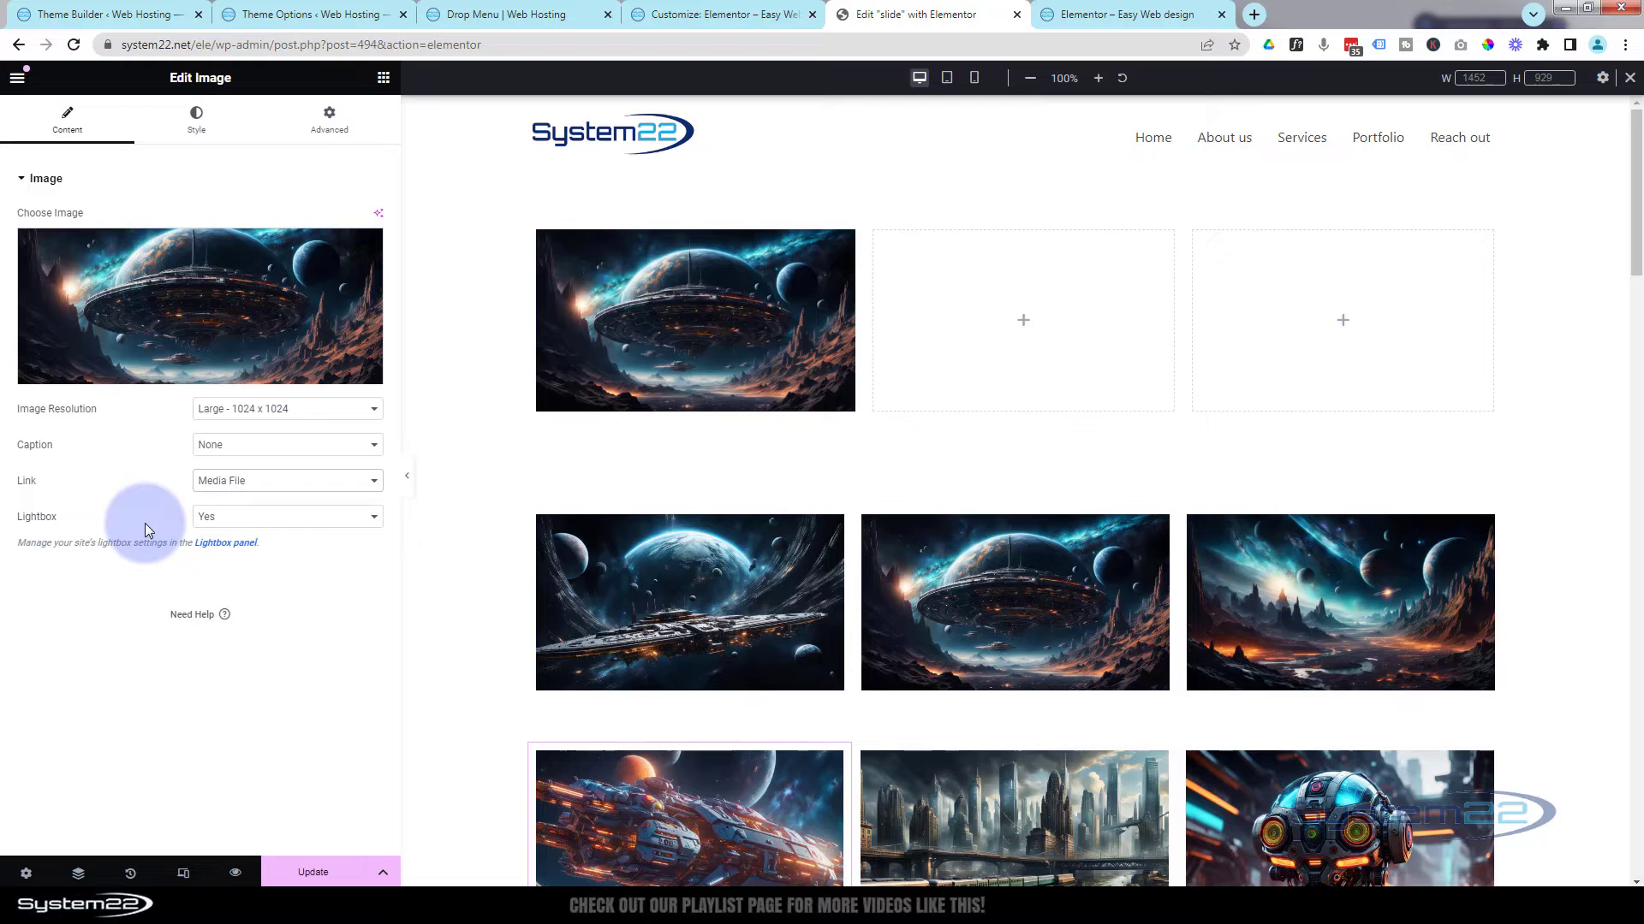
{"action": "left_click", "coordinate": [663, 374]}
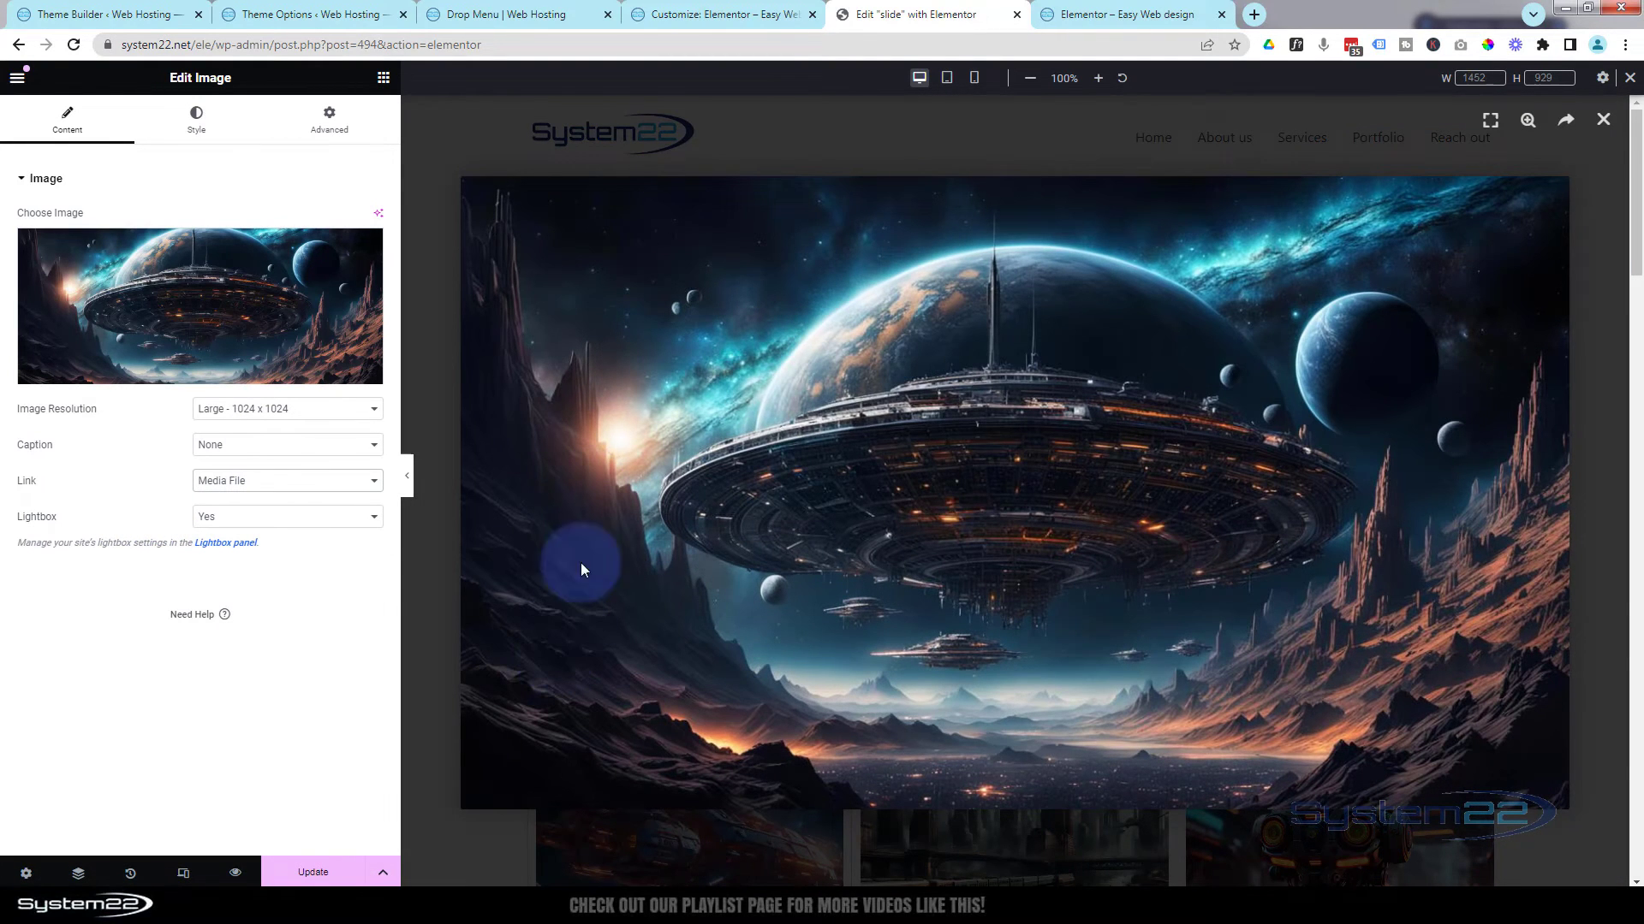
{"action": "left_click", "coordinate": [830, 147]}
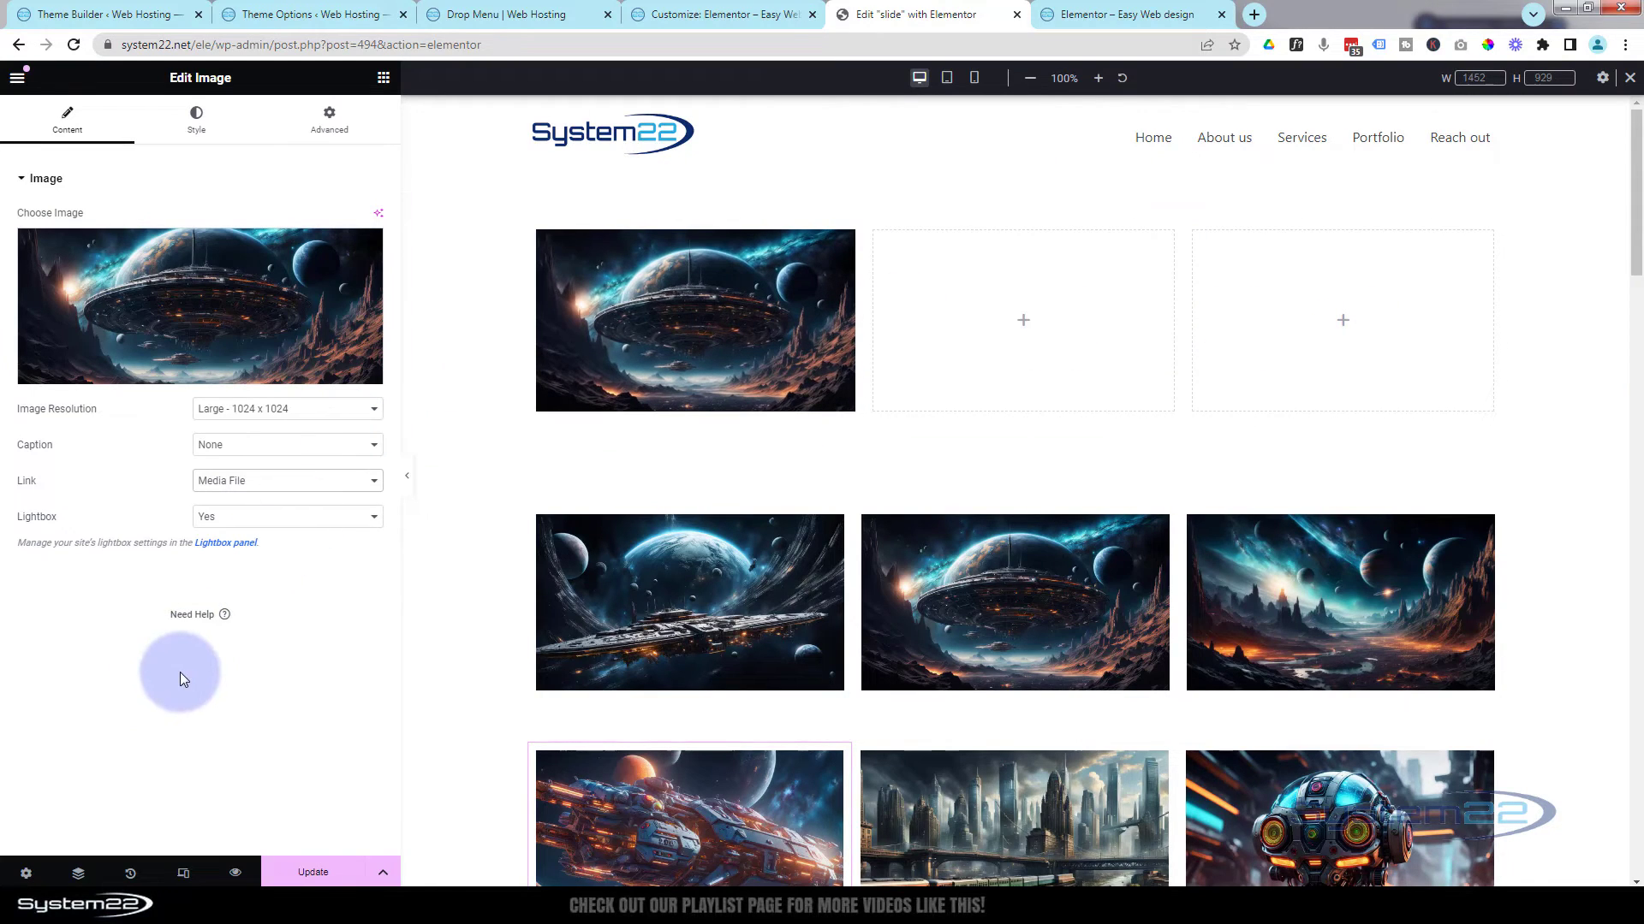
Using the Navigator, copy the first image and paste it into the empty second and third columns.
{"action": "left_click", "coordinate": [80, 875]}
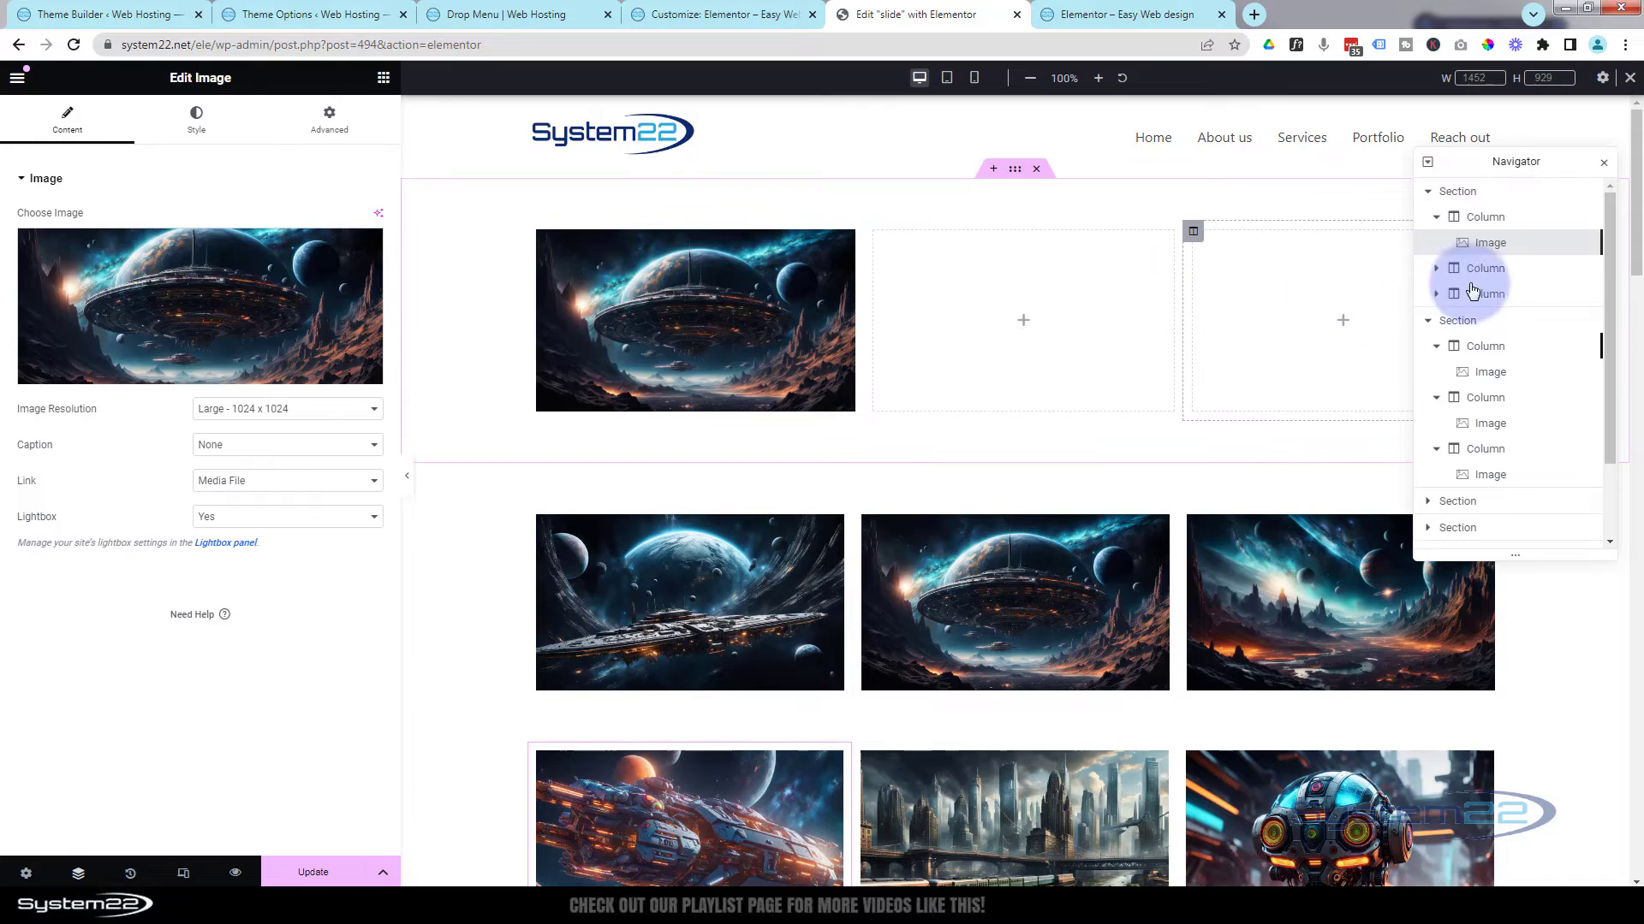
{"action": "right_click", "coordinate": [1480, 247]}
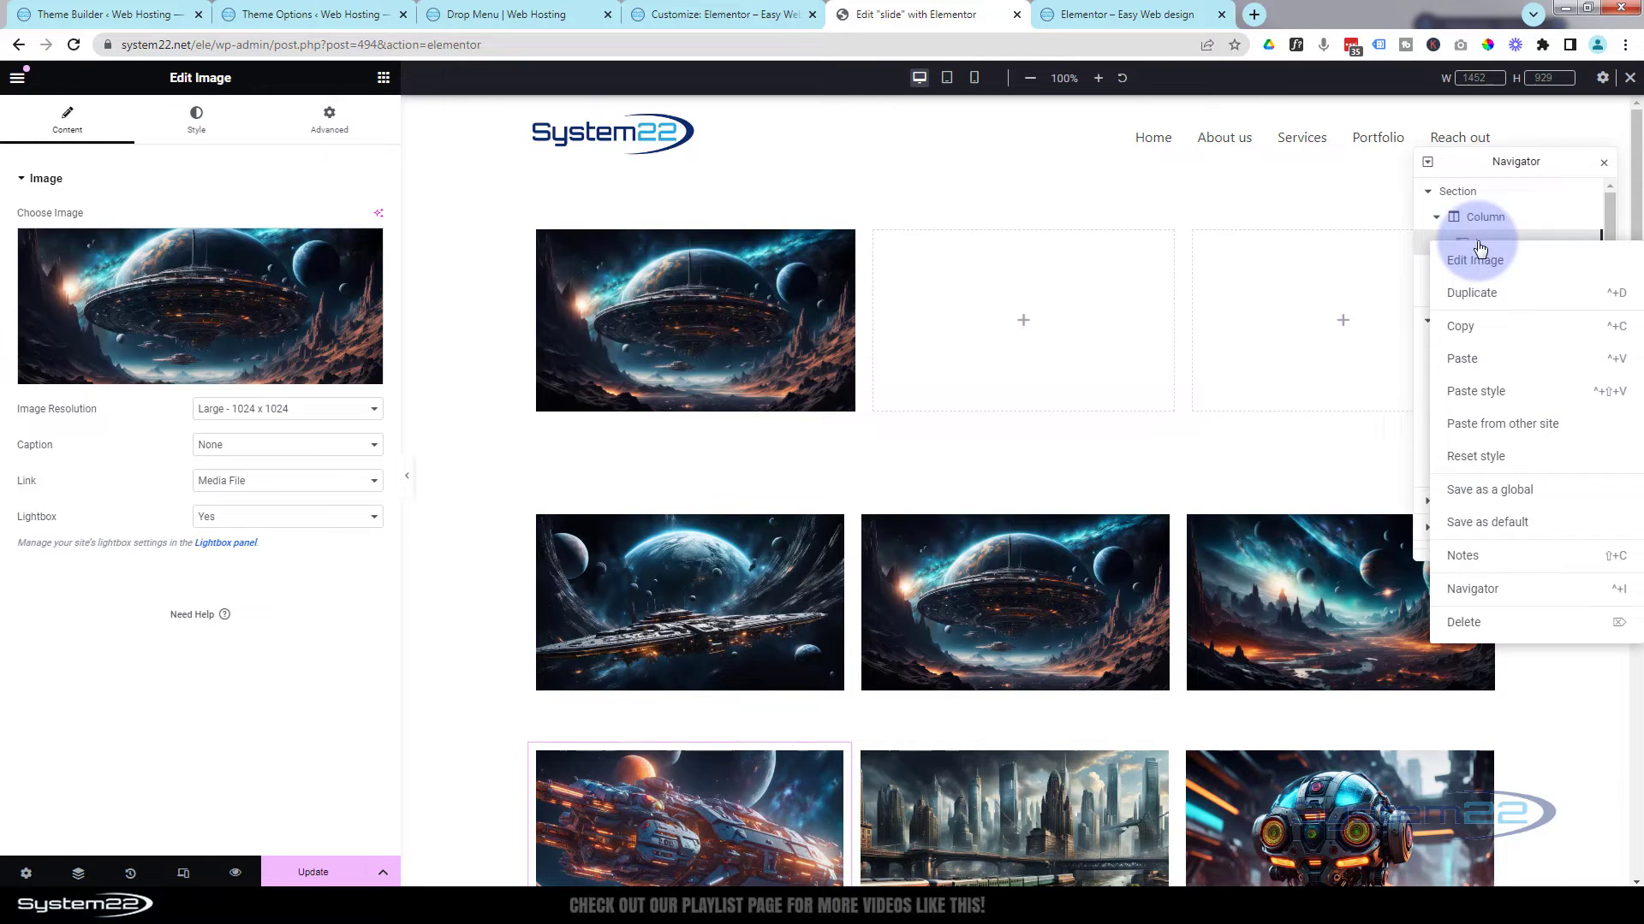
{"action": "left_click", "coordinate": [1464, 325]}
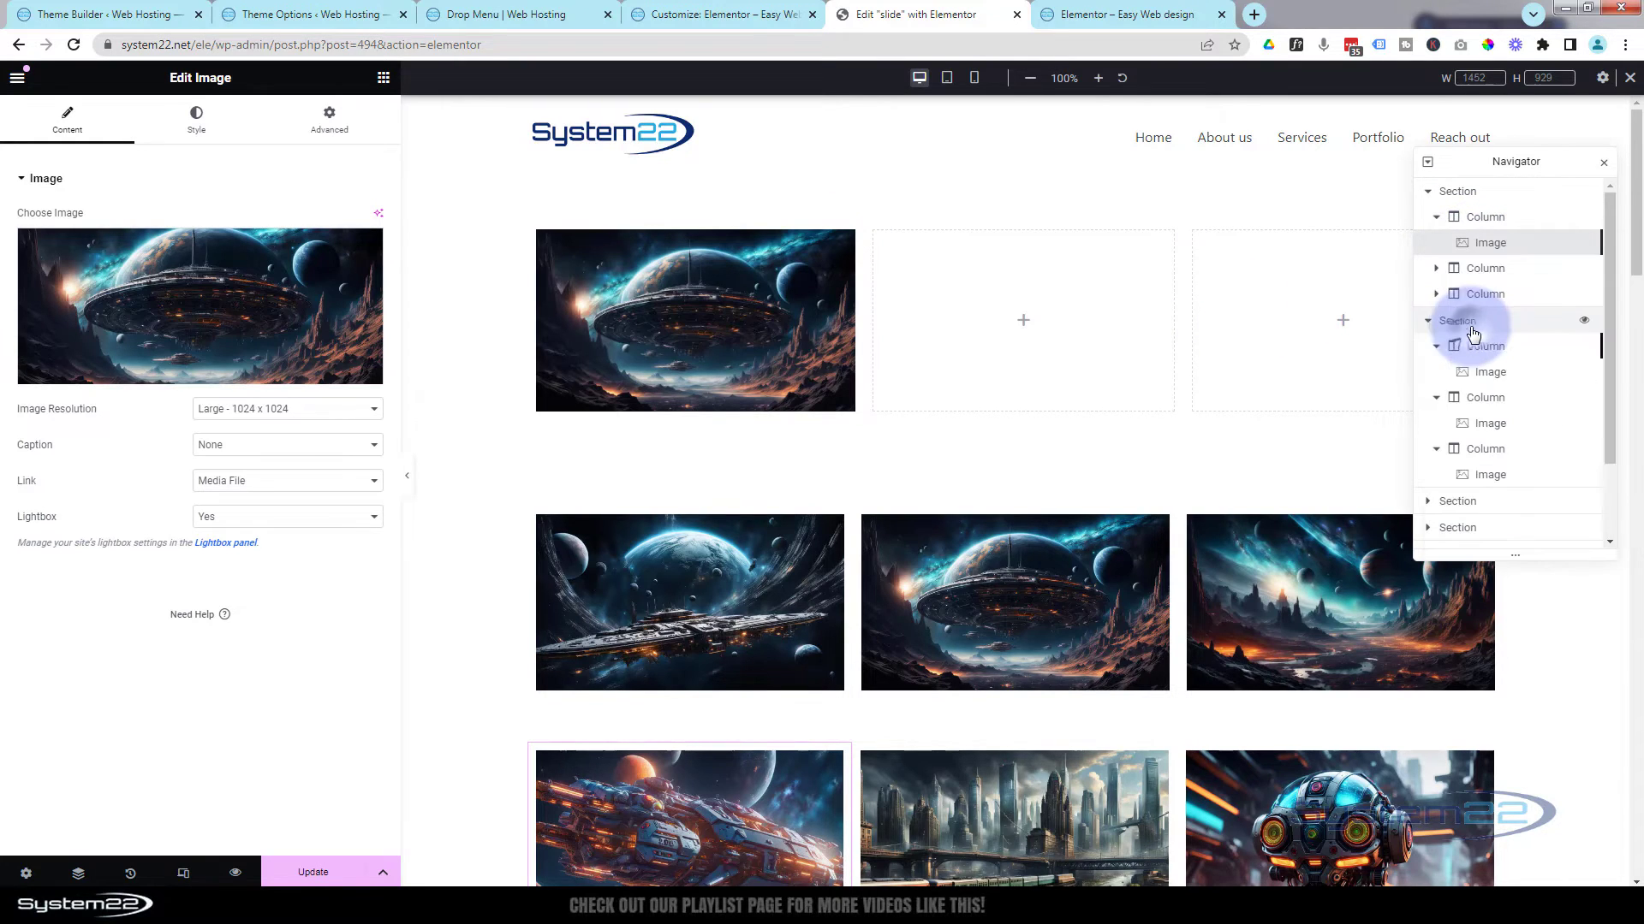
{"action": "left_click", "coordinate": [1484, 271]}
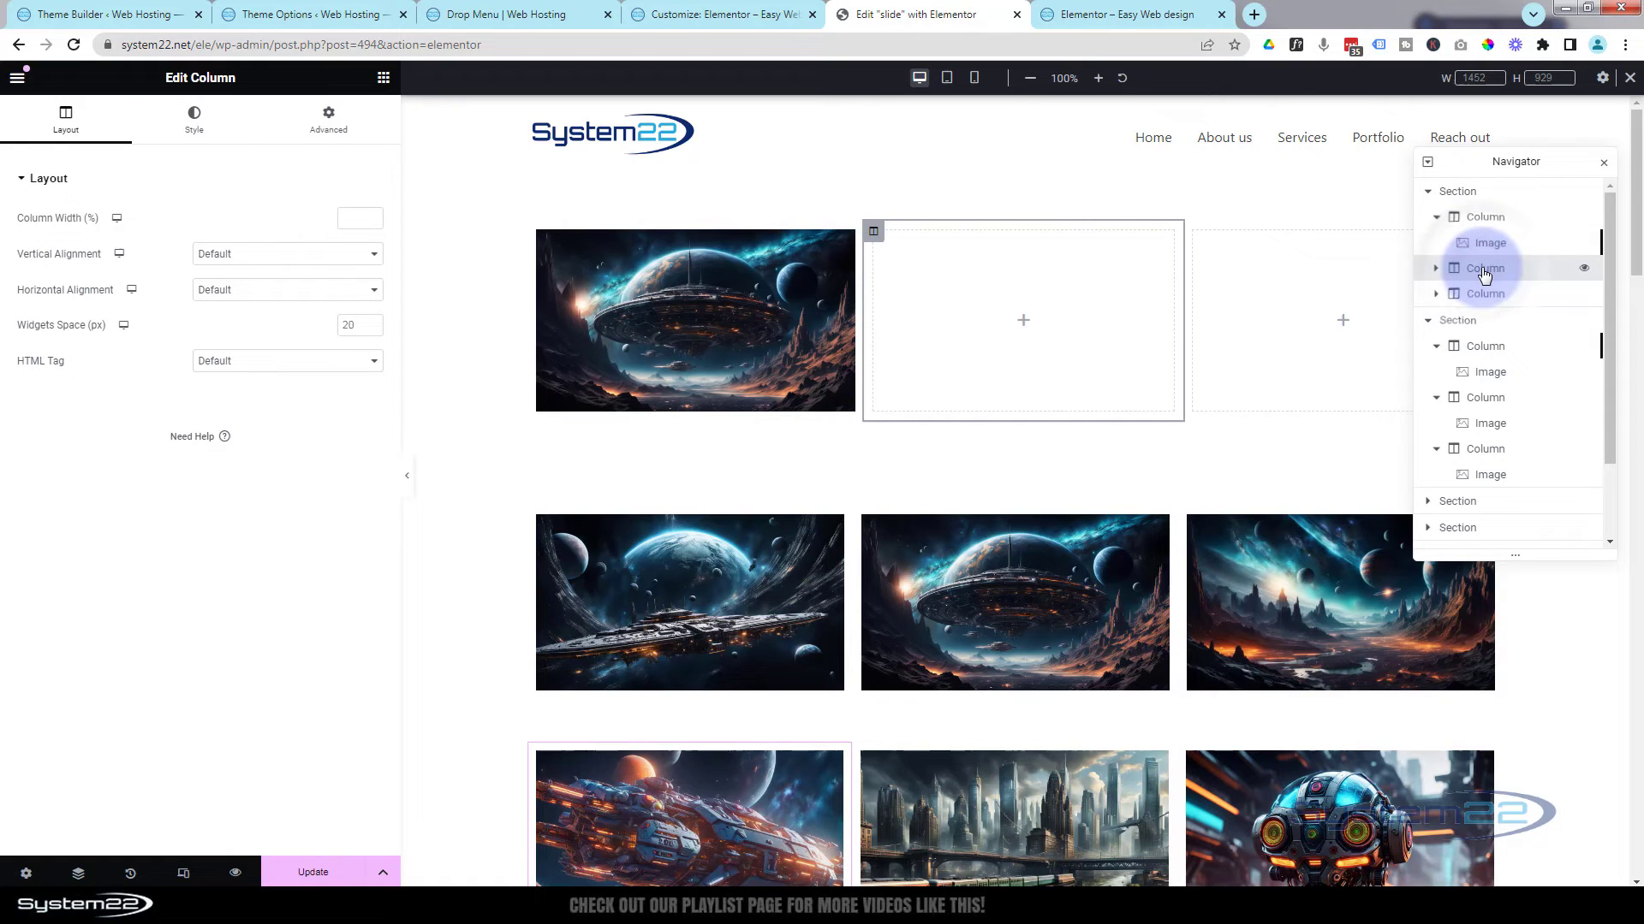
{"action": "right_click", "coordinate": [1485, 271]}
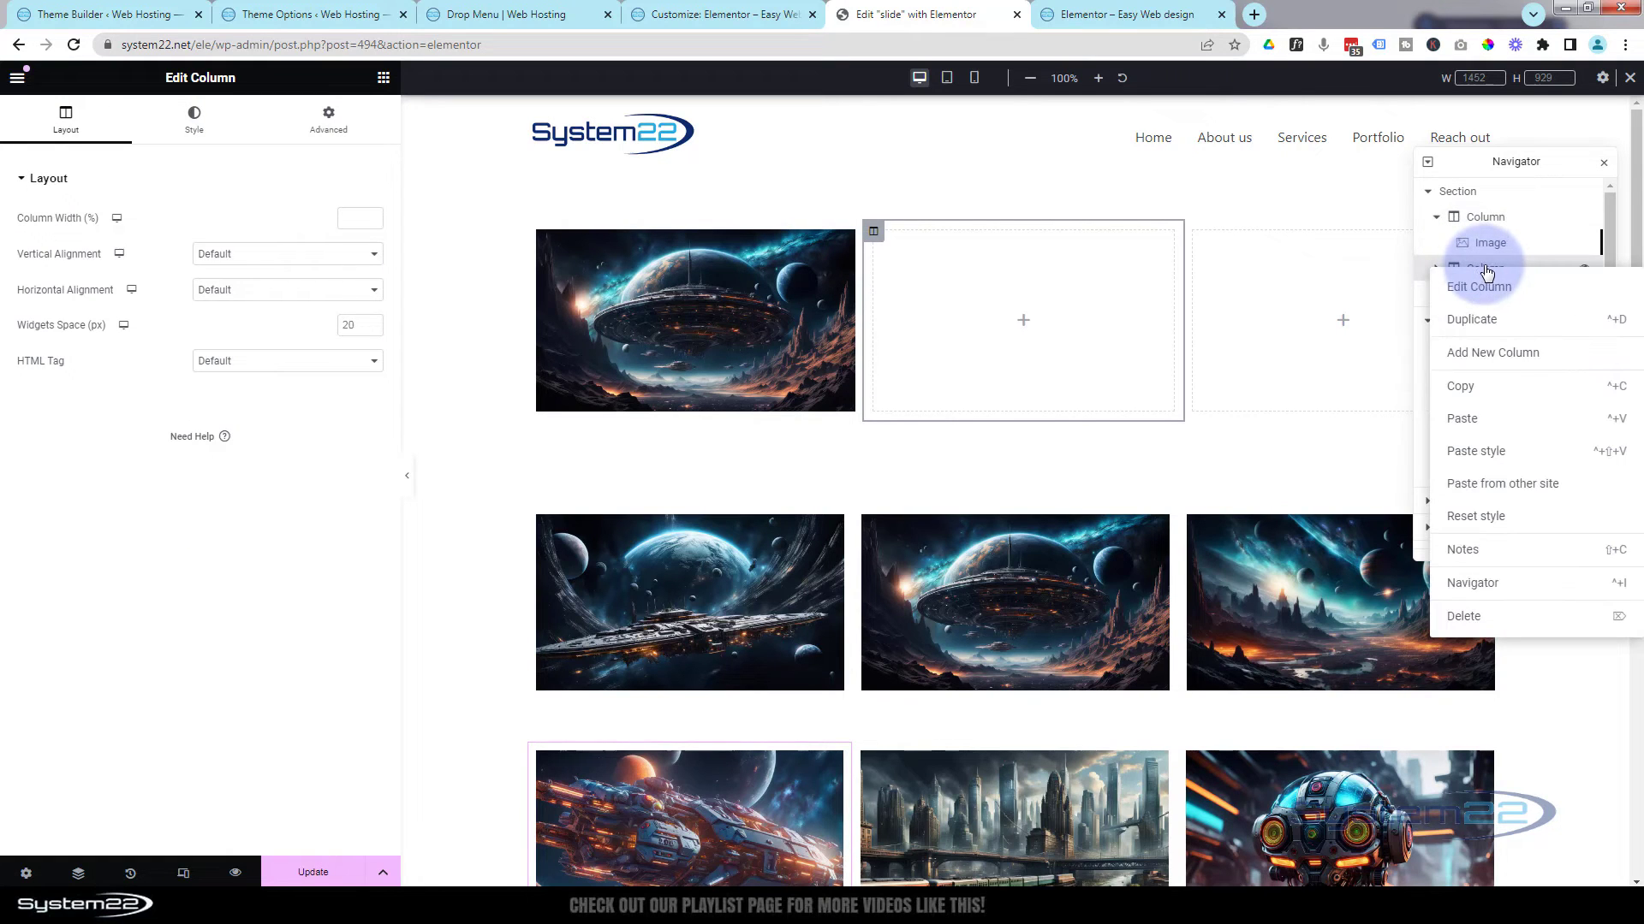
{"action": "left_click", "coordinate": [1483, 419]}
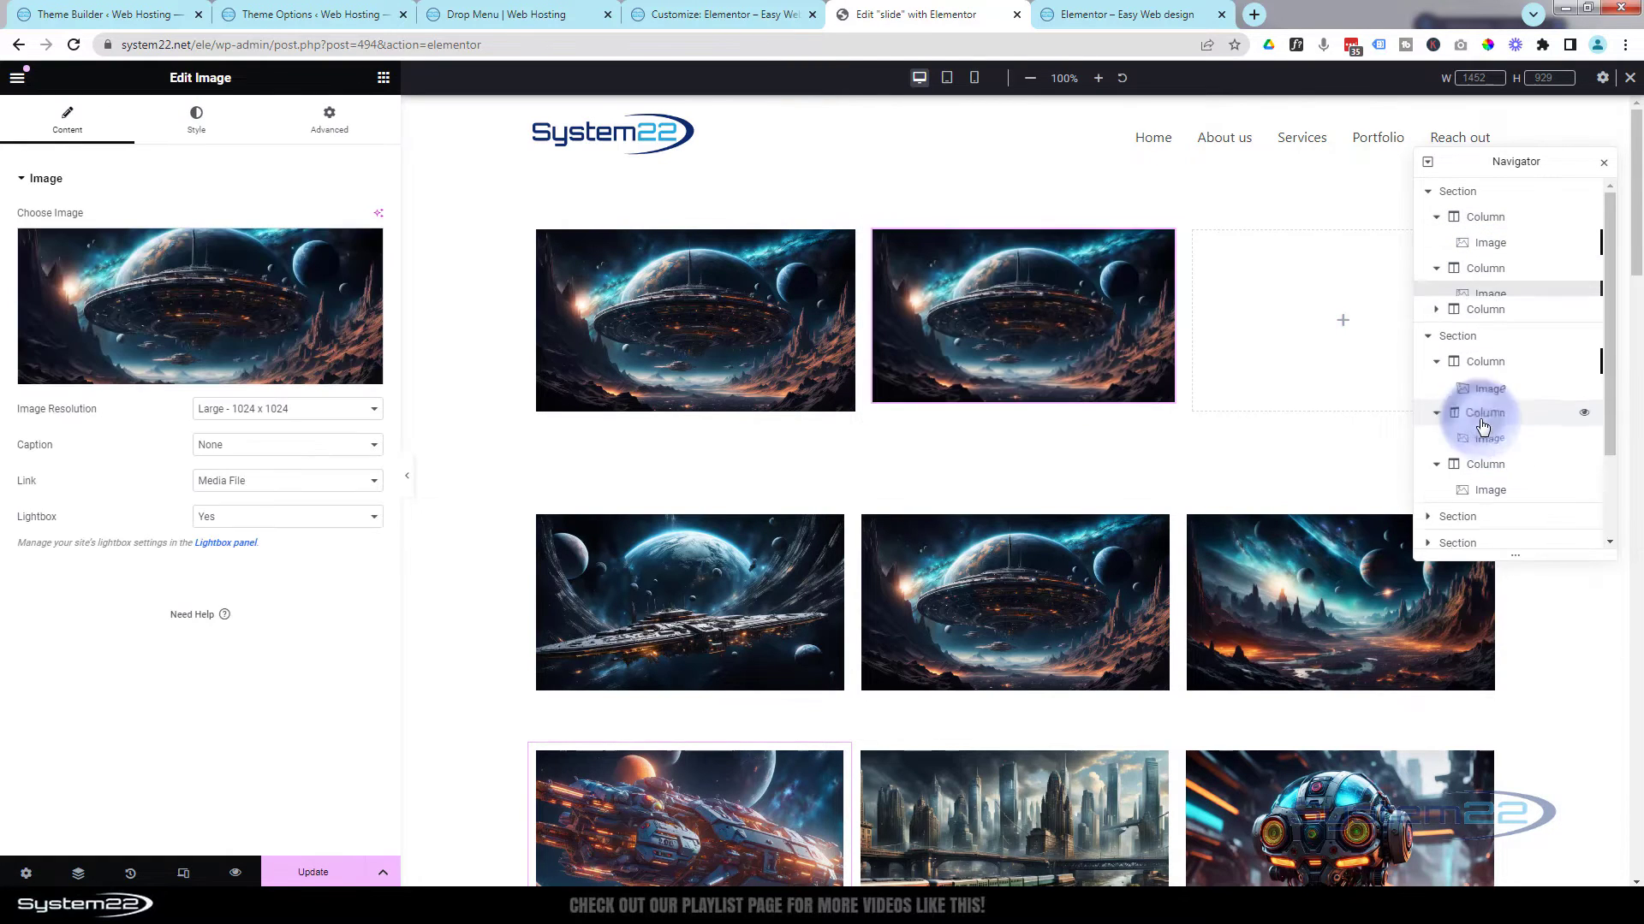
{"action": "left_click", "coordinate": [1491, 320]}
{"action": "right_click", "coordinate": [1491, 320]}
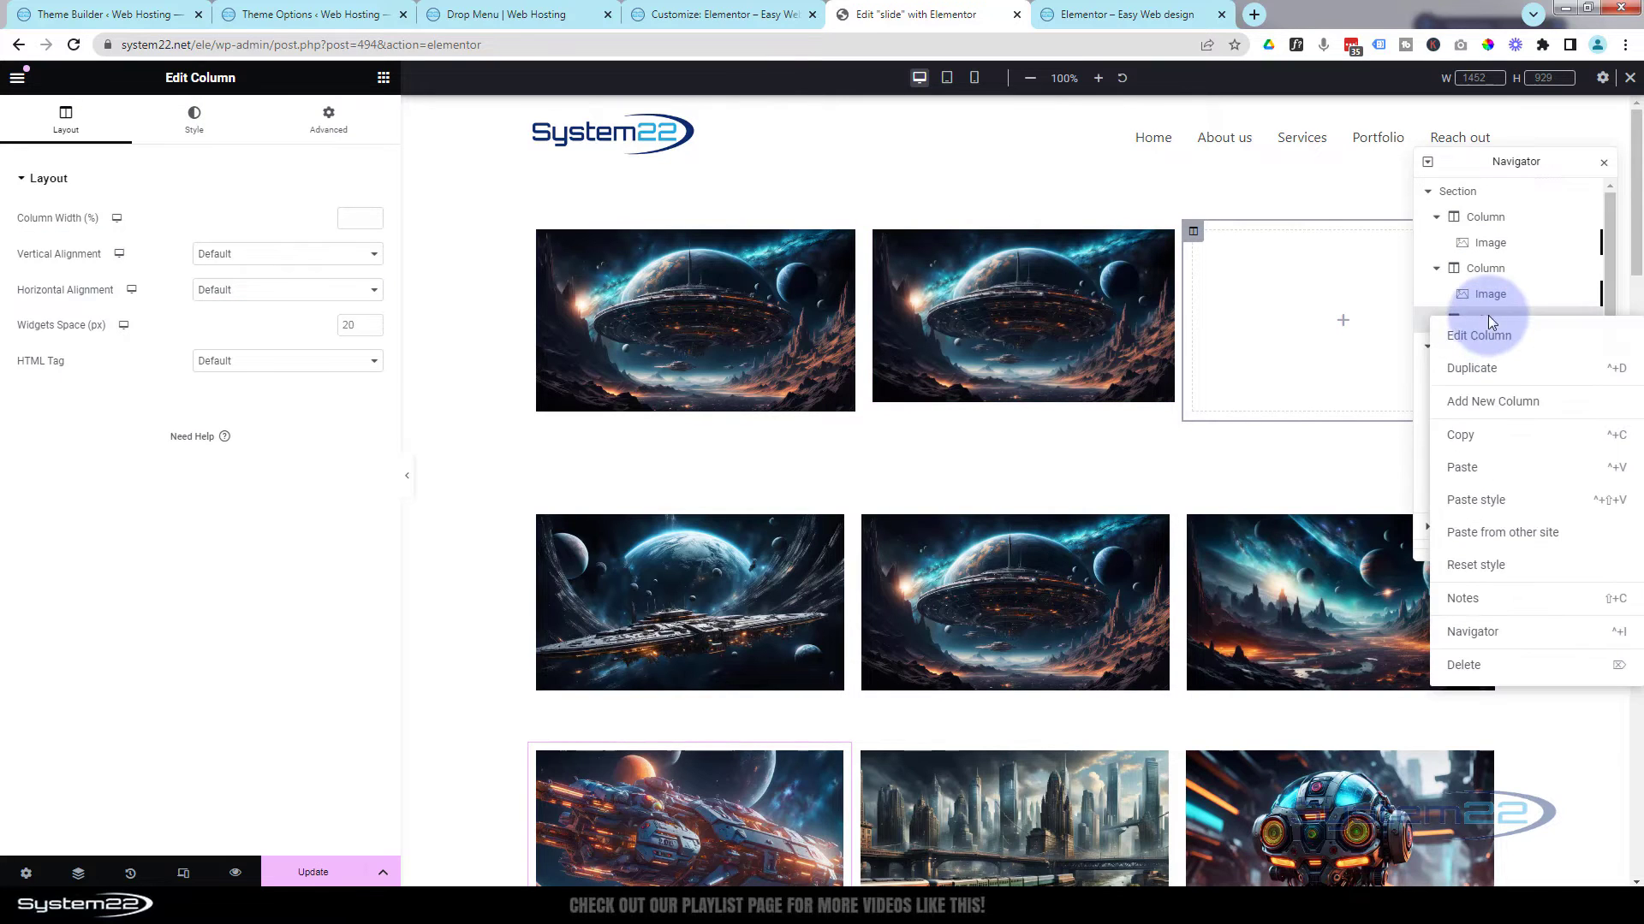
{"action": "left_click", "coordinate": [1464, 467]}
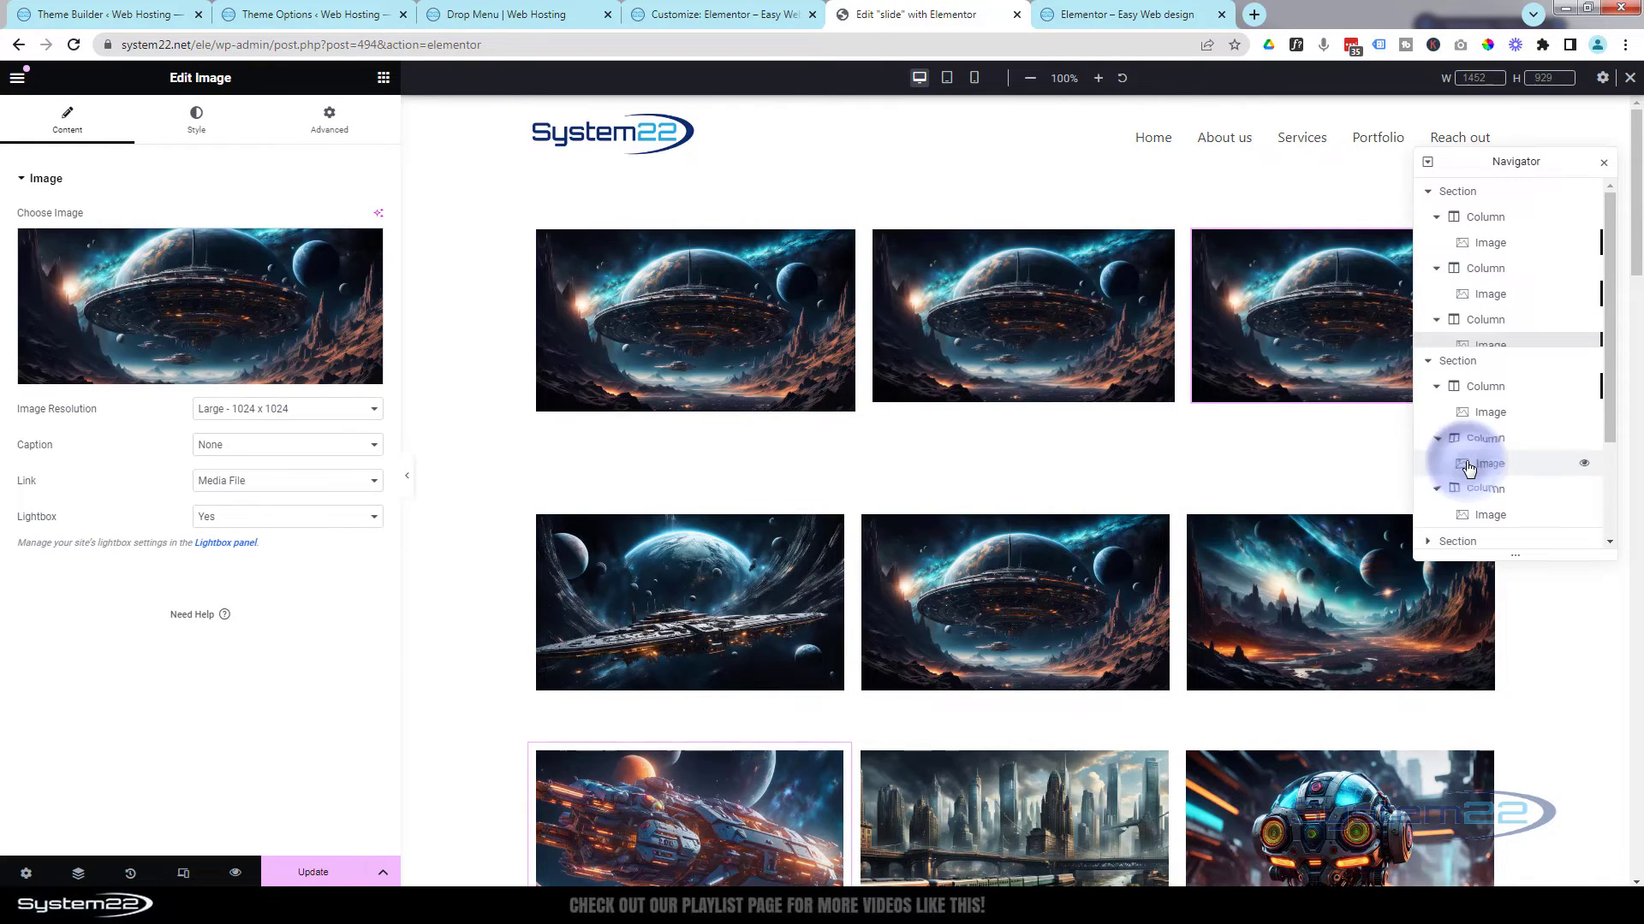
Replace the pasted images with the space landscape and the second spaceship picture from the Media Library.
{"action": "left_click", "coordinate": [1130, 387]}
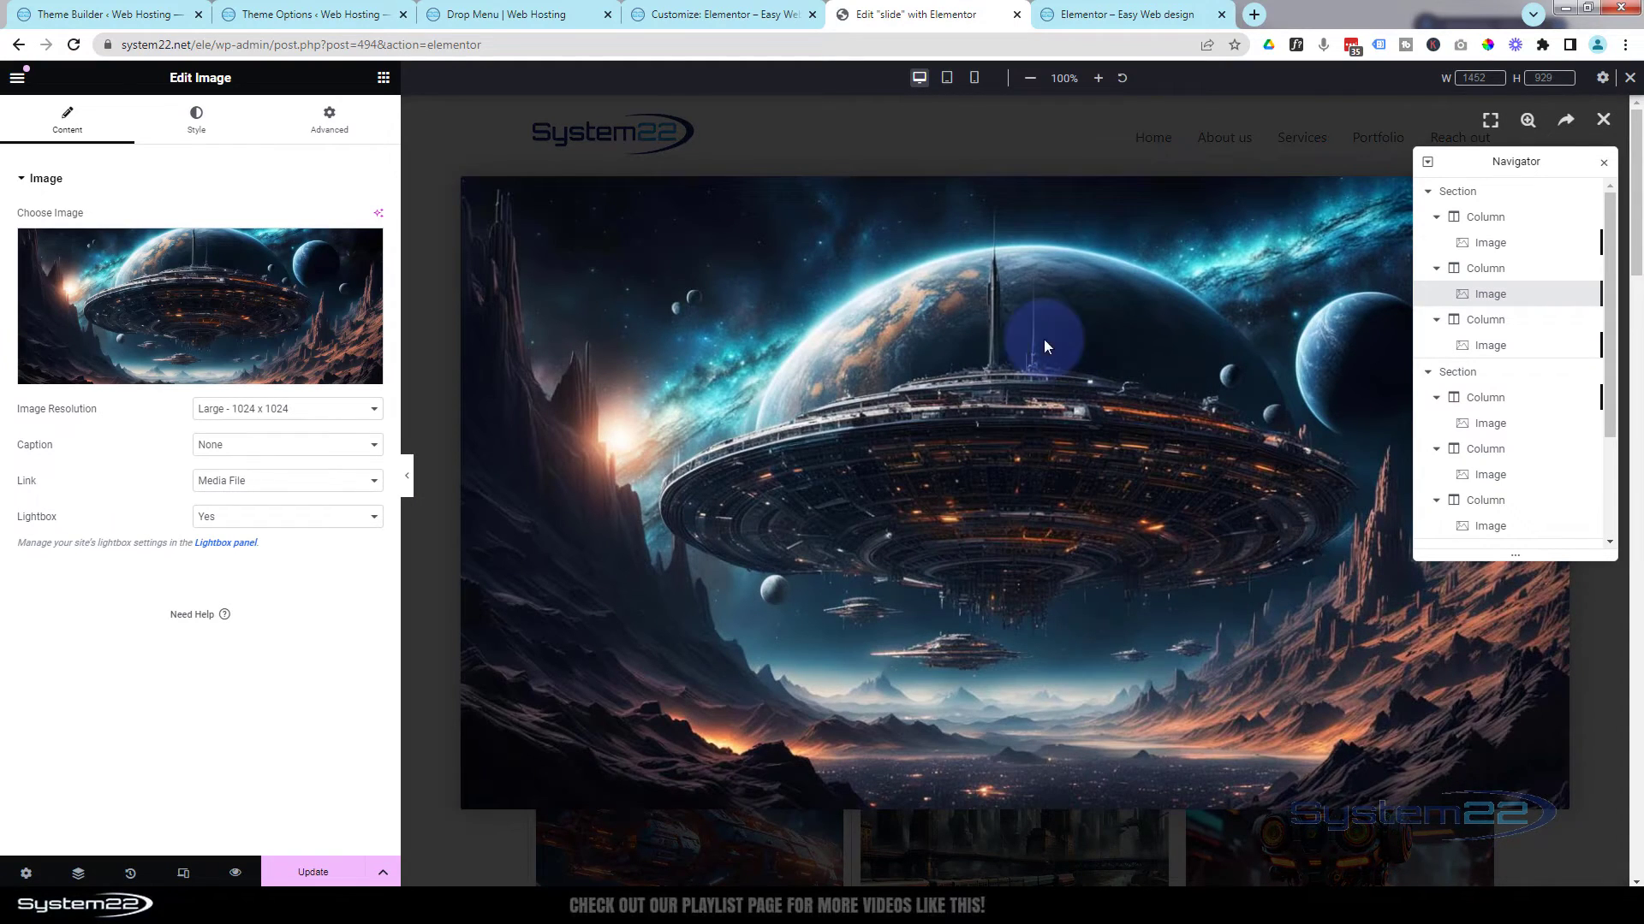
{"action": "left_click", "coordinate": [230, 304]}
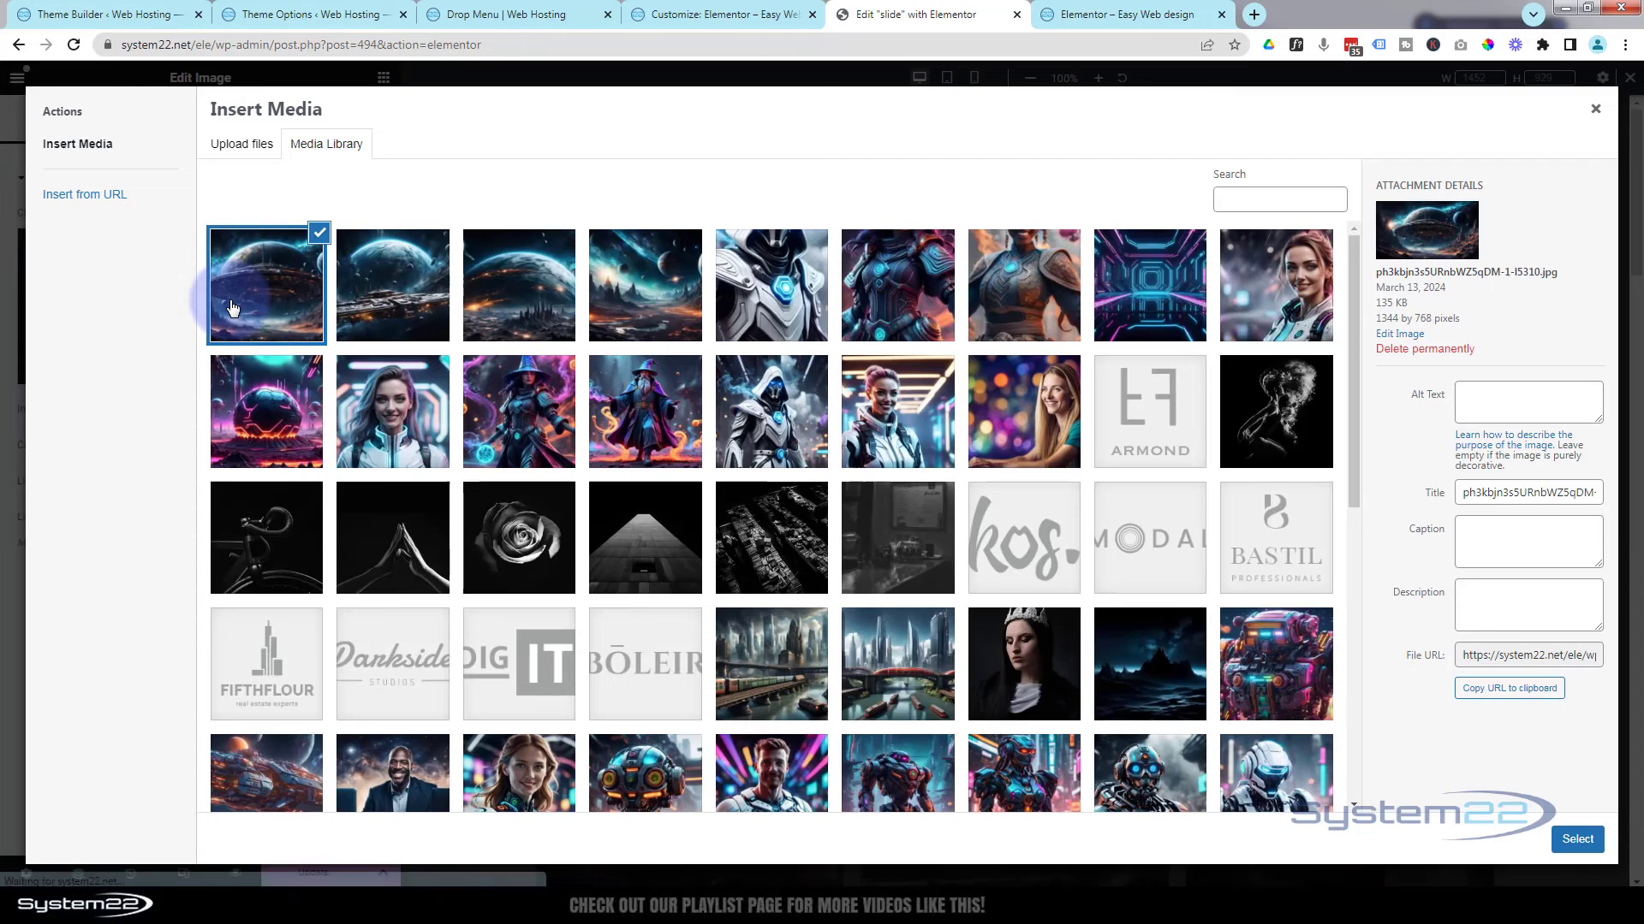
{"action": "left_click", "coordinate": [646, 287]}
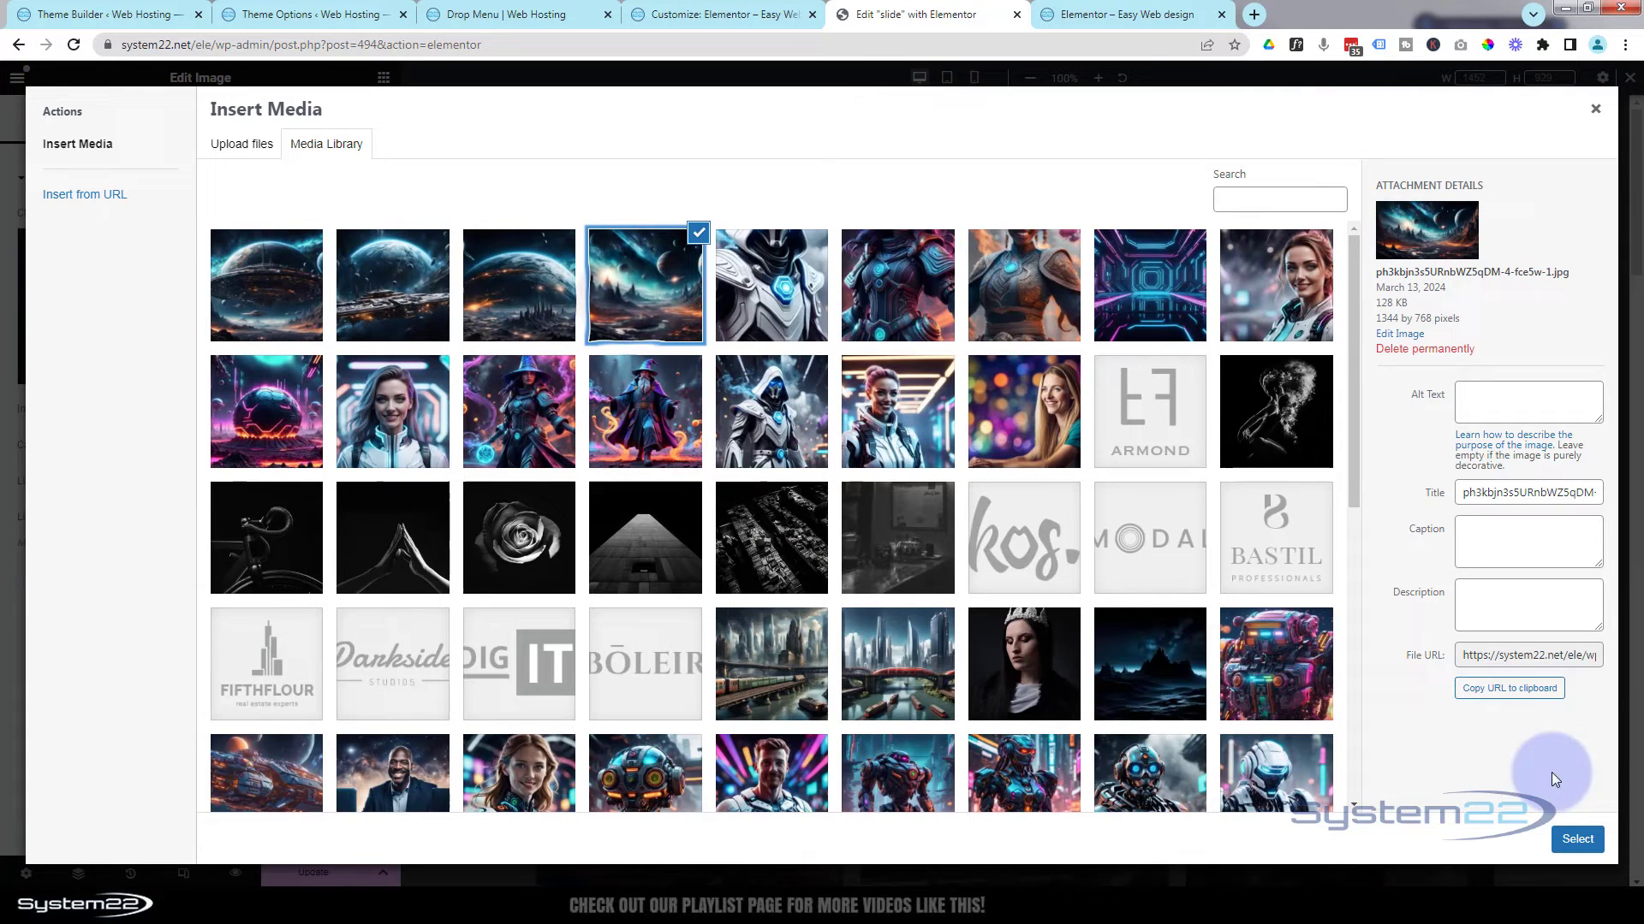
{"action": "left_click", "coordinate": [1577, 839]}
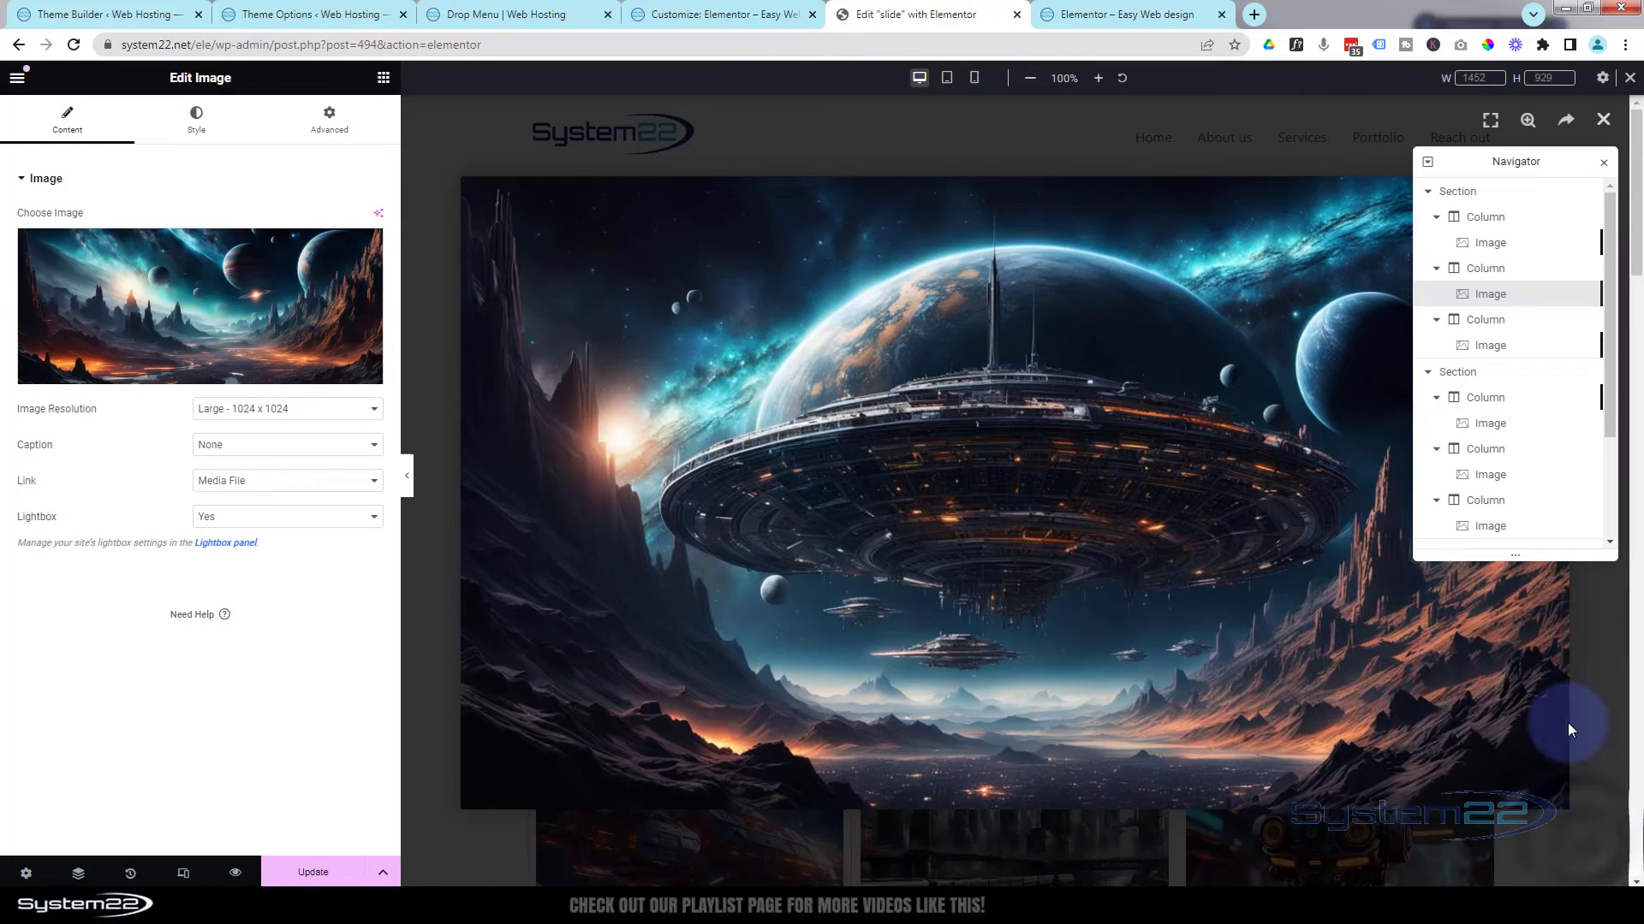
{"action": "left_click", "coordinate": [1492, 347]}
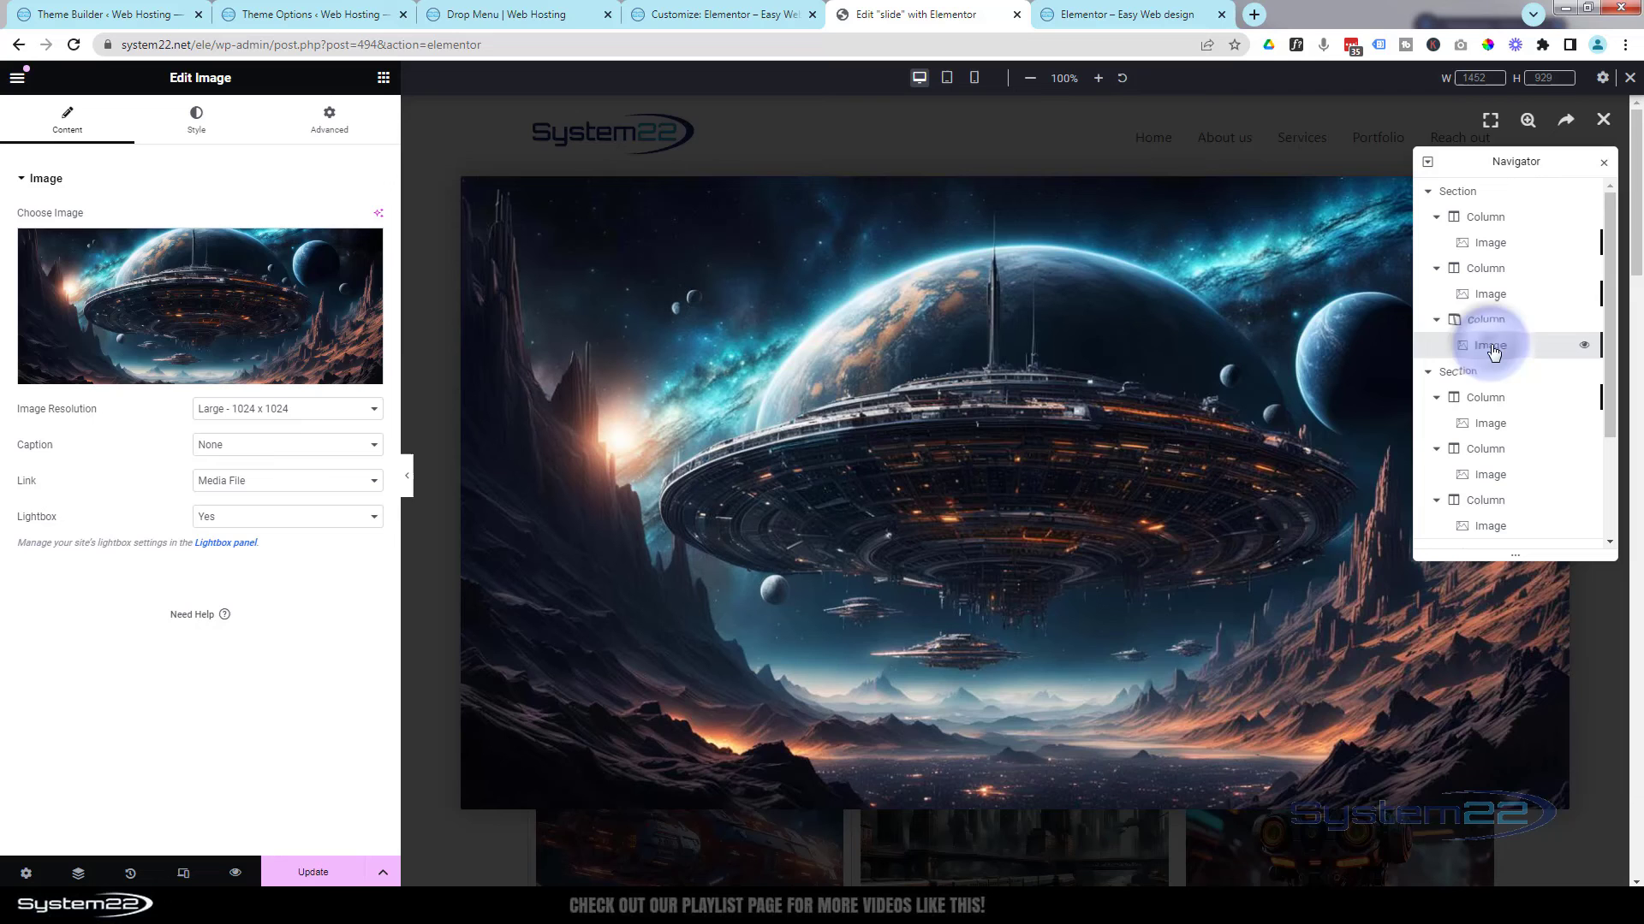
{"action": "left_click", "coordinate": [188, 300]}
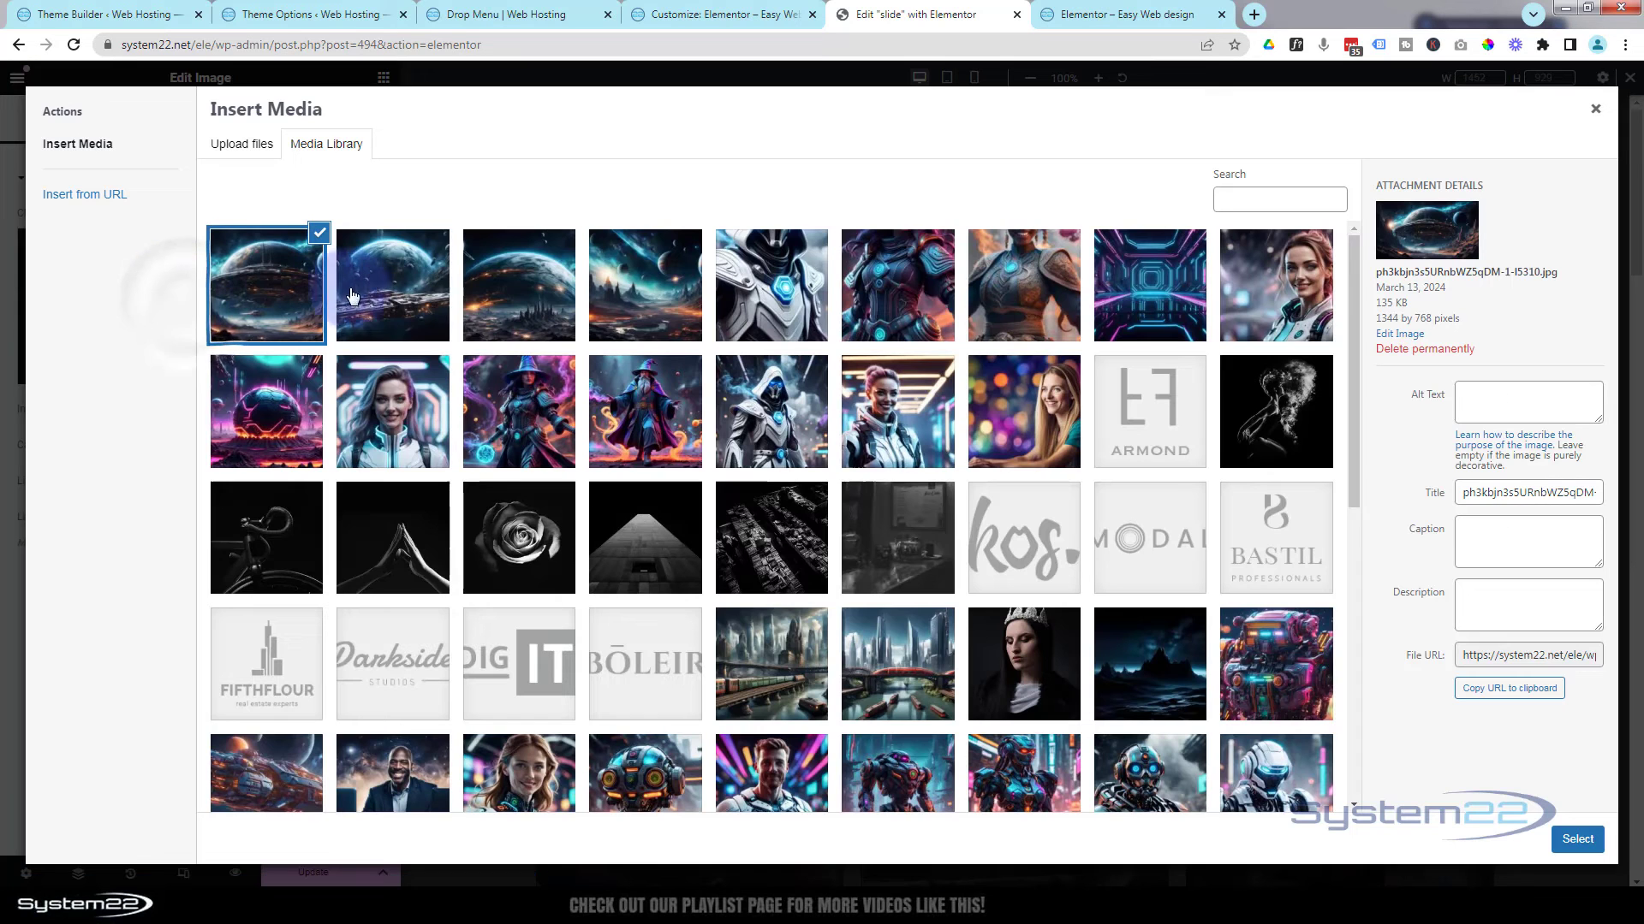
{"action": "left_click", "coordinate": [351, 296]}
{"action": "left_click", "coordinate": [1599, 847]}
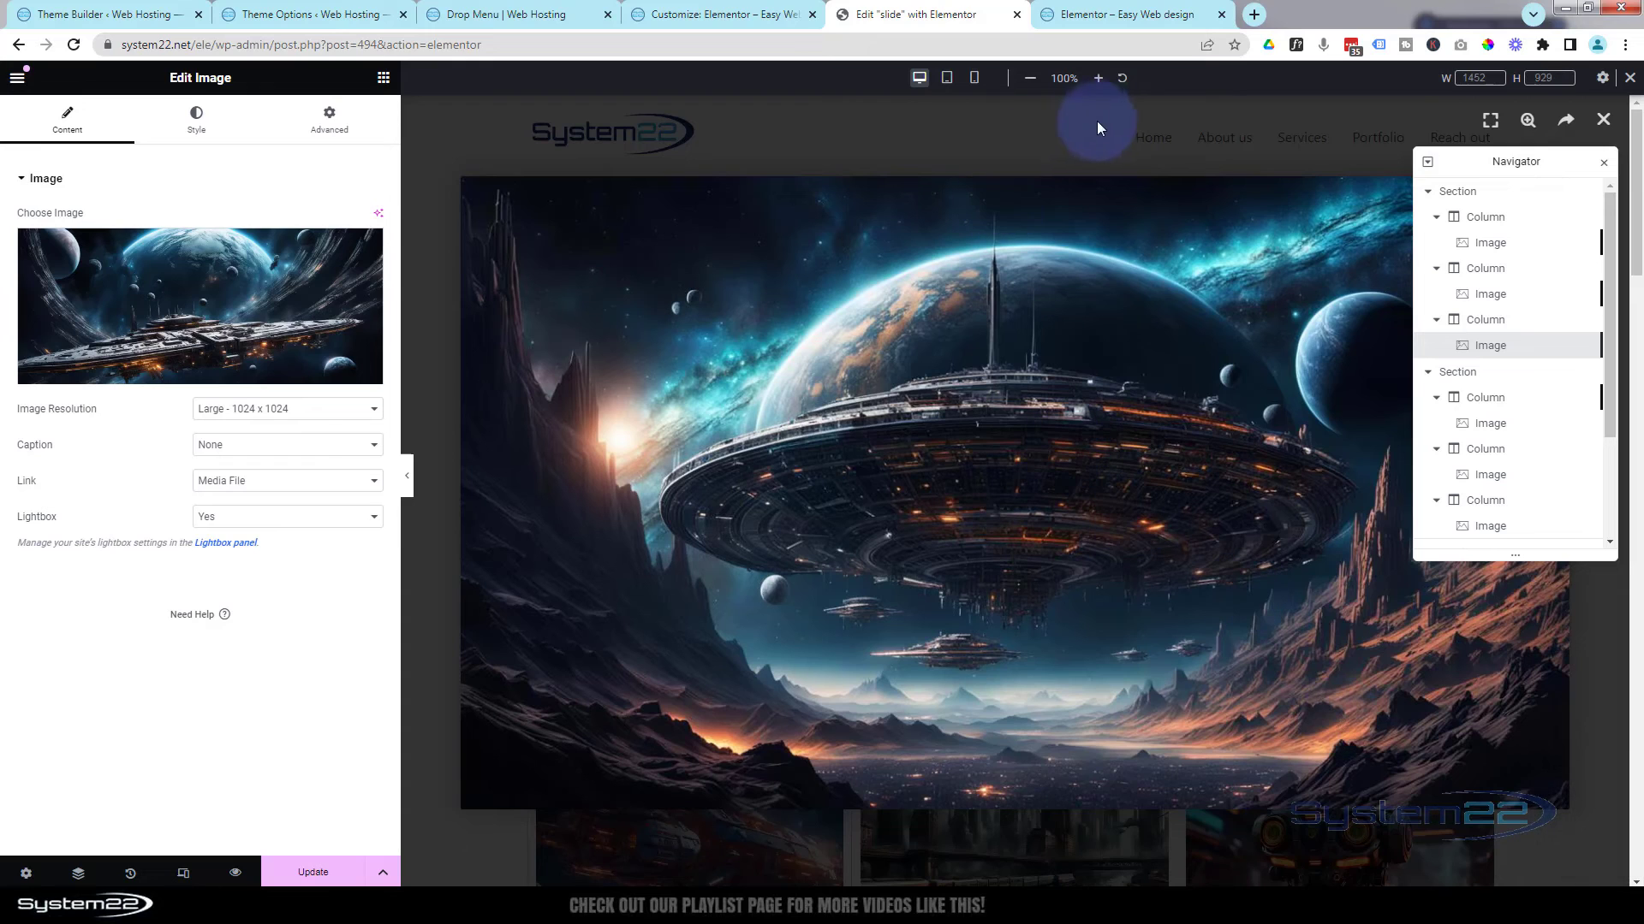
Enter imcol in the CSS Classes field of both the second and third top-row columns.
{"action": "left_click", "coordinate": [1058, 148]}
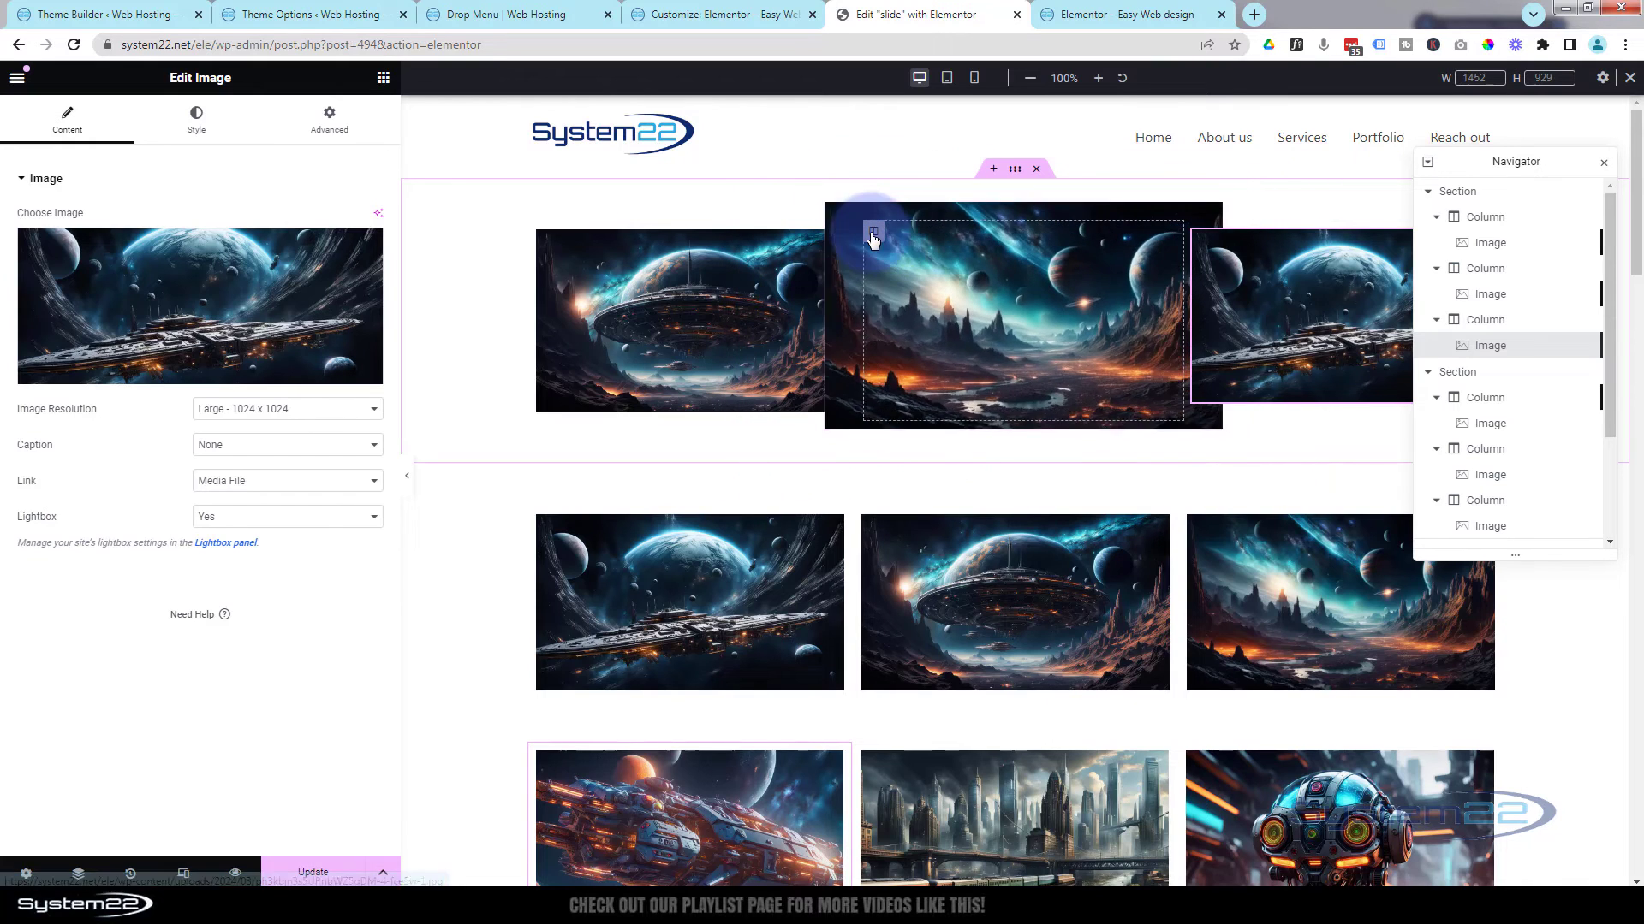
{"action": "left_click", "coordinate": [874, 235]}
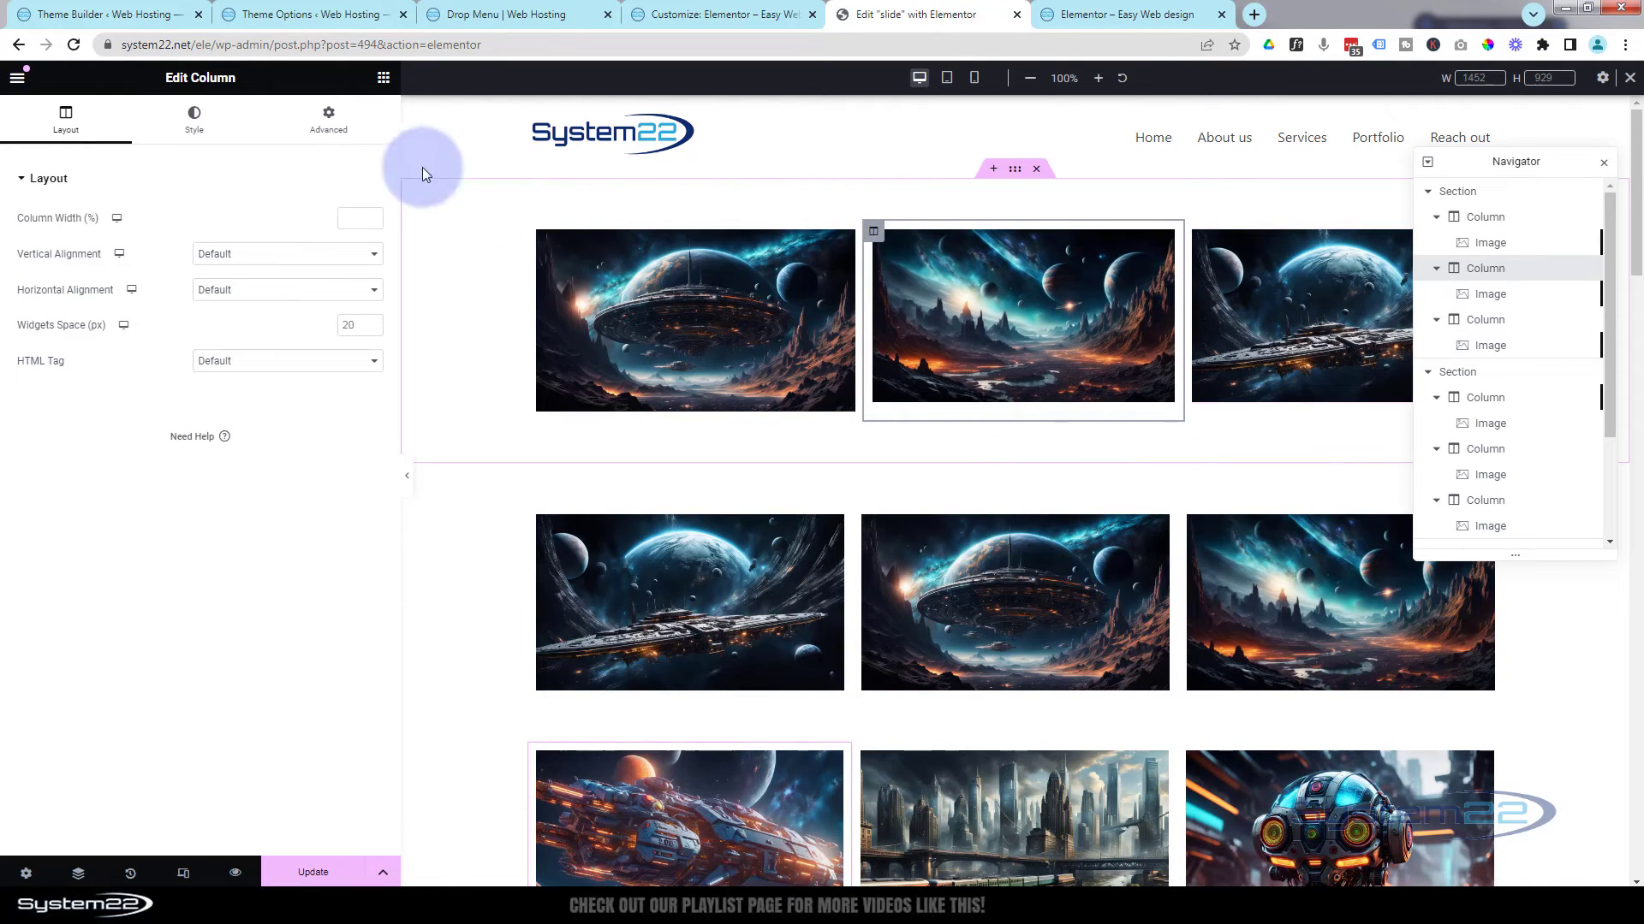
{"action": "left_click", "coordinate": [320, 126]}
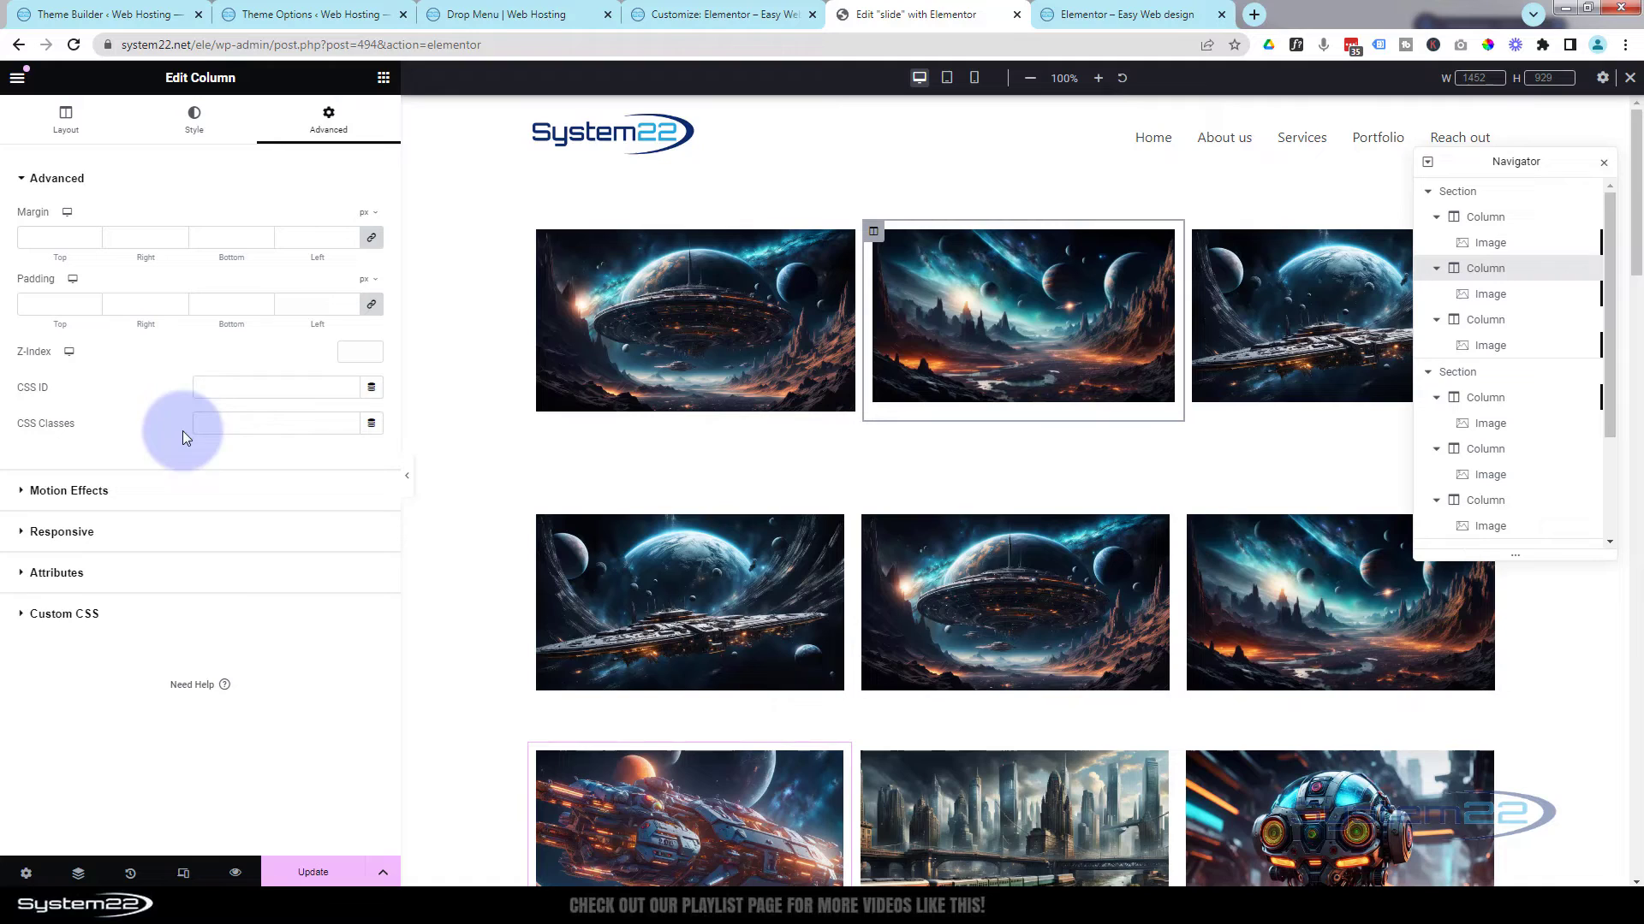
{"action": "left_click", "coordinate": [208, 421]}
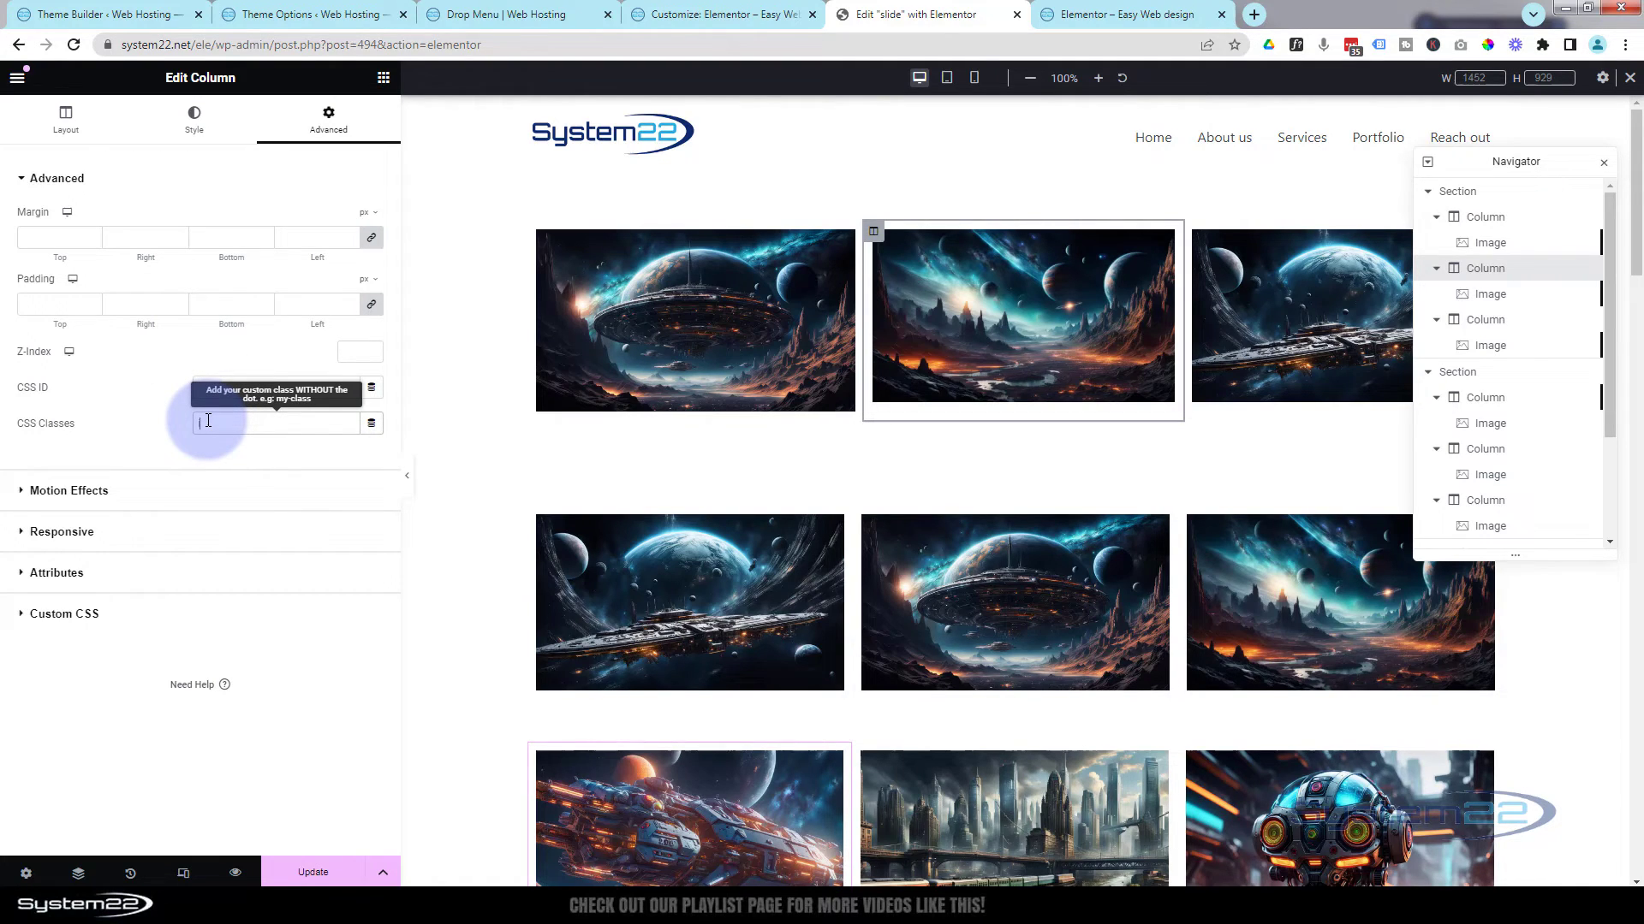
{"action": "type", "text": "imcol"}
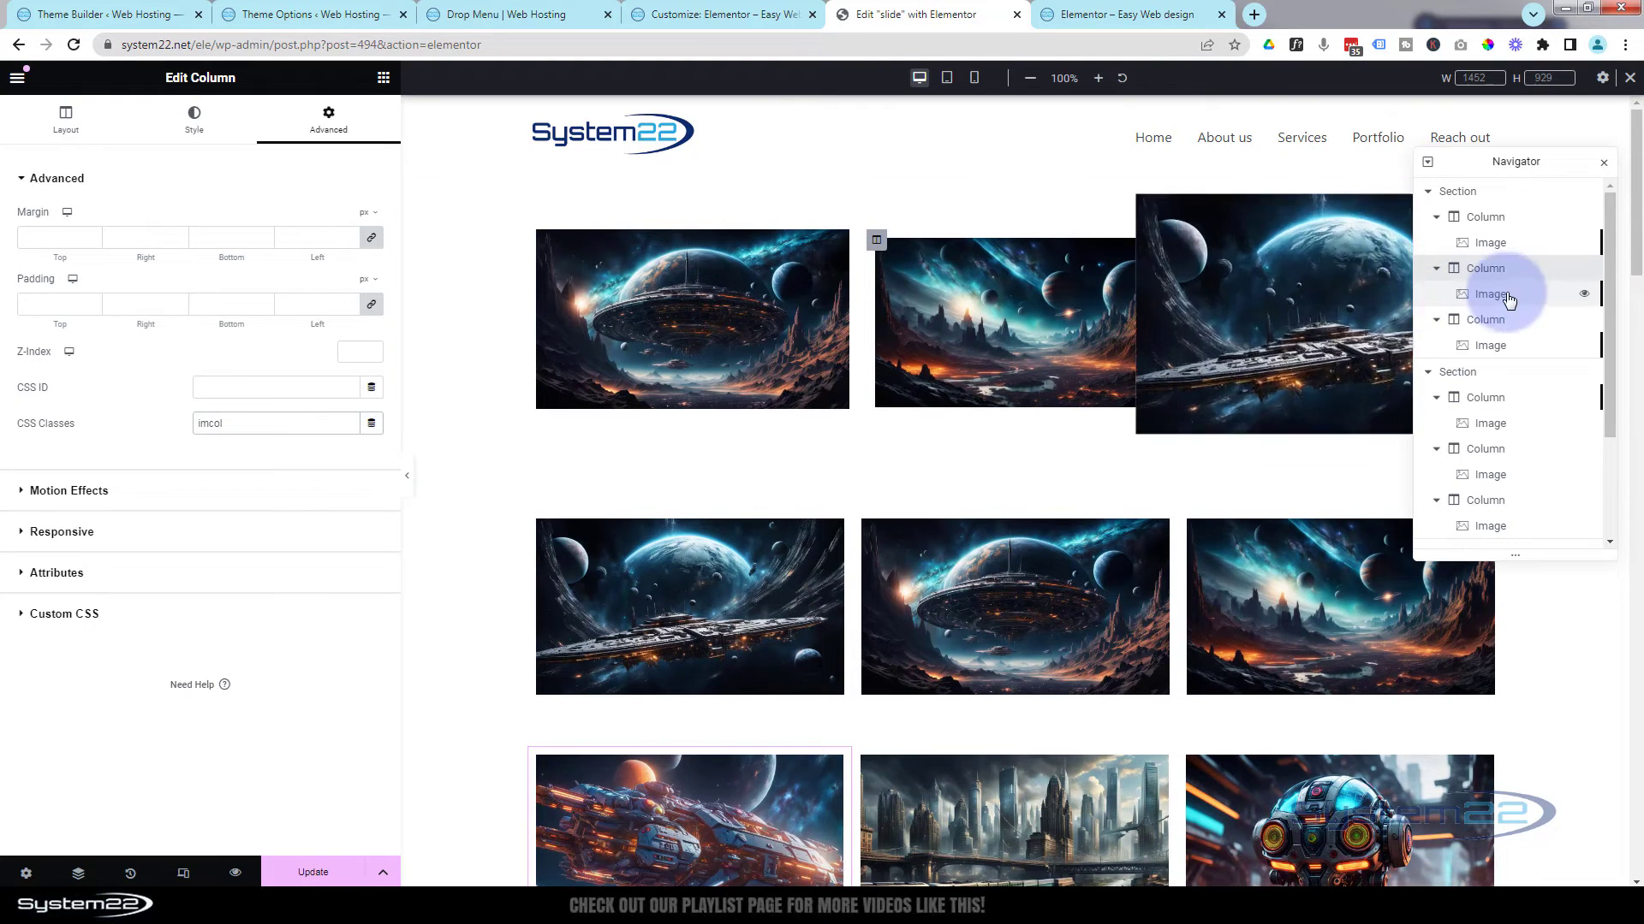
{"action": "left_click", "coordinate": [1494, 320]}
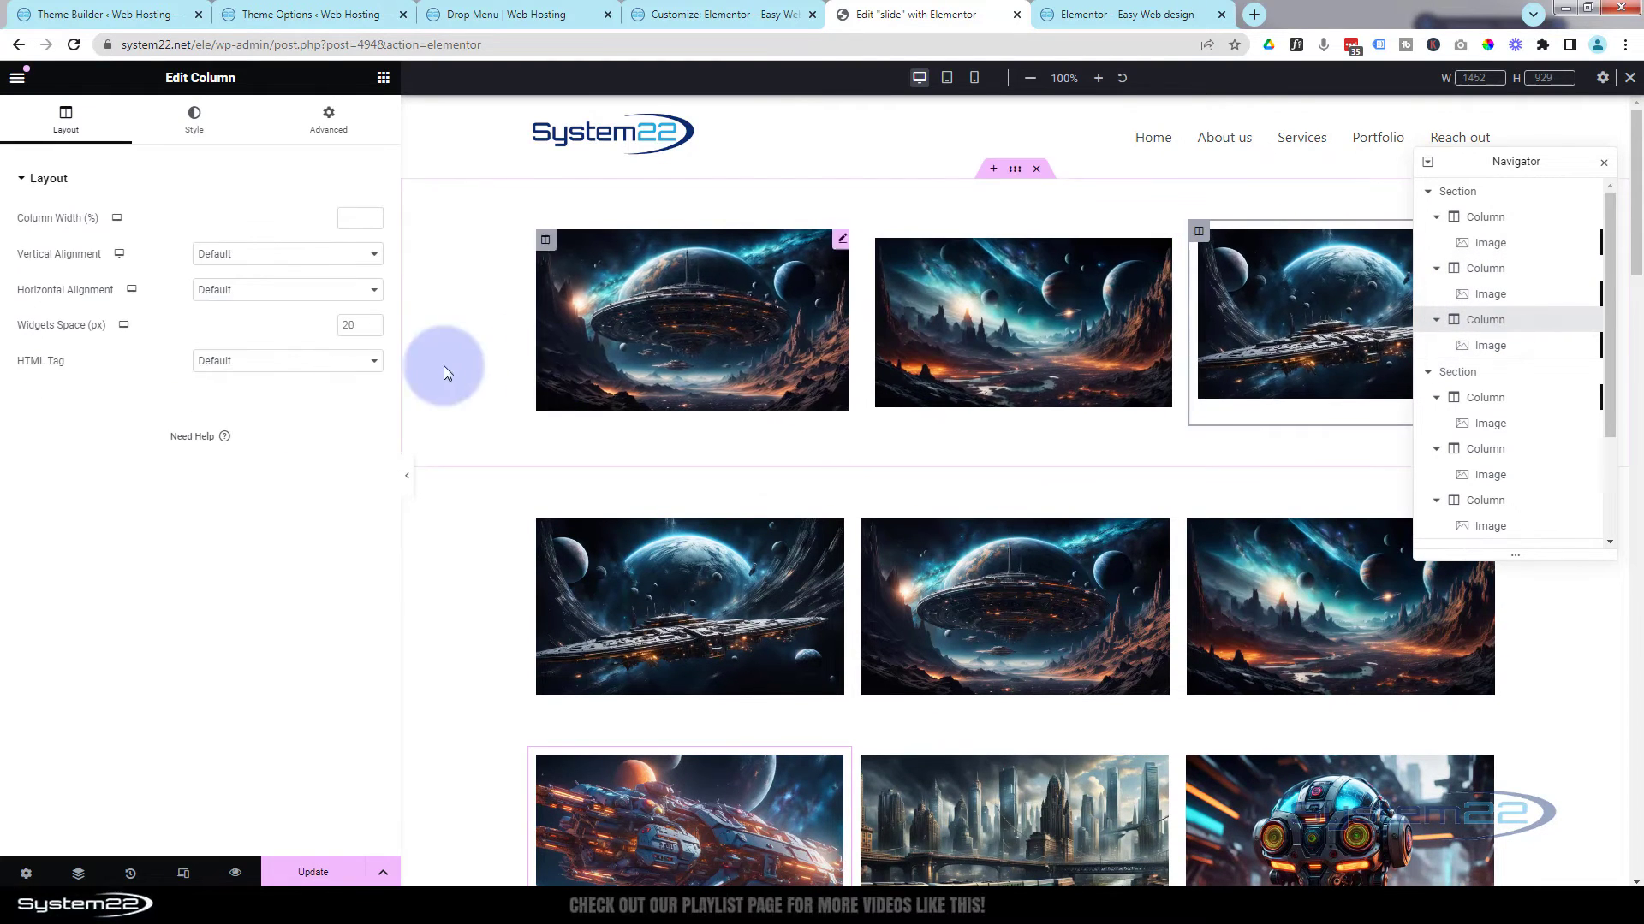
{"action": "left_click", "coordinate": [332, 152]}
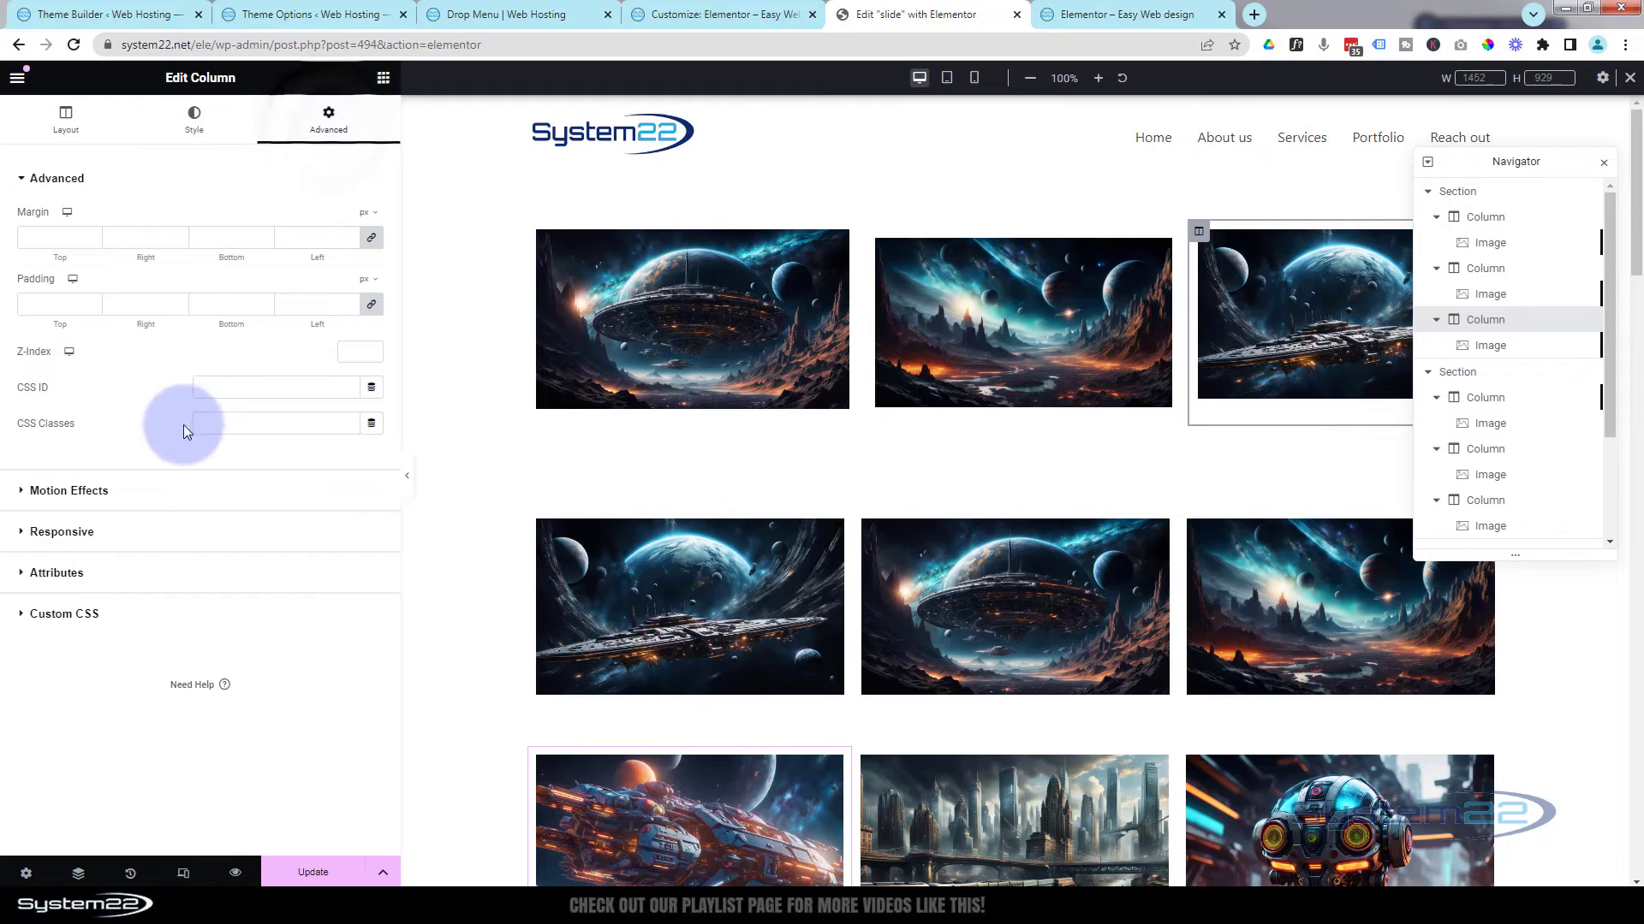
{"action": "left_click", "coordinate": [217, 423]}
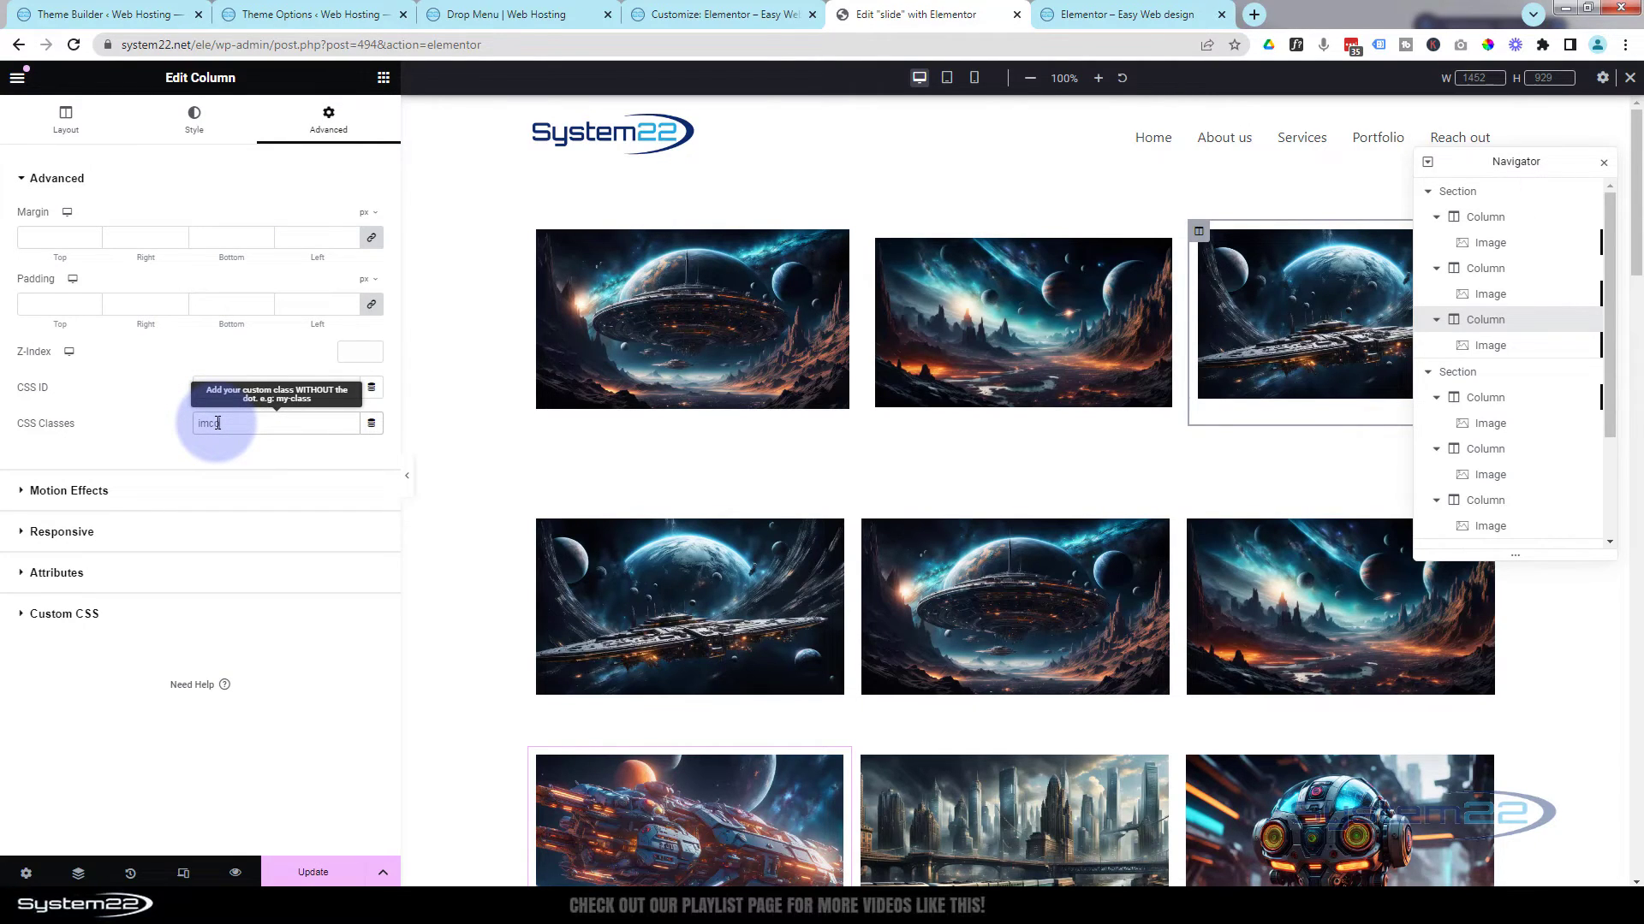
{"action": "type", "text": "imcol"}
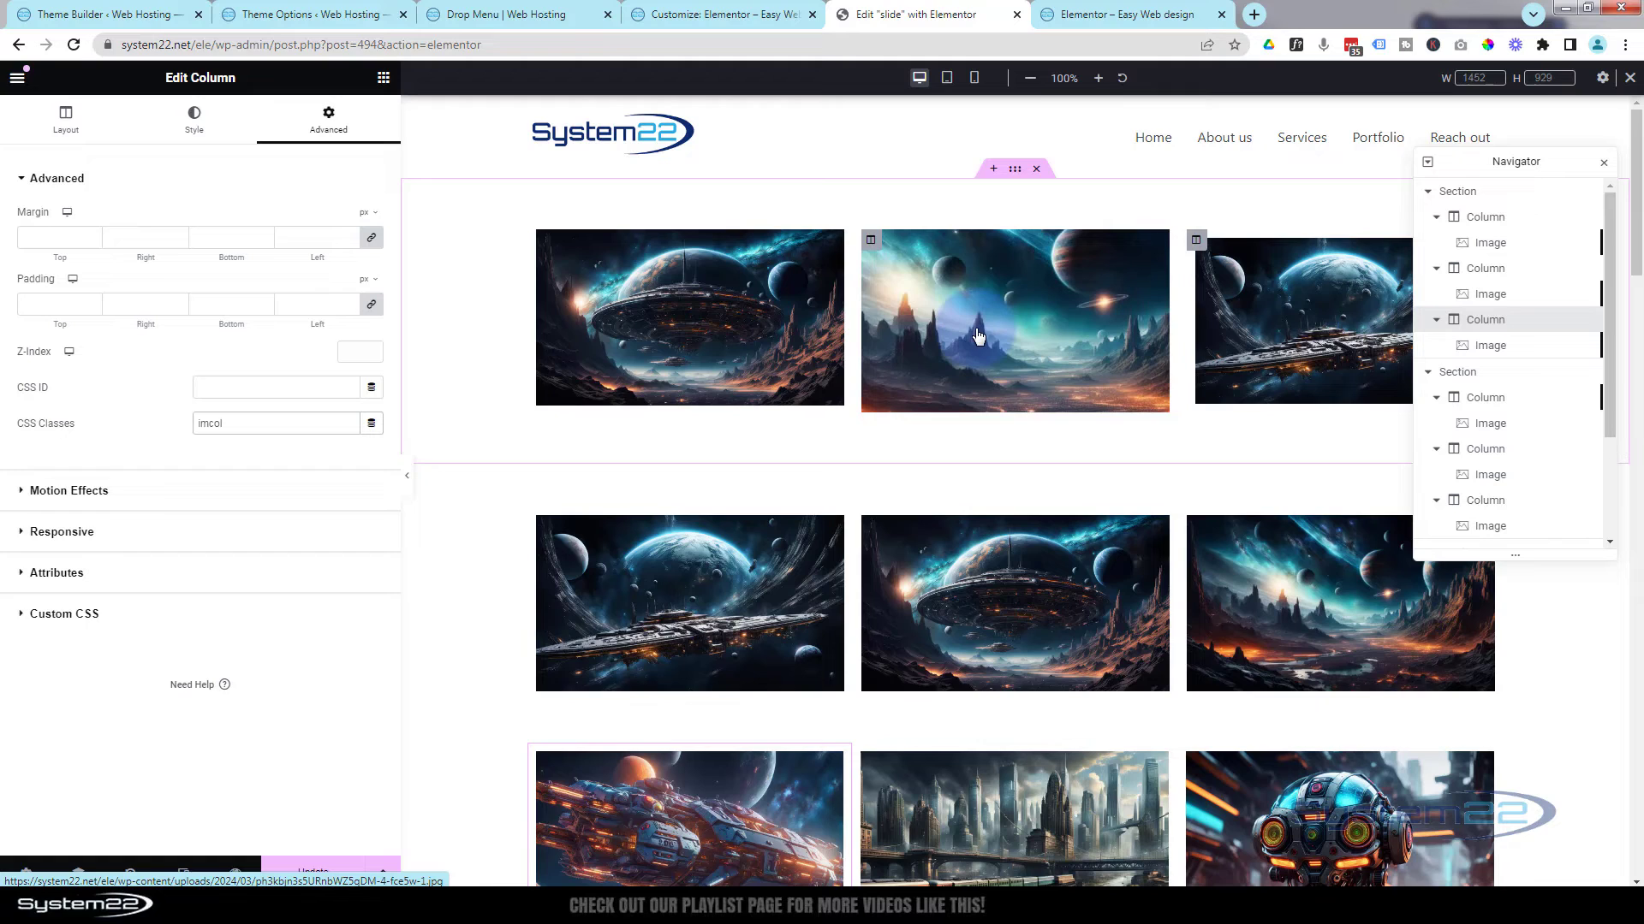
Set margin and padding to 0 on the second and third top-row columns.
{"action": "left_click", "coordinate": [870, 242]}
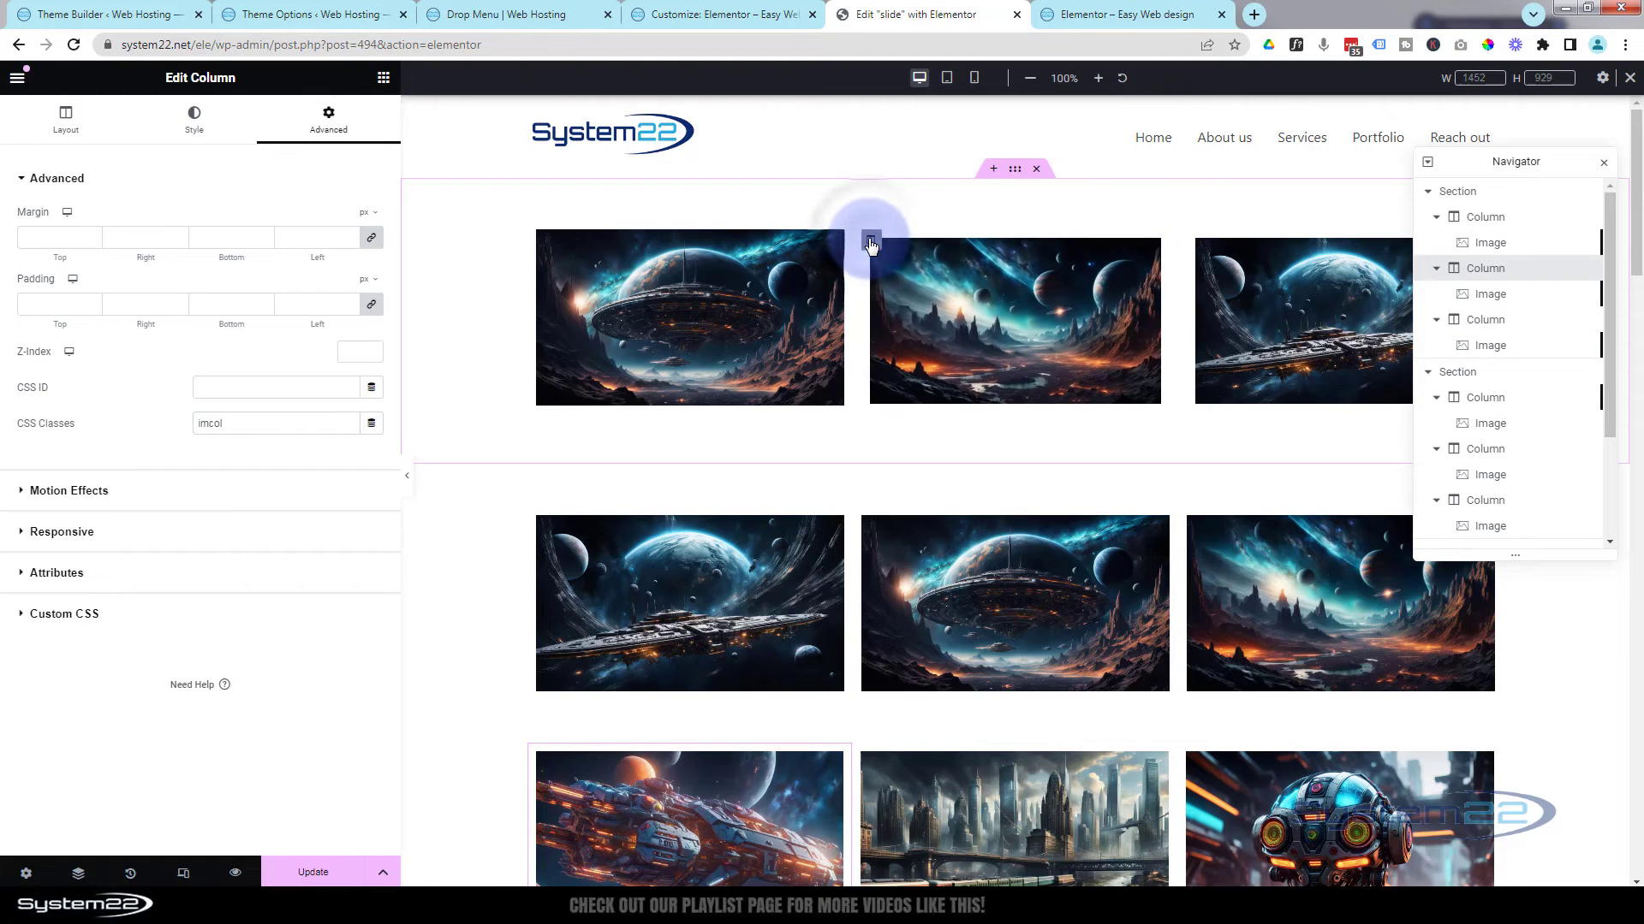
{"action": "left_click", "coordinate": [76, 238]}
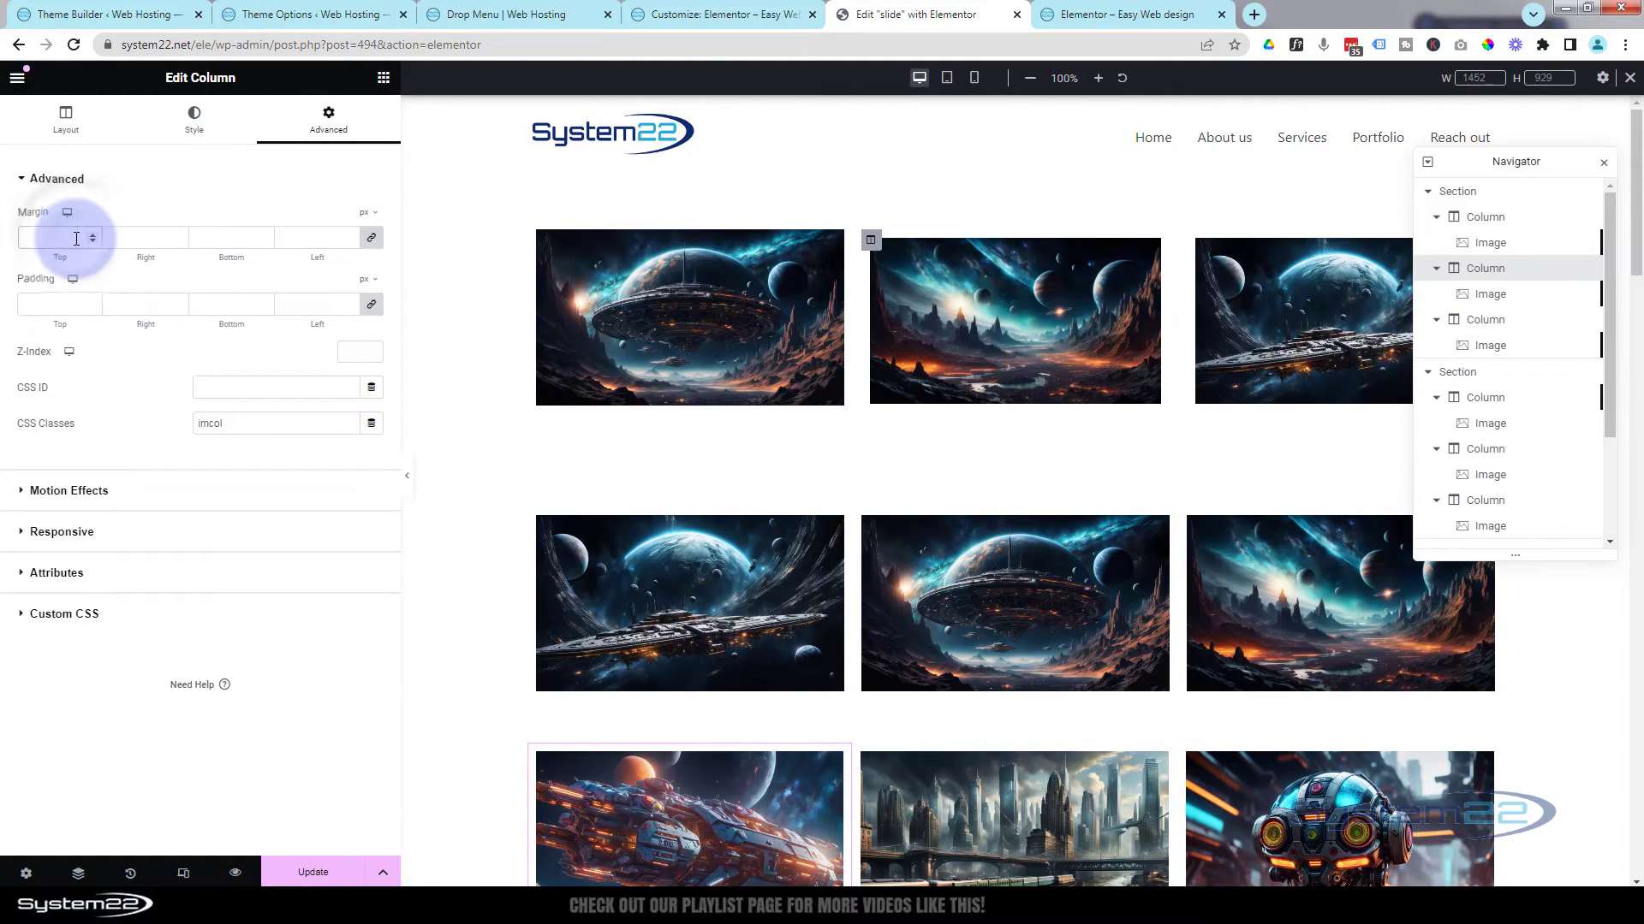
{"action": "left_click", "coordinate": [46, 299]}
{"action": "type", "text": "0"}
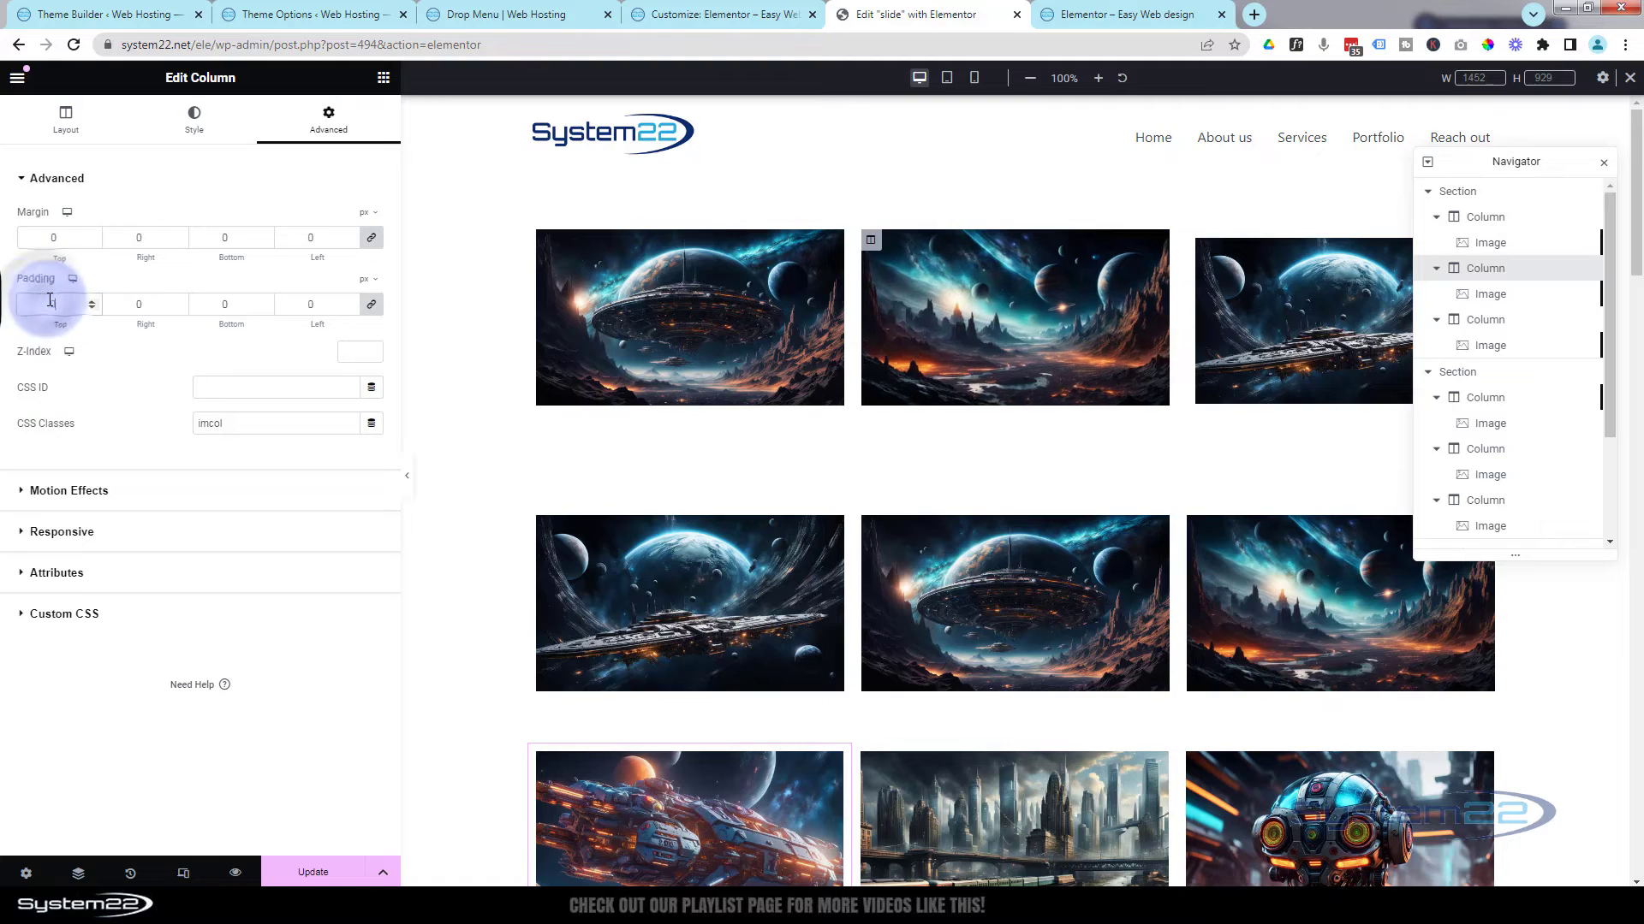
{"action": "left_click", "coordinate": [1211, 257]}
{"action": "left_click", "coordinate": [1196, 240]}
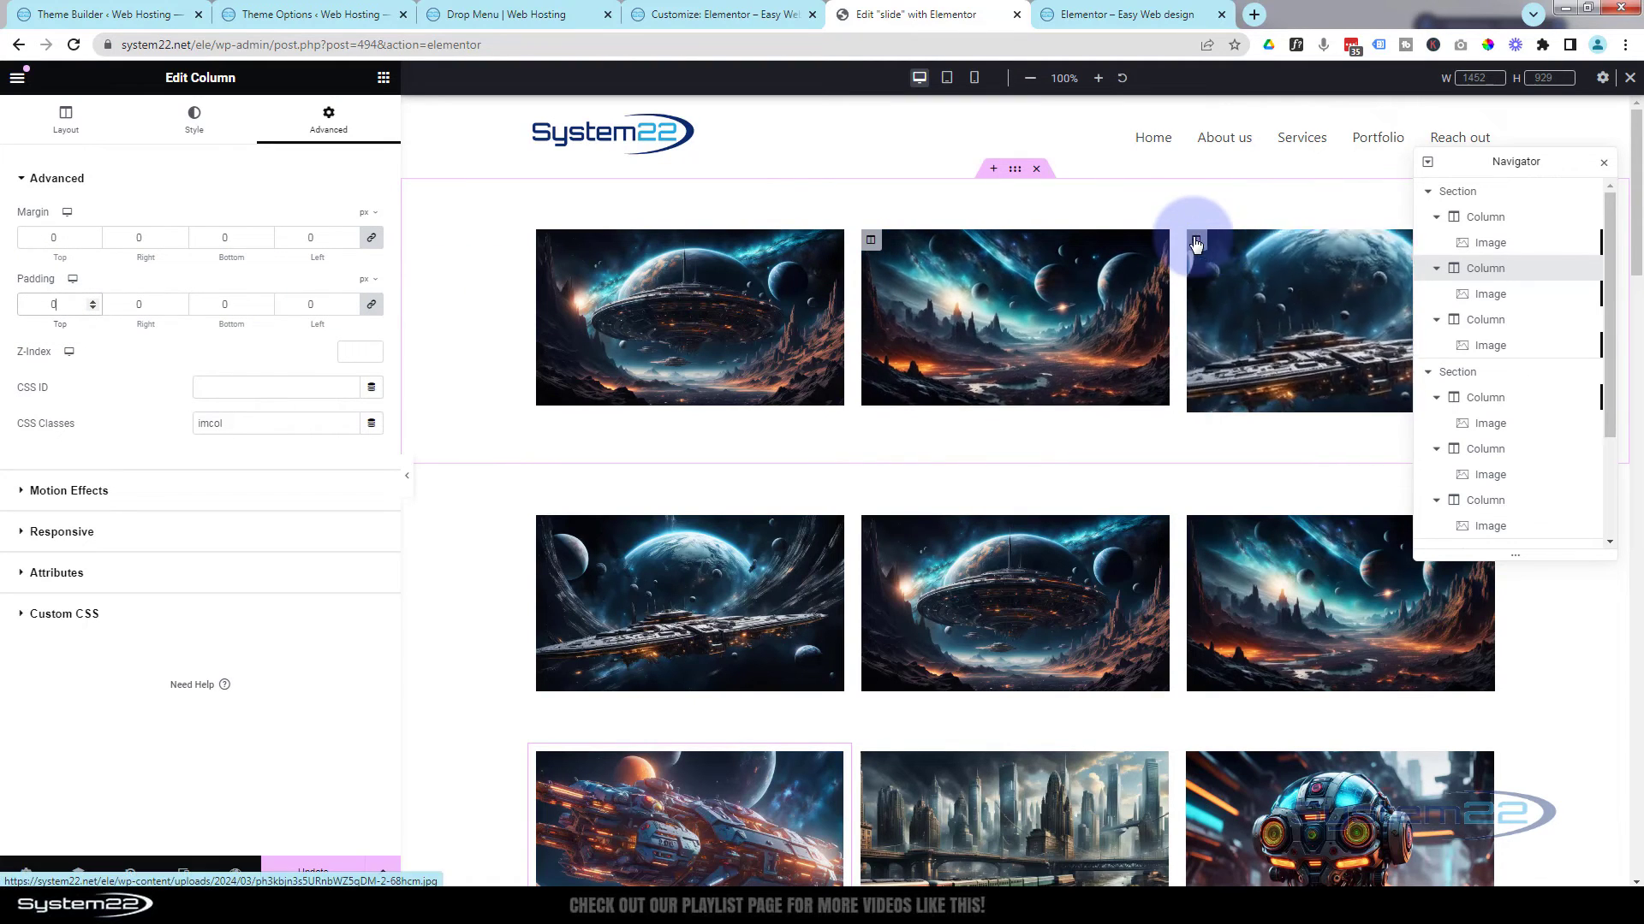
{"action": "left_click", "coordinate": [571, 207]}
{"action": "left_click", "coordinate": [53, 233]}
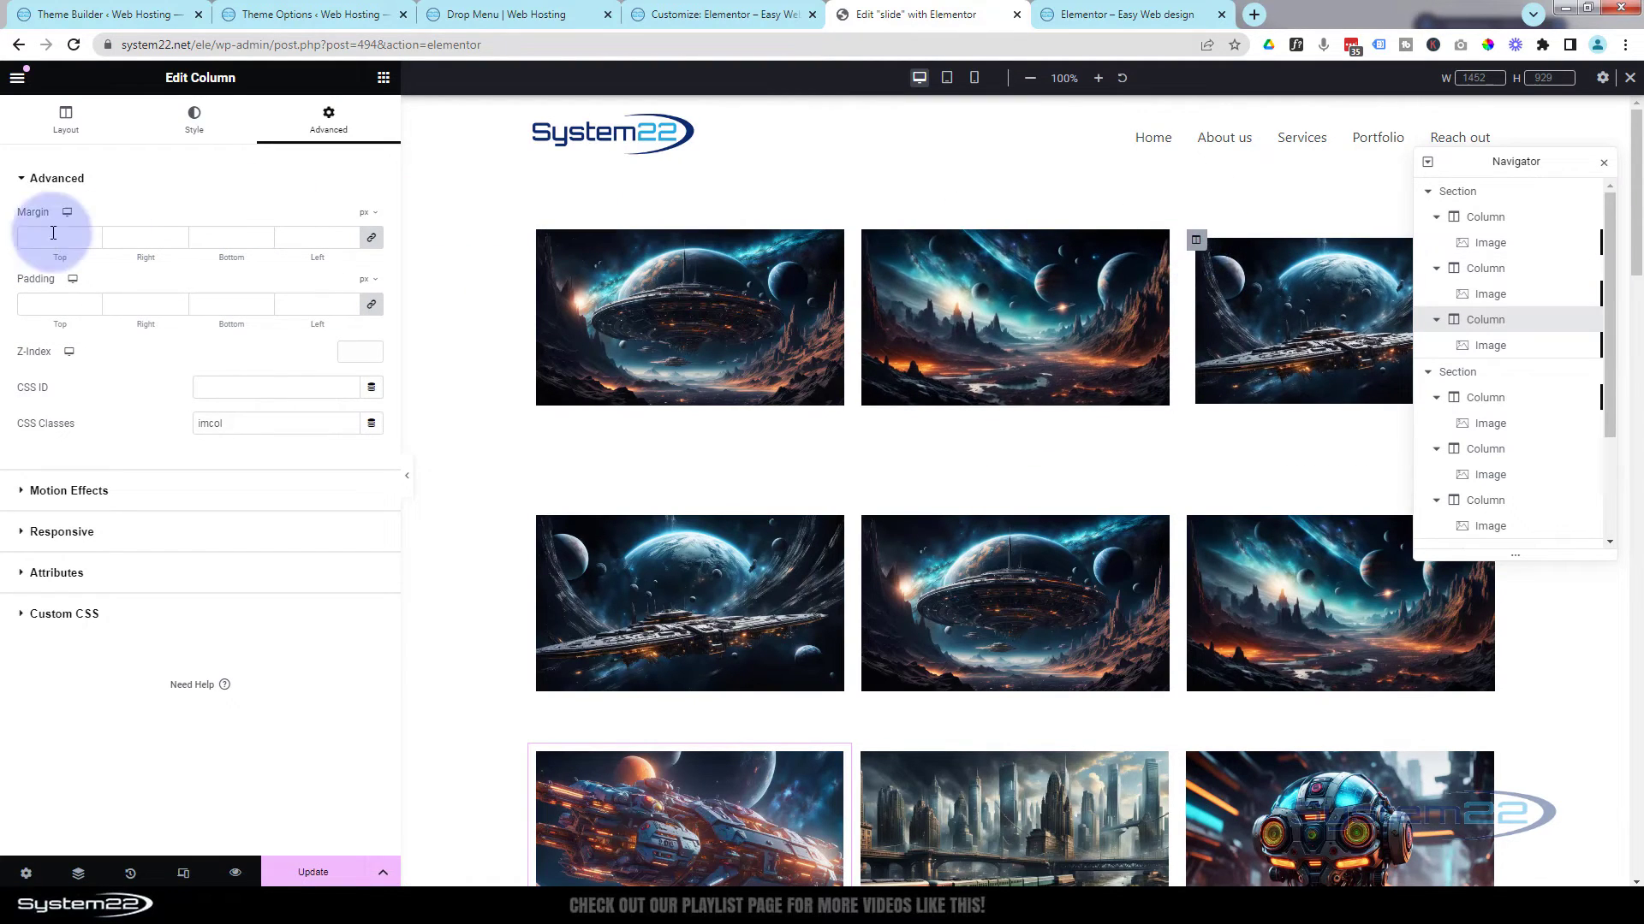
{"action": "type", "text": "0"}
{"action": "left_click", "coordinate": [63, 299]}
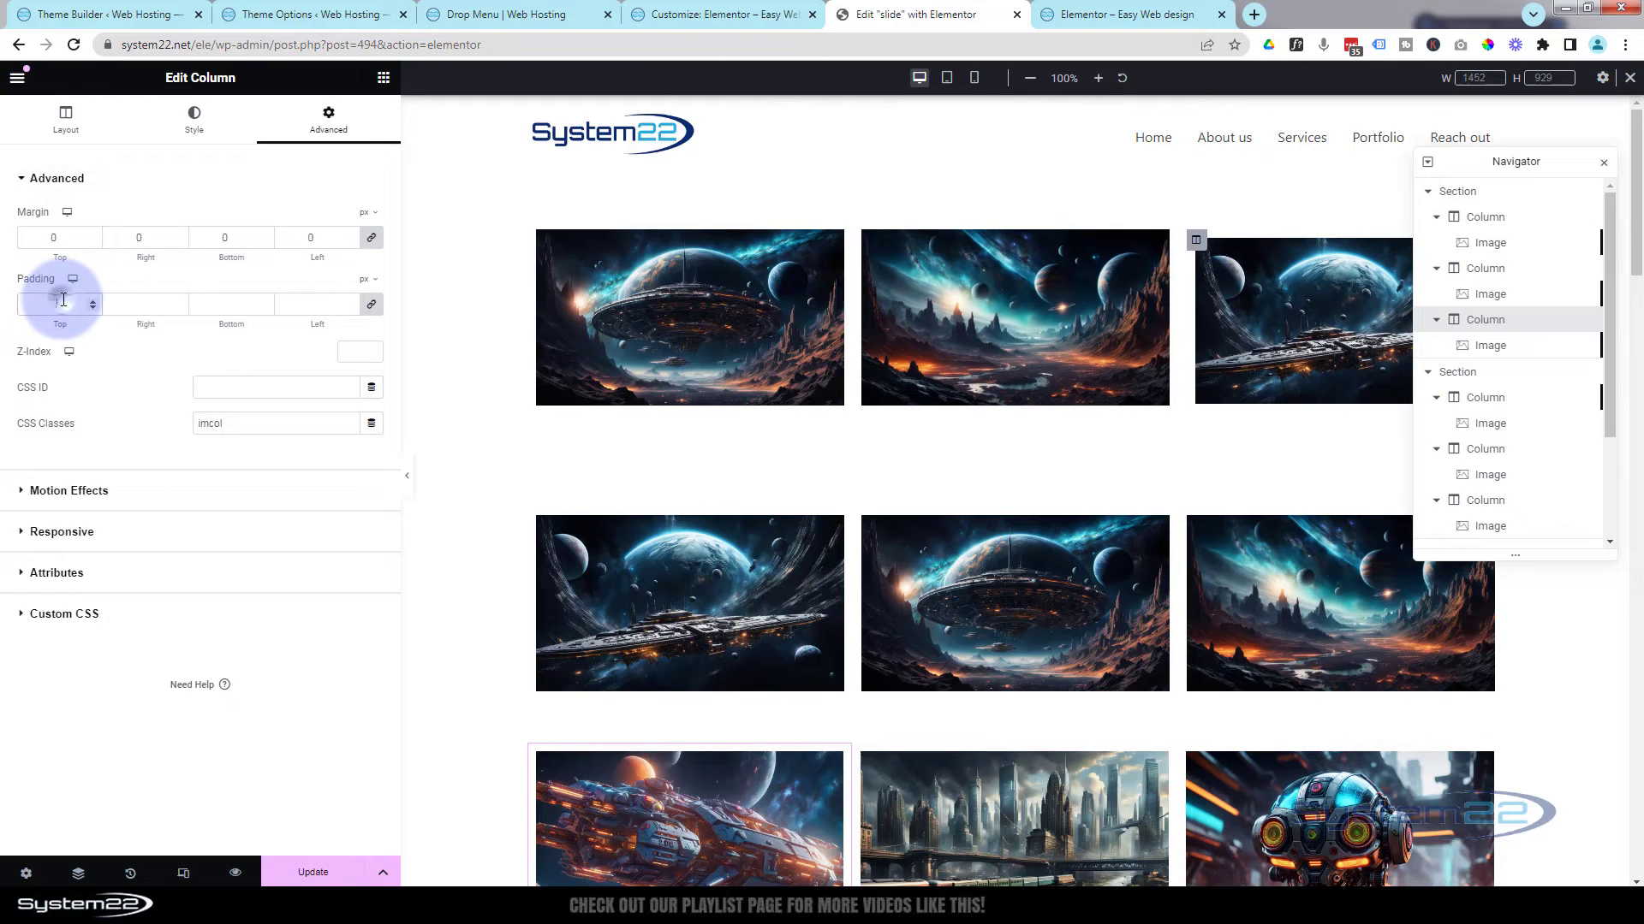
{"action": "type", "text": "0"}
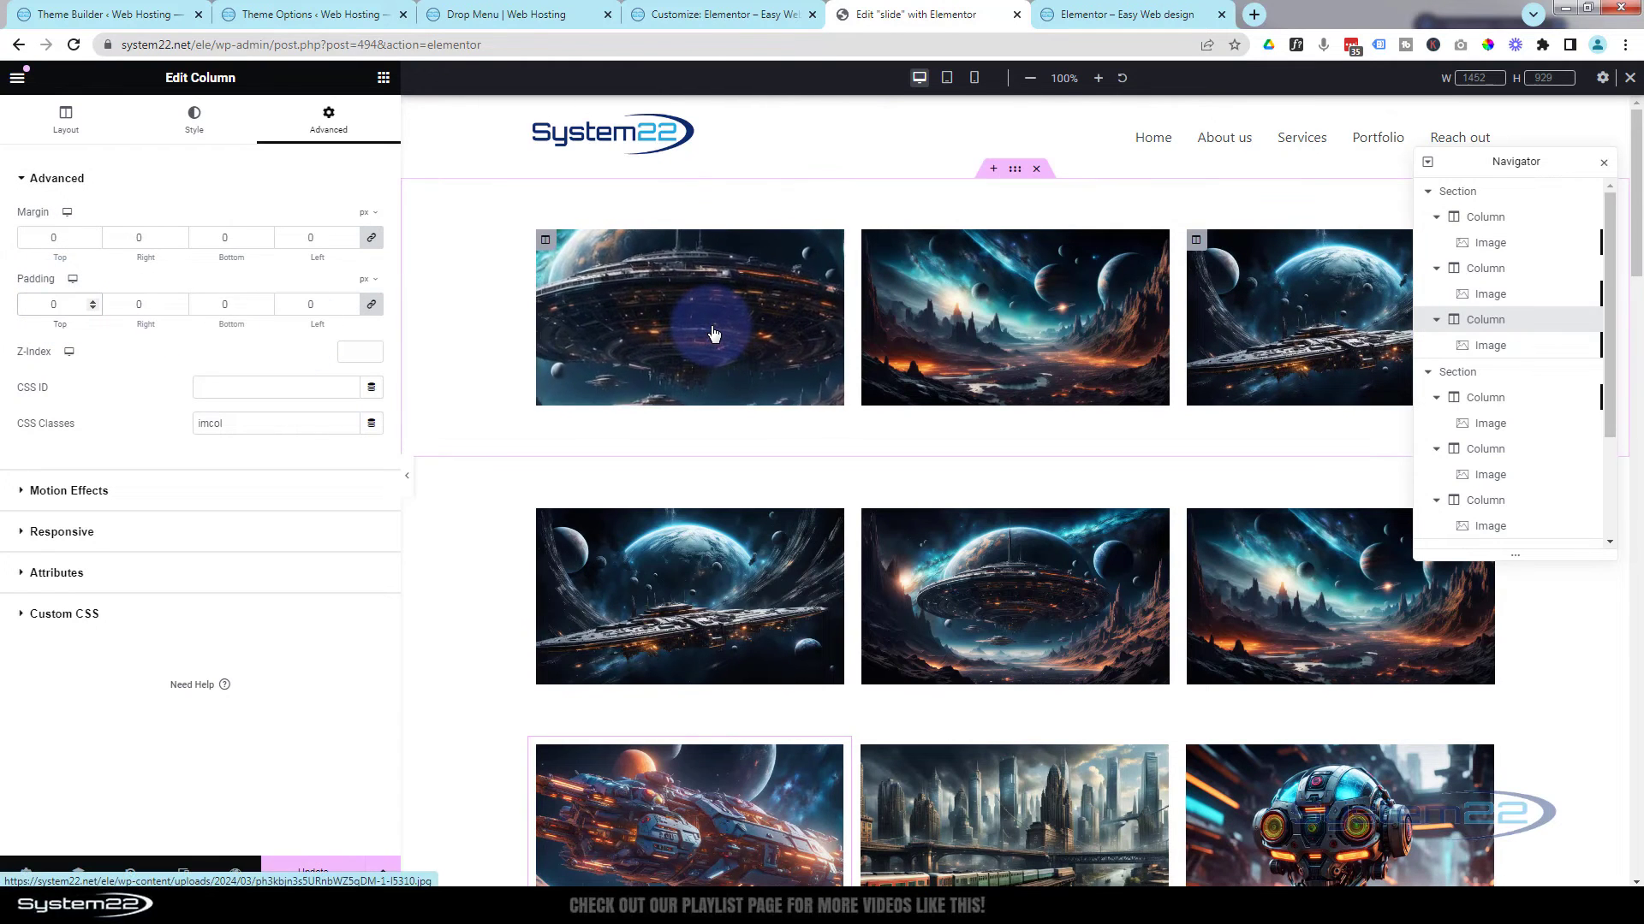
Set the first image's margin and padding to 0 in its Advanced settings.
{"action": "left_click", "coordinate": [714, 333]}
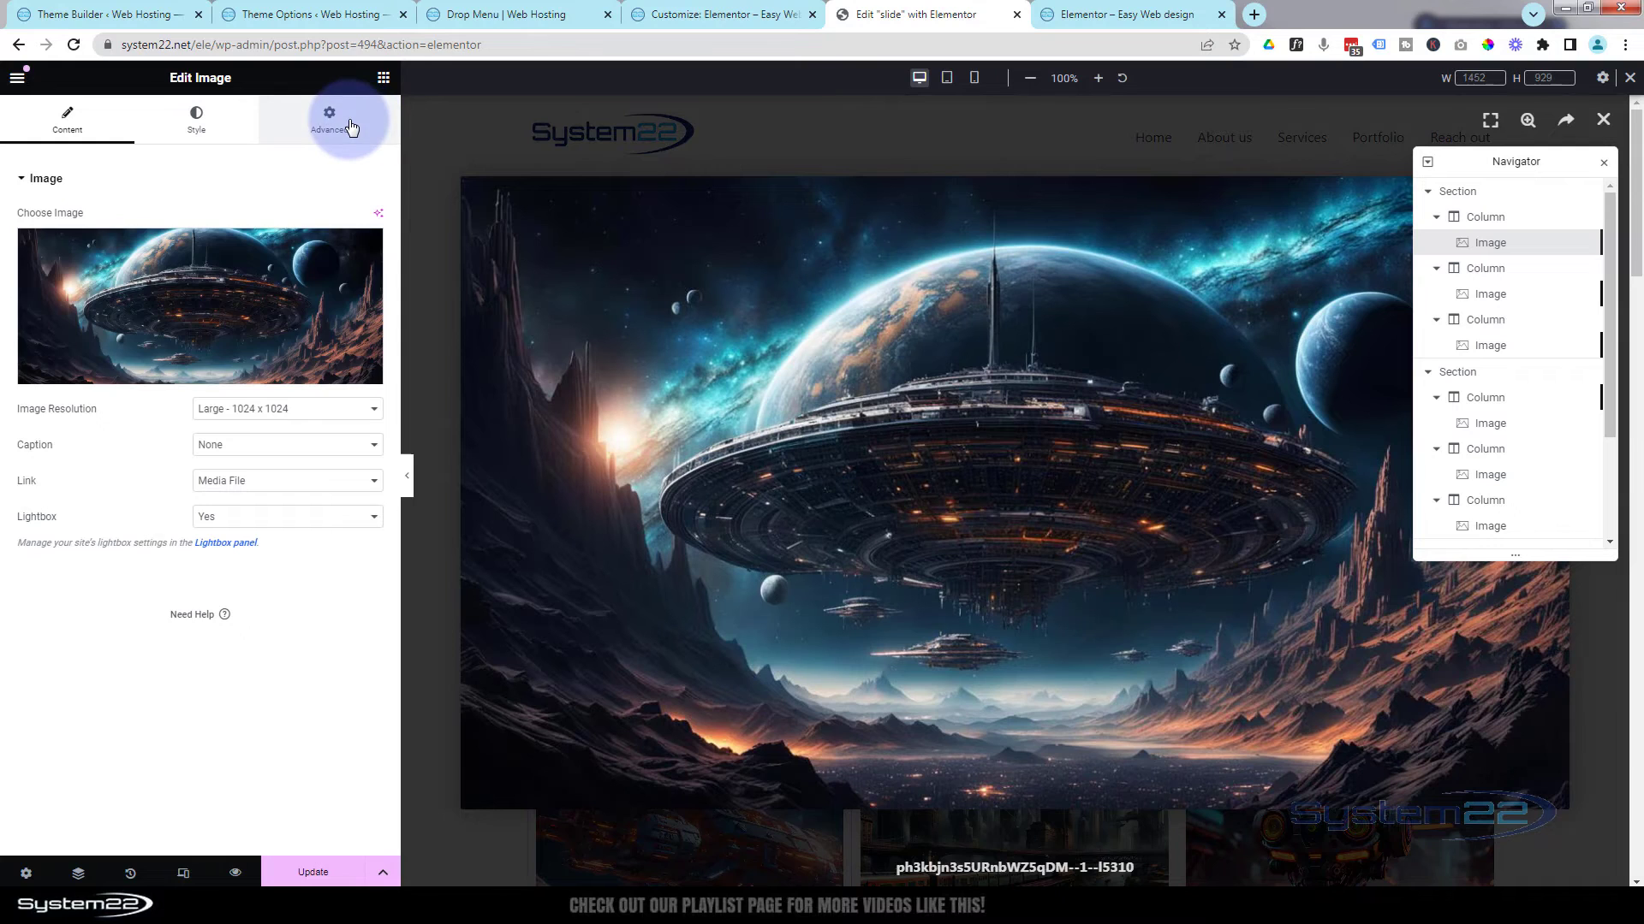
{"action": "left_click", "coordinate": [351, 127]}
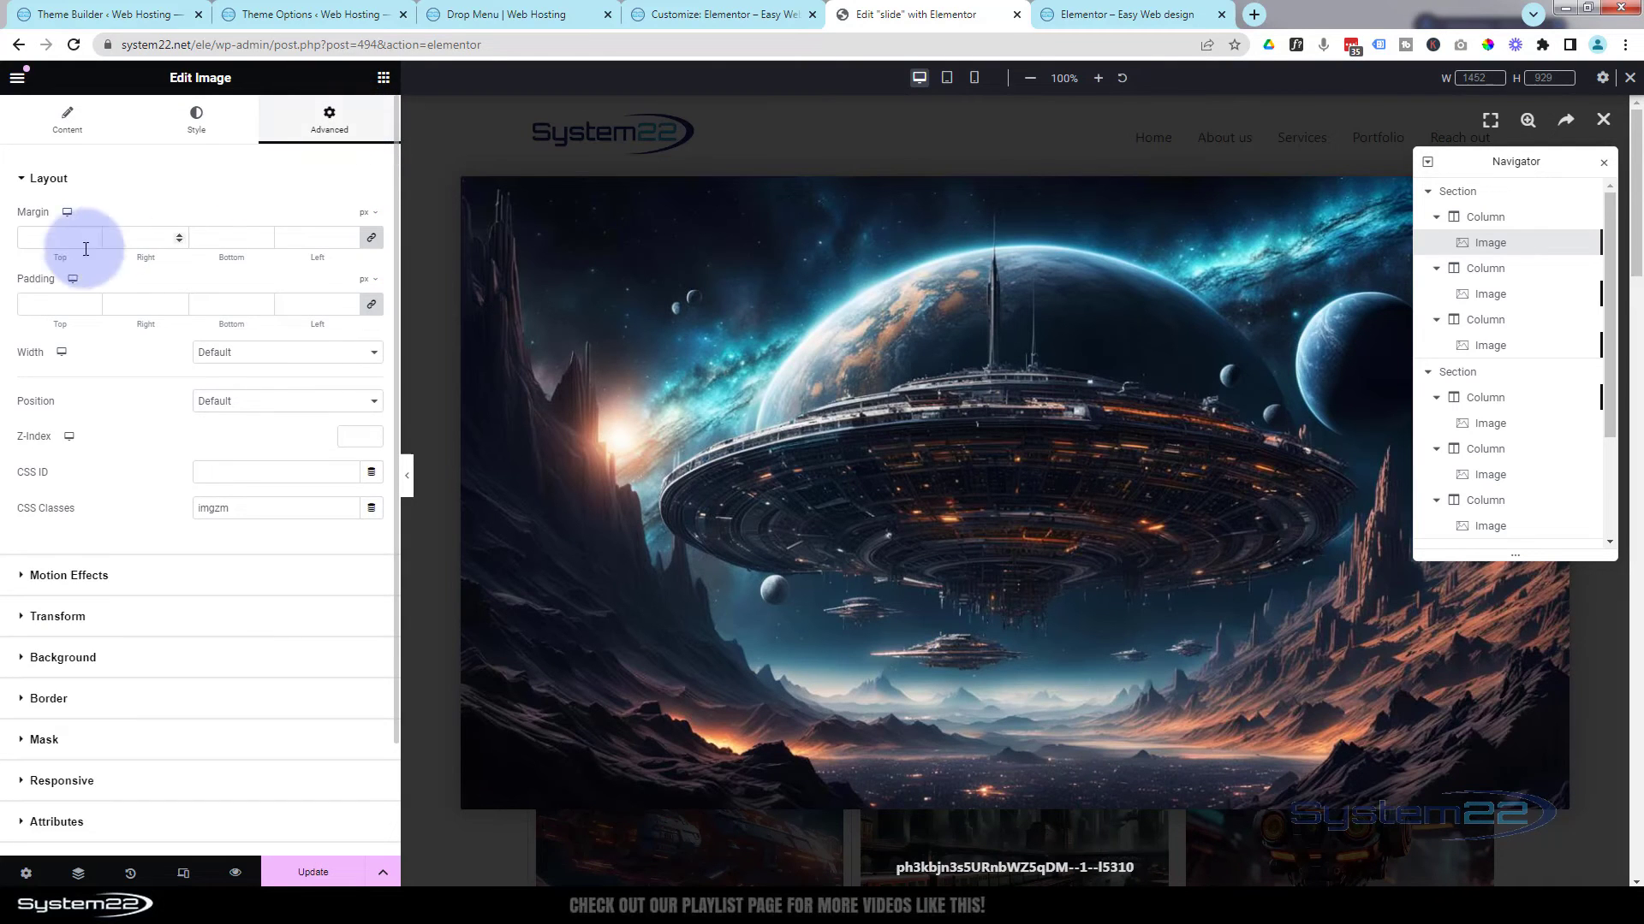
{"action": "type", "text": "0"}
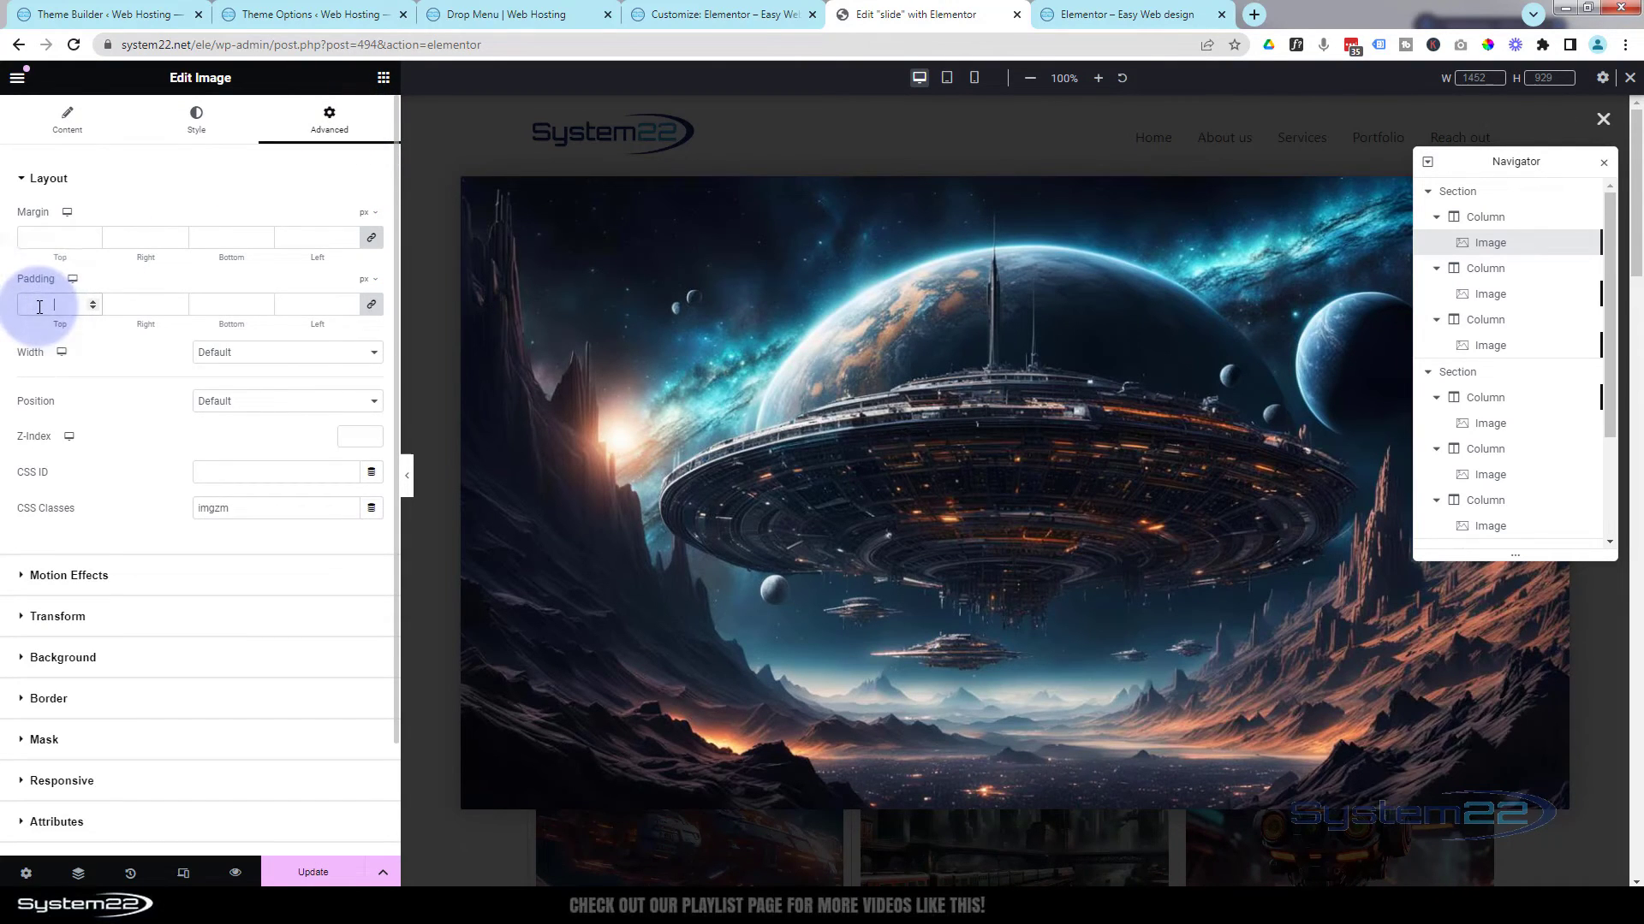
{"action": "left_click", "coordinate": [54, 234]}
{"action": "type", "text": "0"}
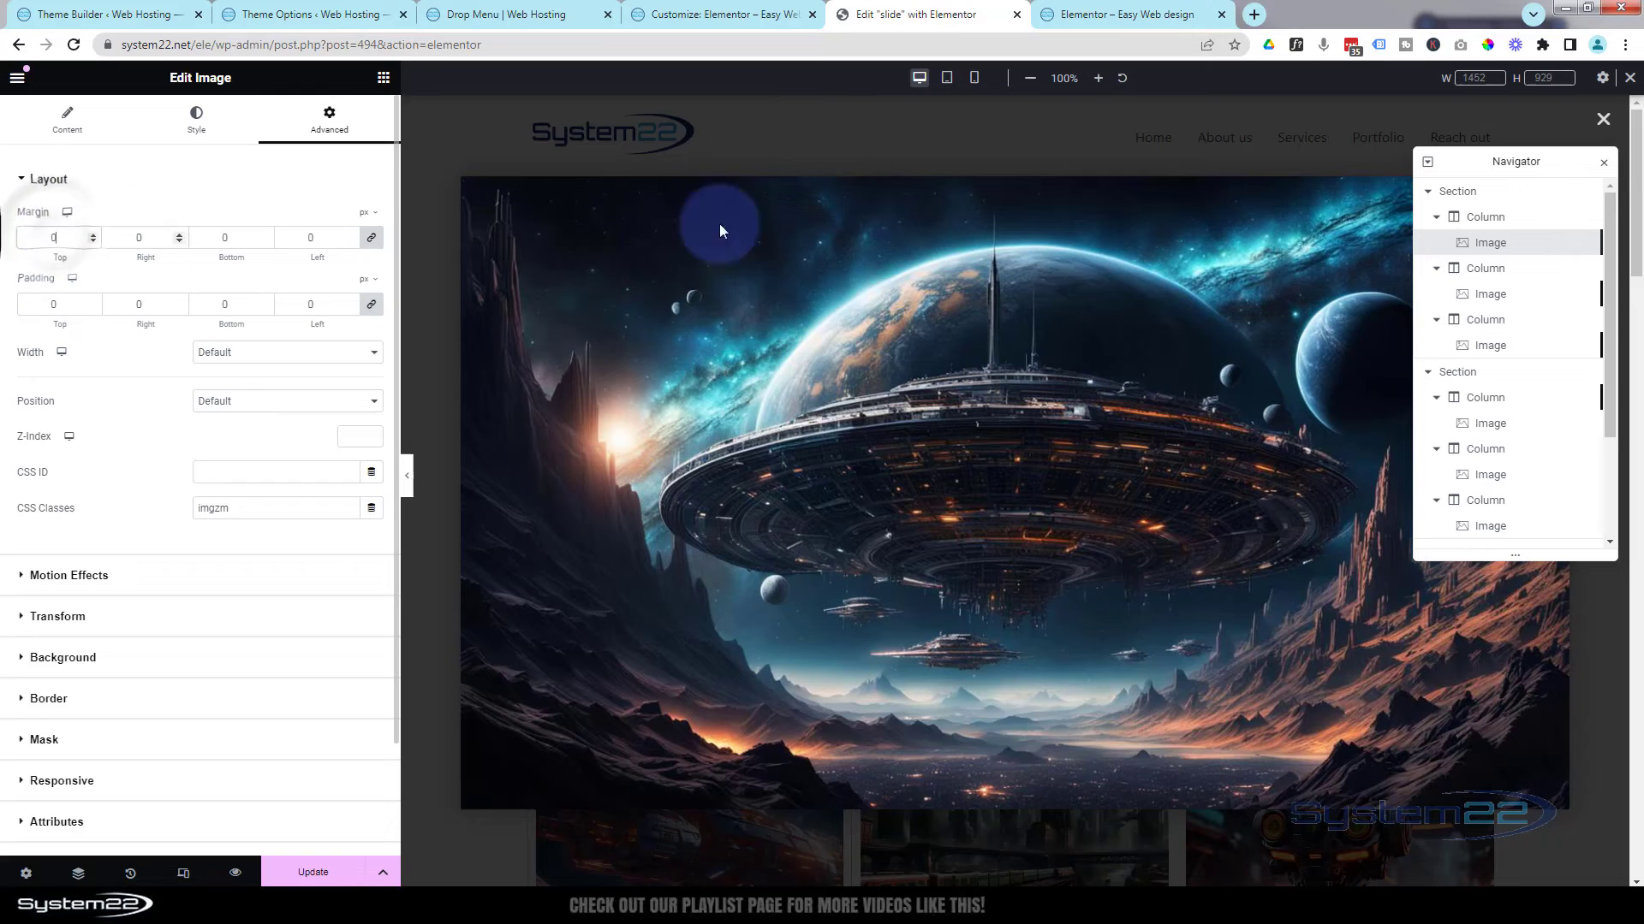
{"action": "left_click", "coordinate": [818, 147]}
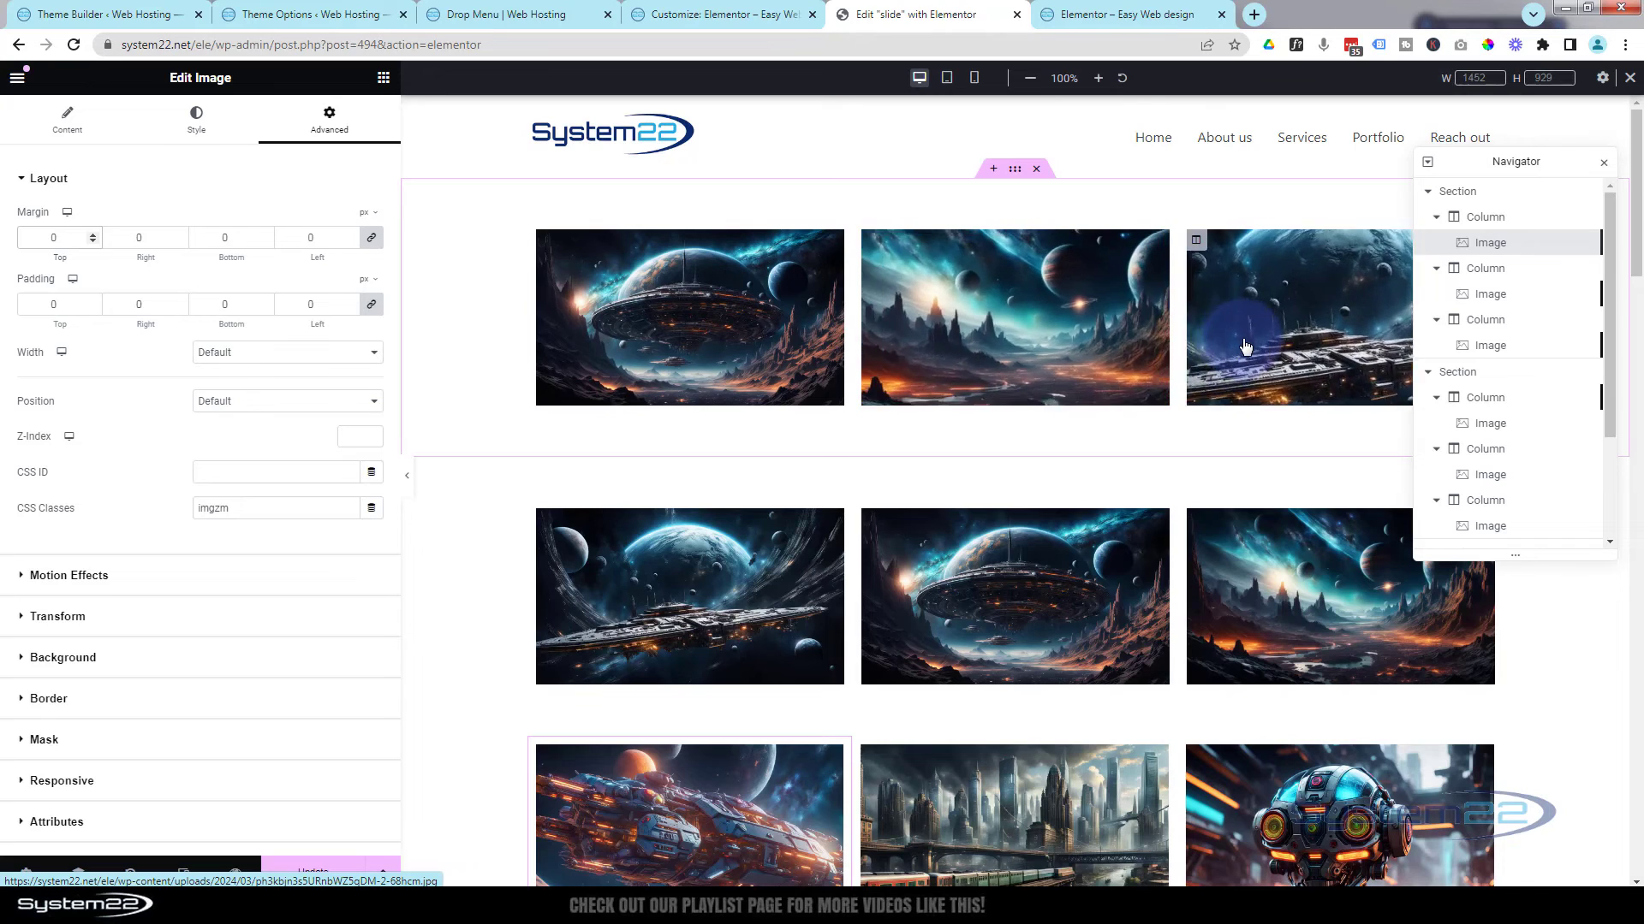
Expand the first image's Custom CSS section to show the imgzm hover-zoom and imcol overflow rules.
{"action": "left_click", "coordinate": [719, 364]}
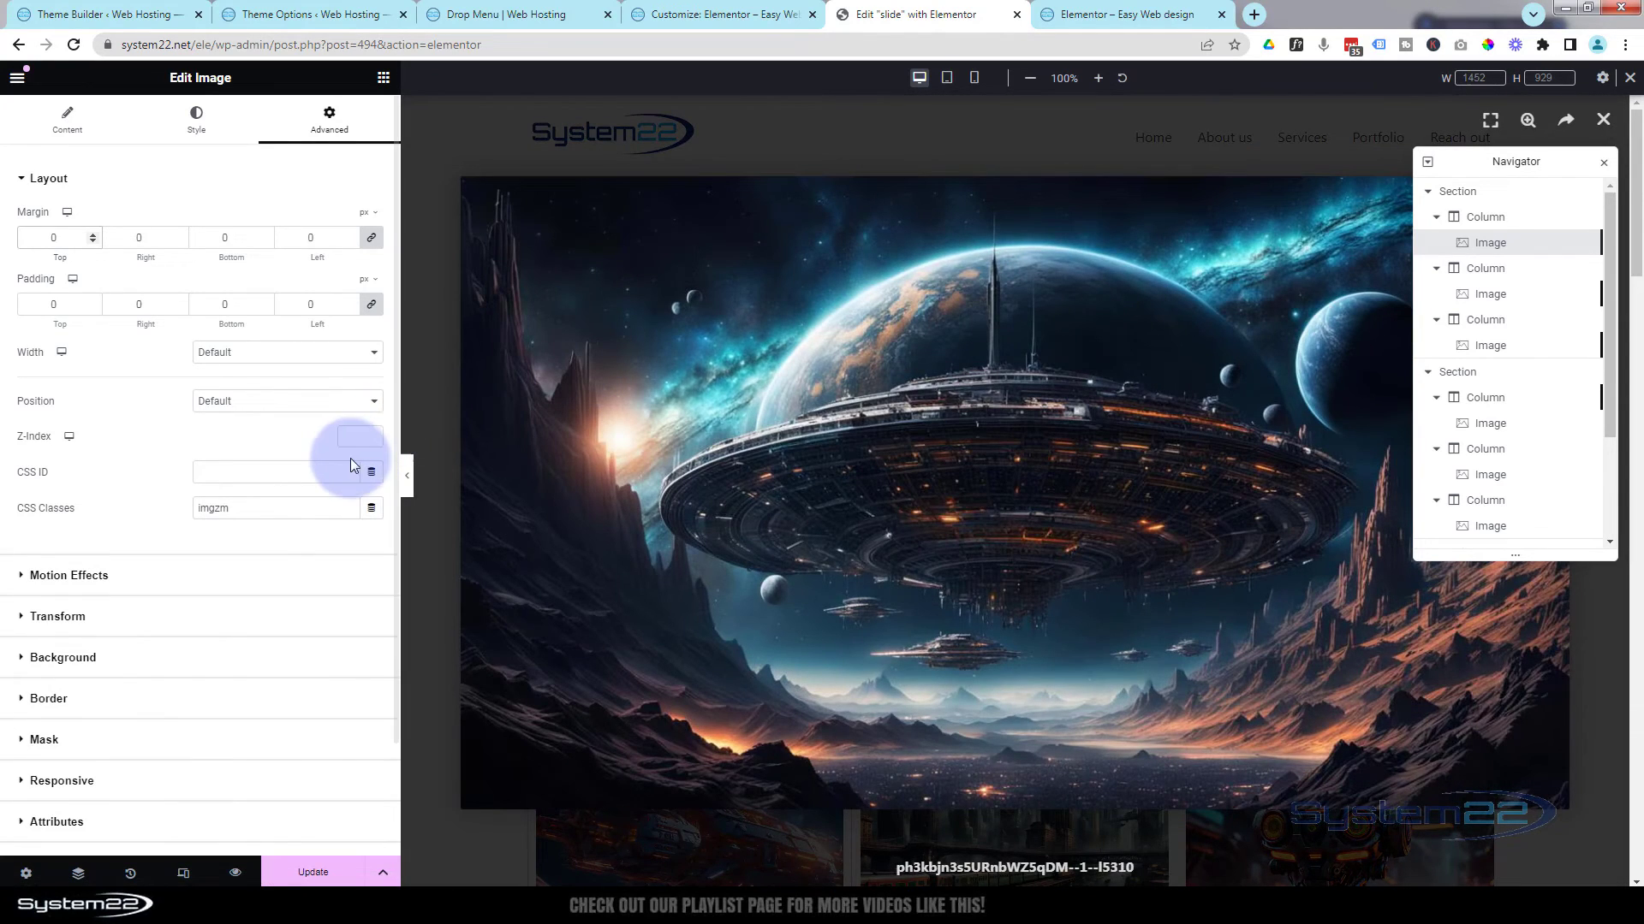
{"action": "scroll", "coordinate": [206, 642], "scroll_direction": "down", "scroll_amount": 2}
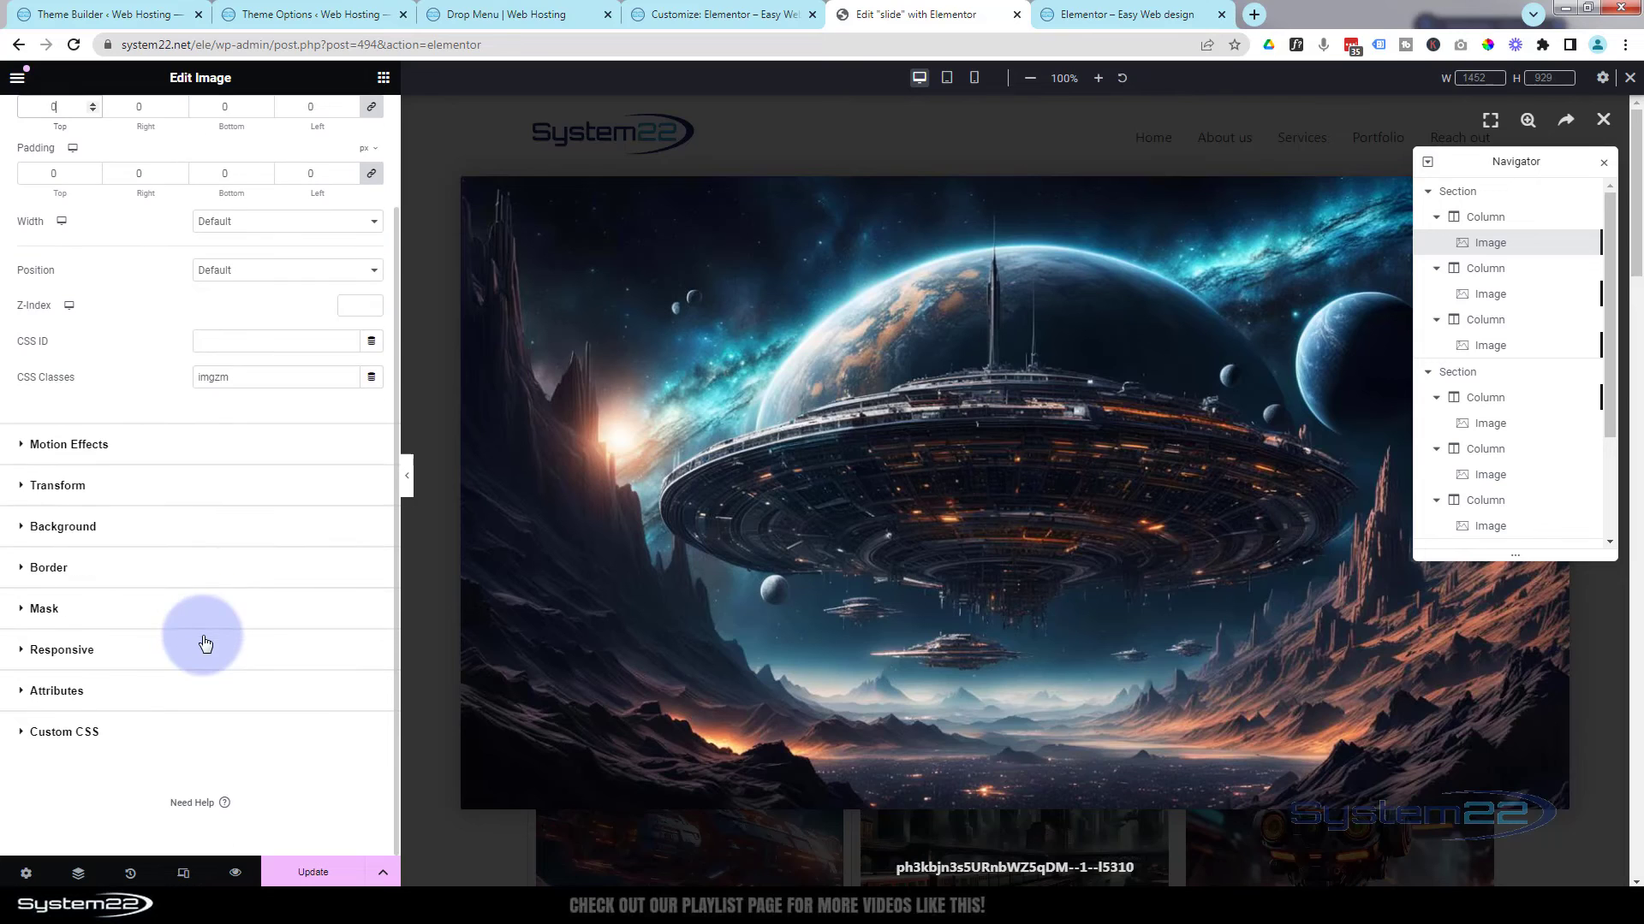
{"action": "left_click", "coordinate": [90, 734]}
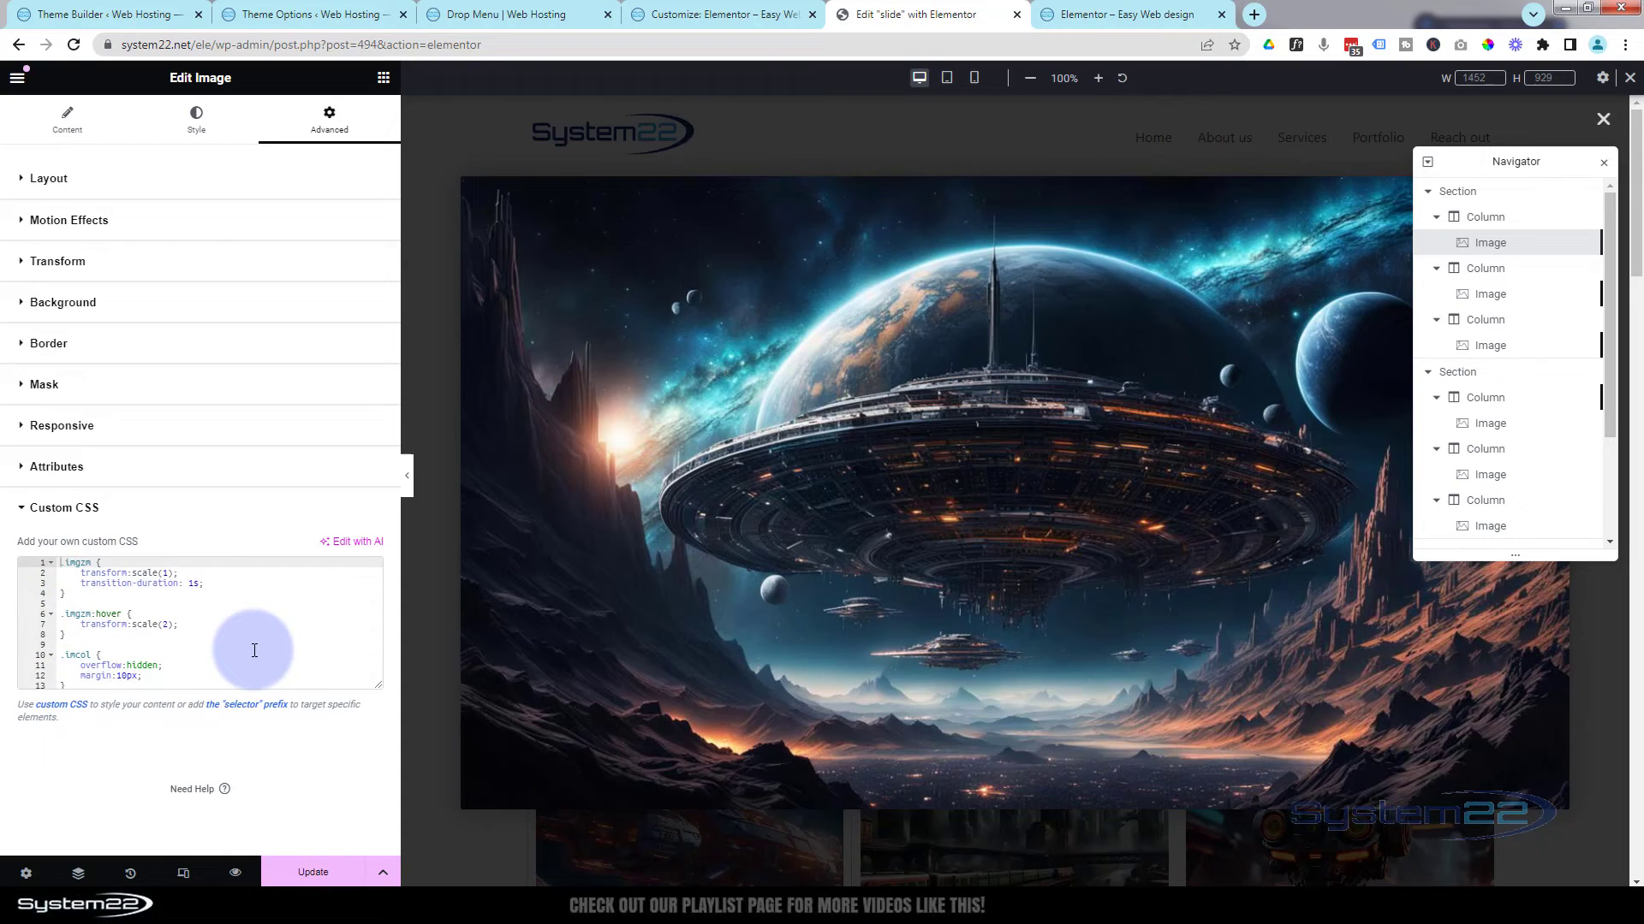
{"action": "left_click", "coordinate": [433, 332]}
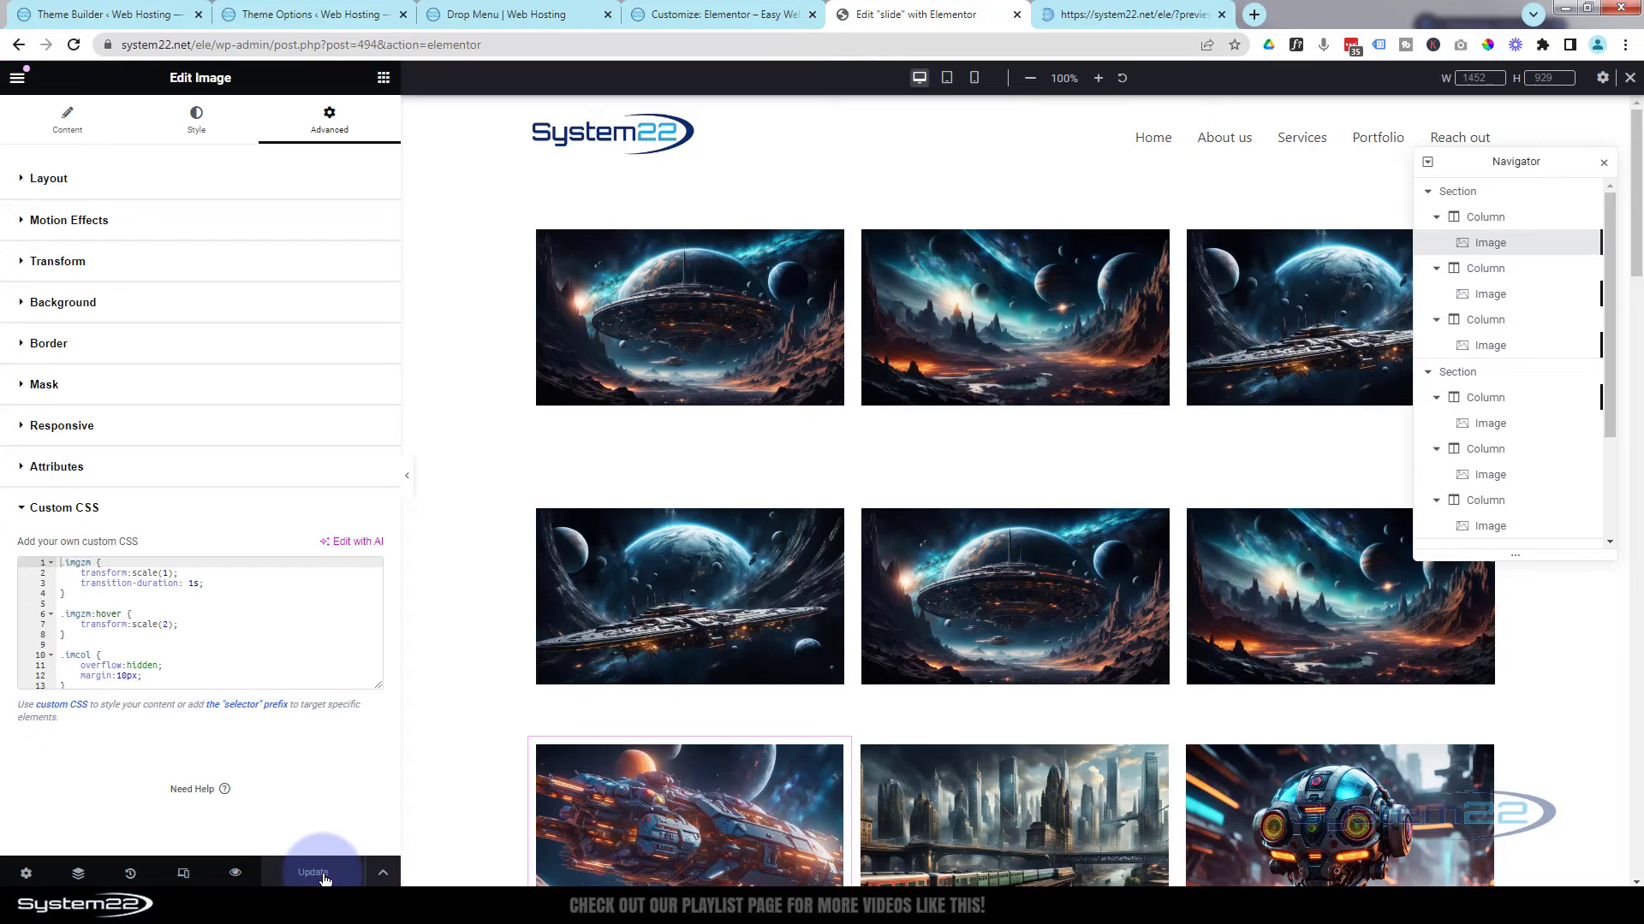
Preview the page live, opening and closing the lightbox for each of the three top-row images.
{"action": "left_click", "coordinate": [237, 877]}
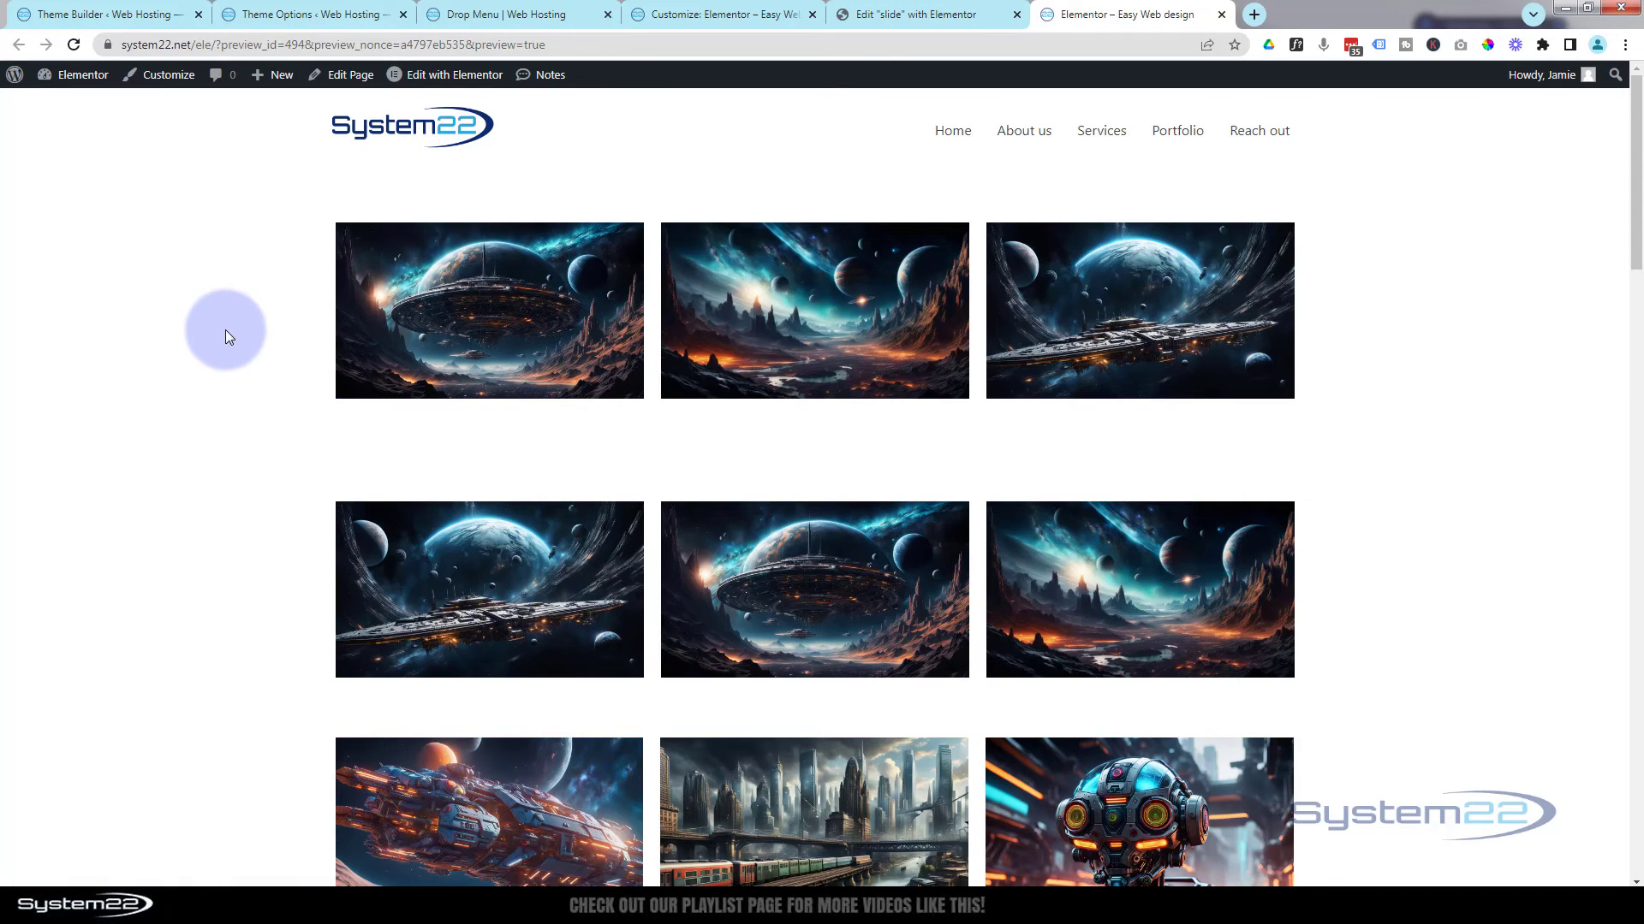
{"action": "left_click", "coordinate": [460, 325]}
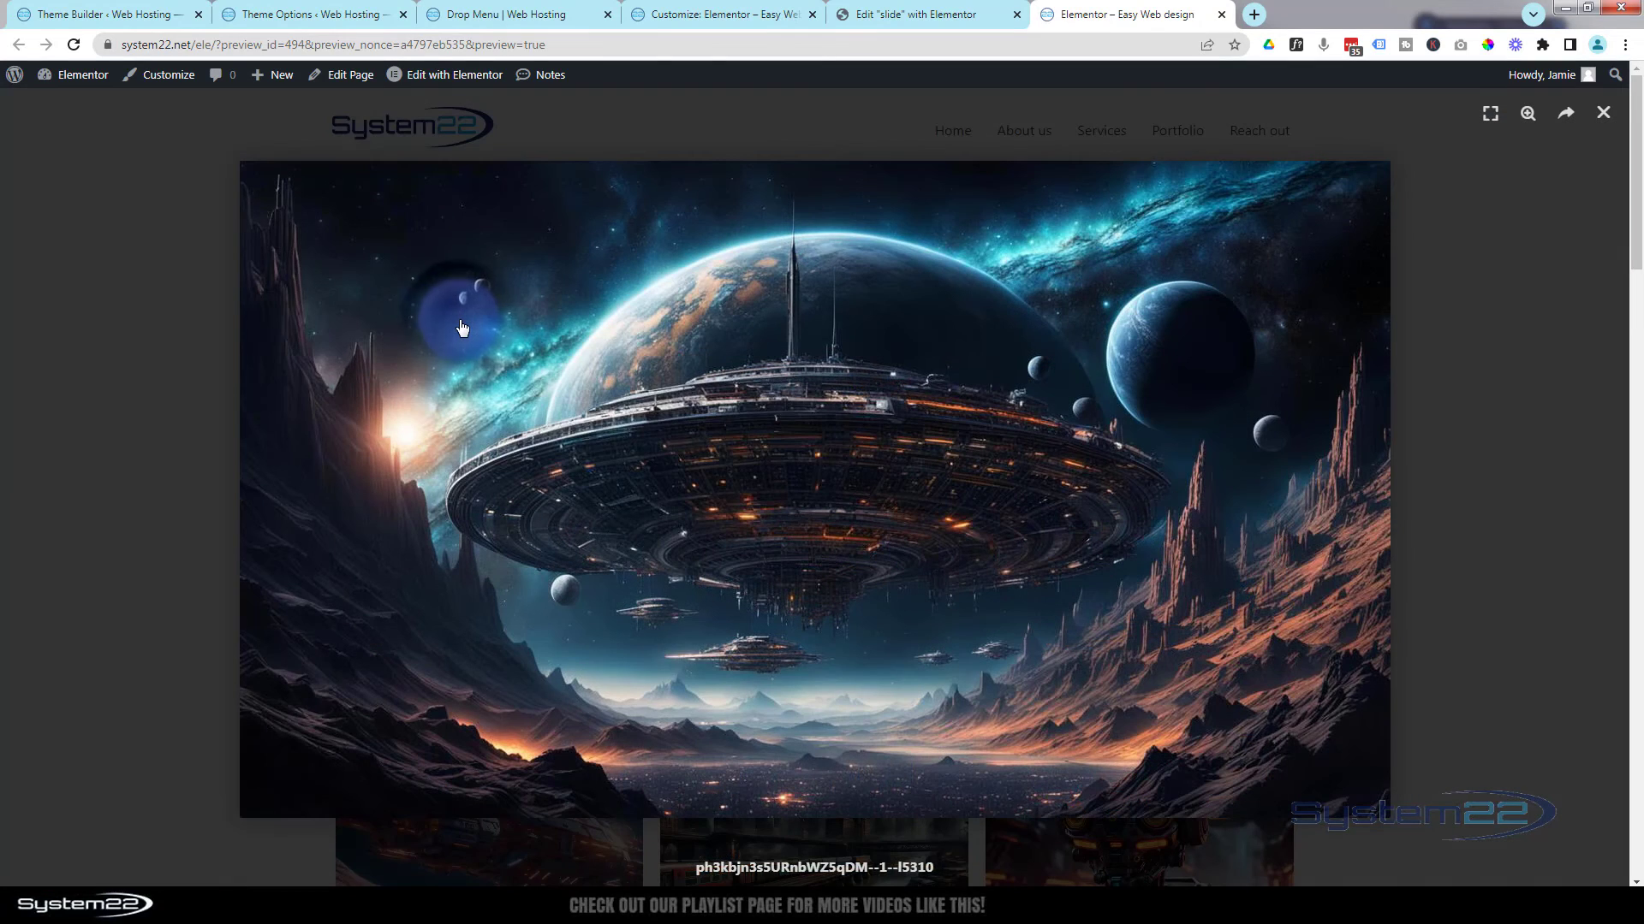
{"action": "left_click", "coordinate": [224, 370]}
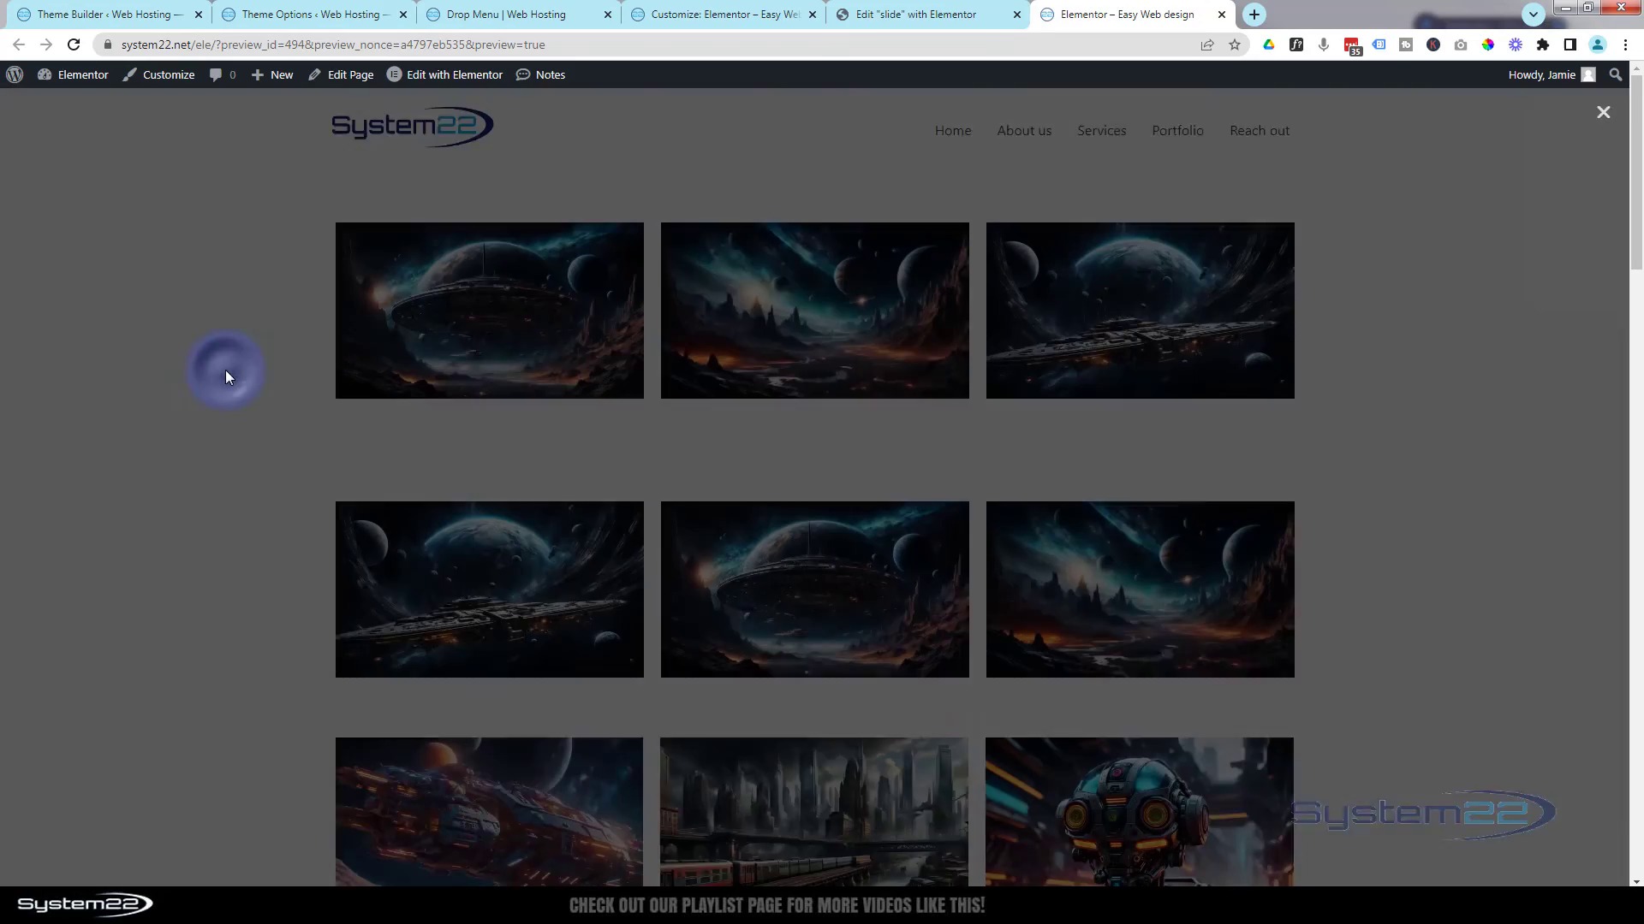
{"action": "left_click", "coordinate": [731, 316]}
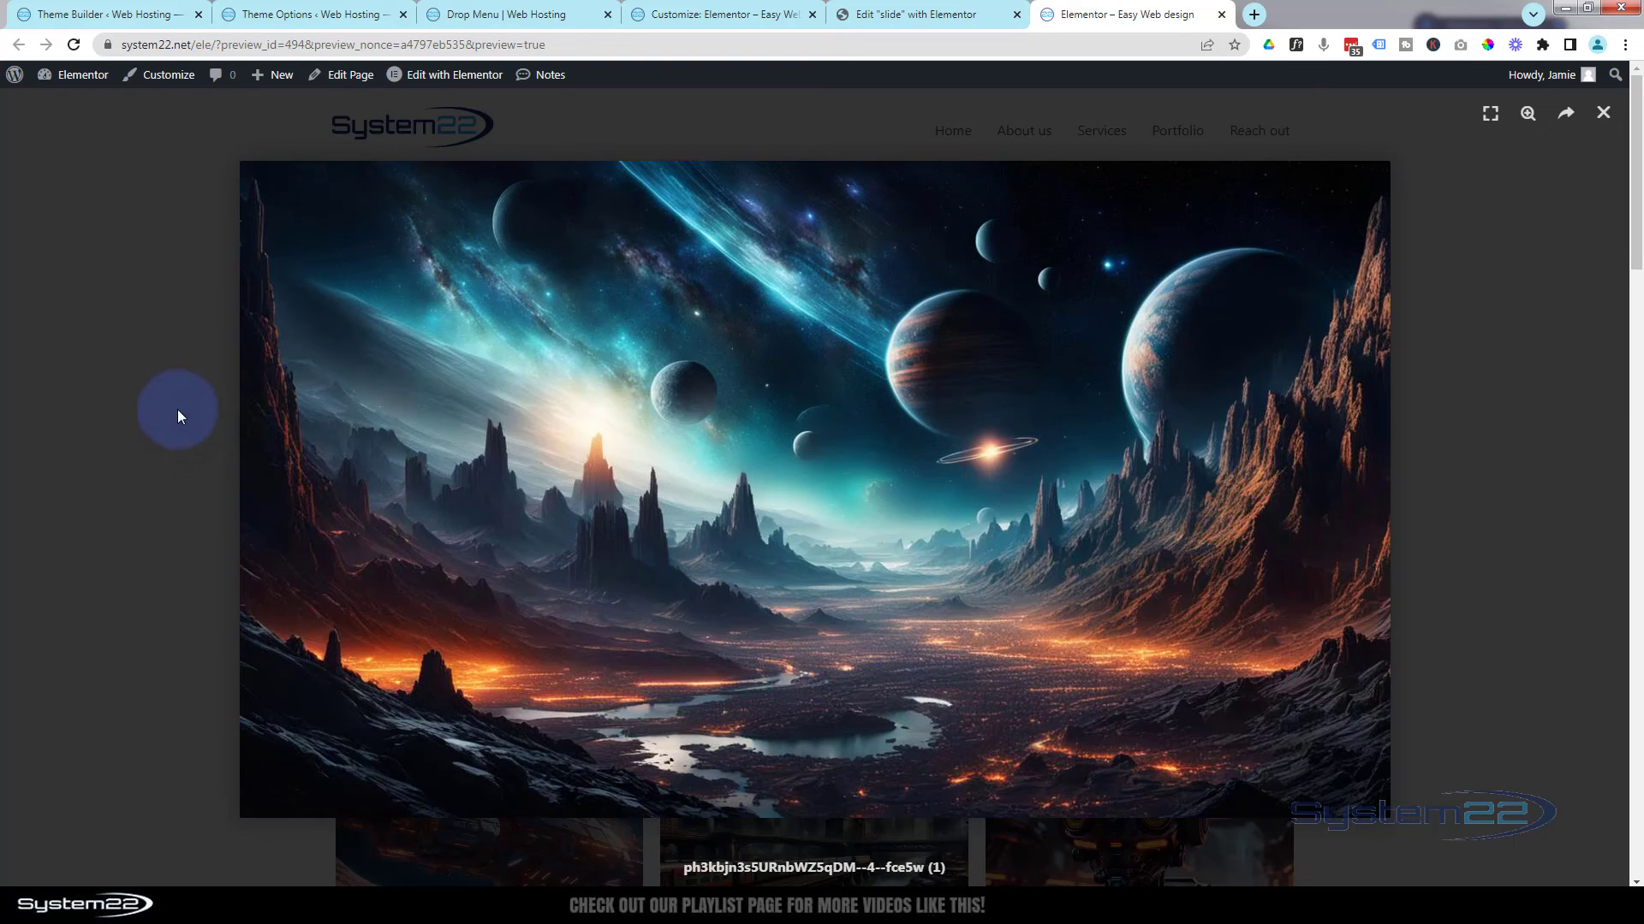
{"action": "left_click", "coordinate": [131, 330]}
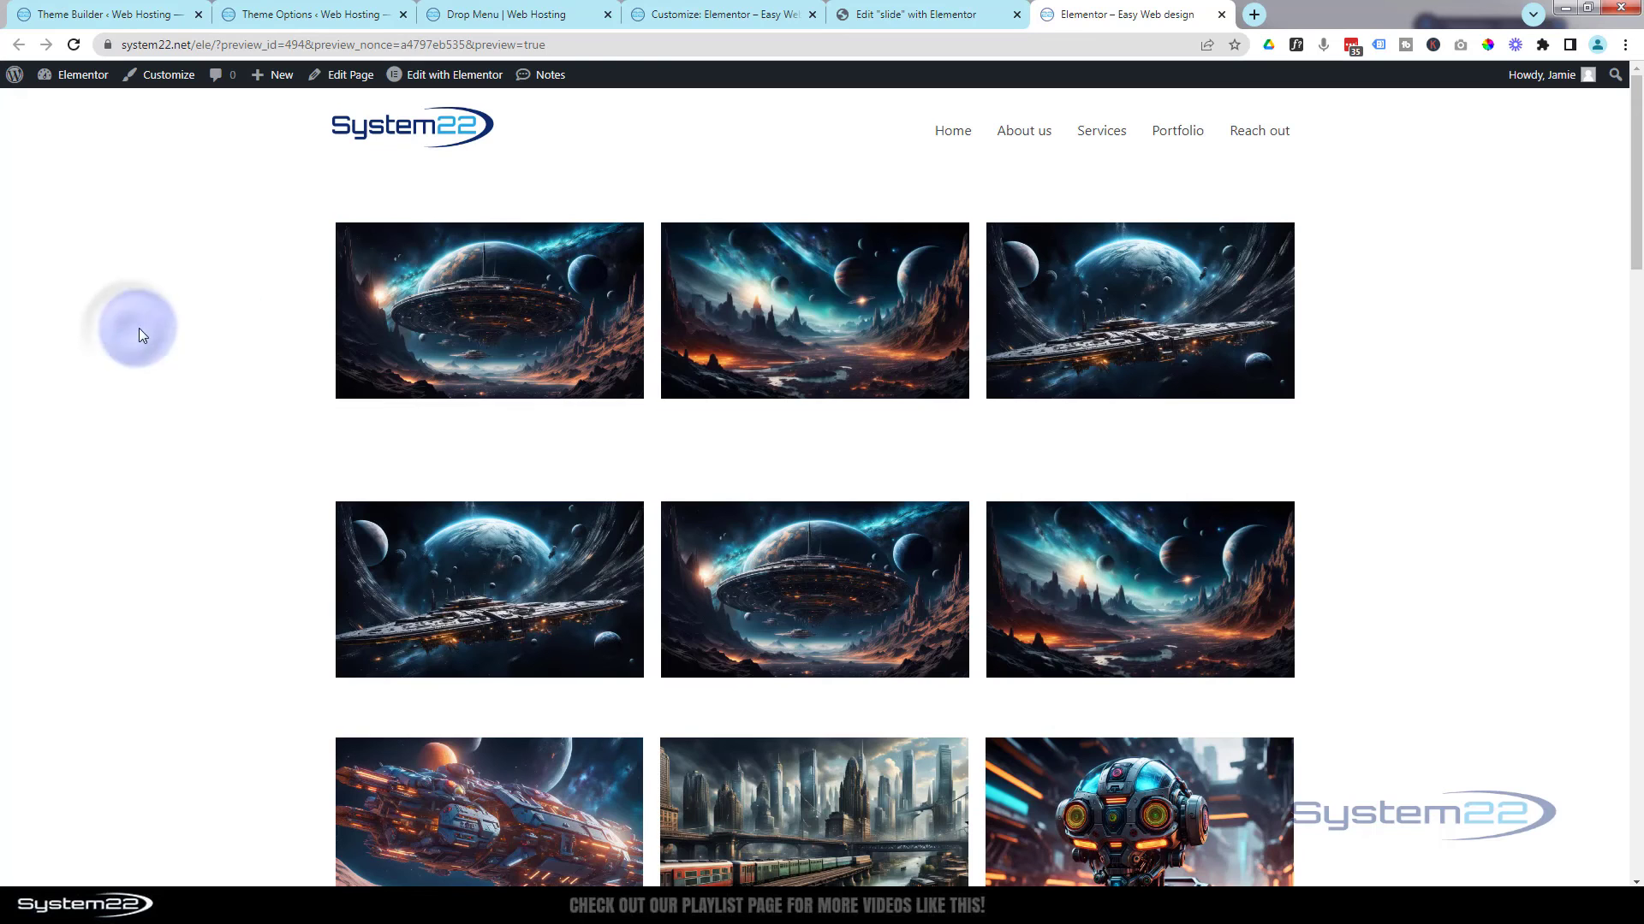
{"action": "left_click", "coordinate": [1097, 310]}
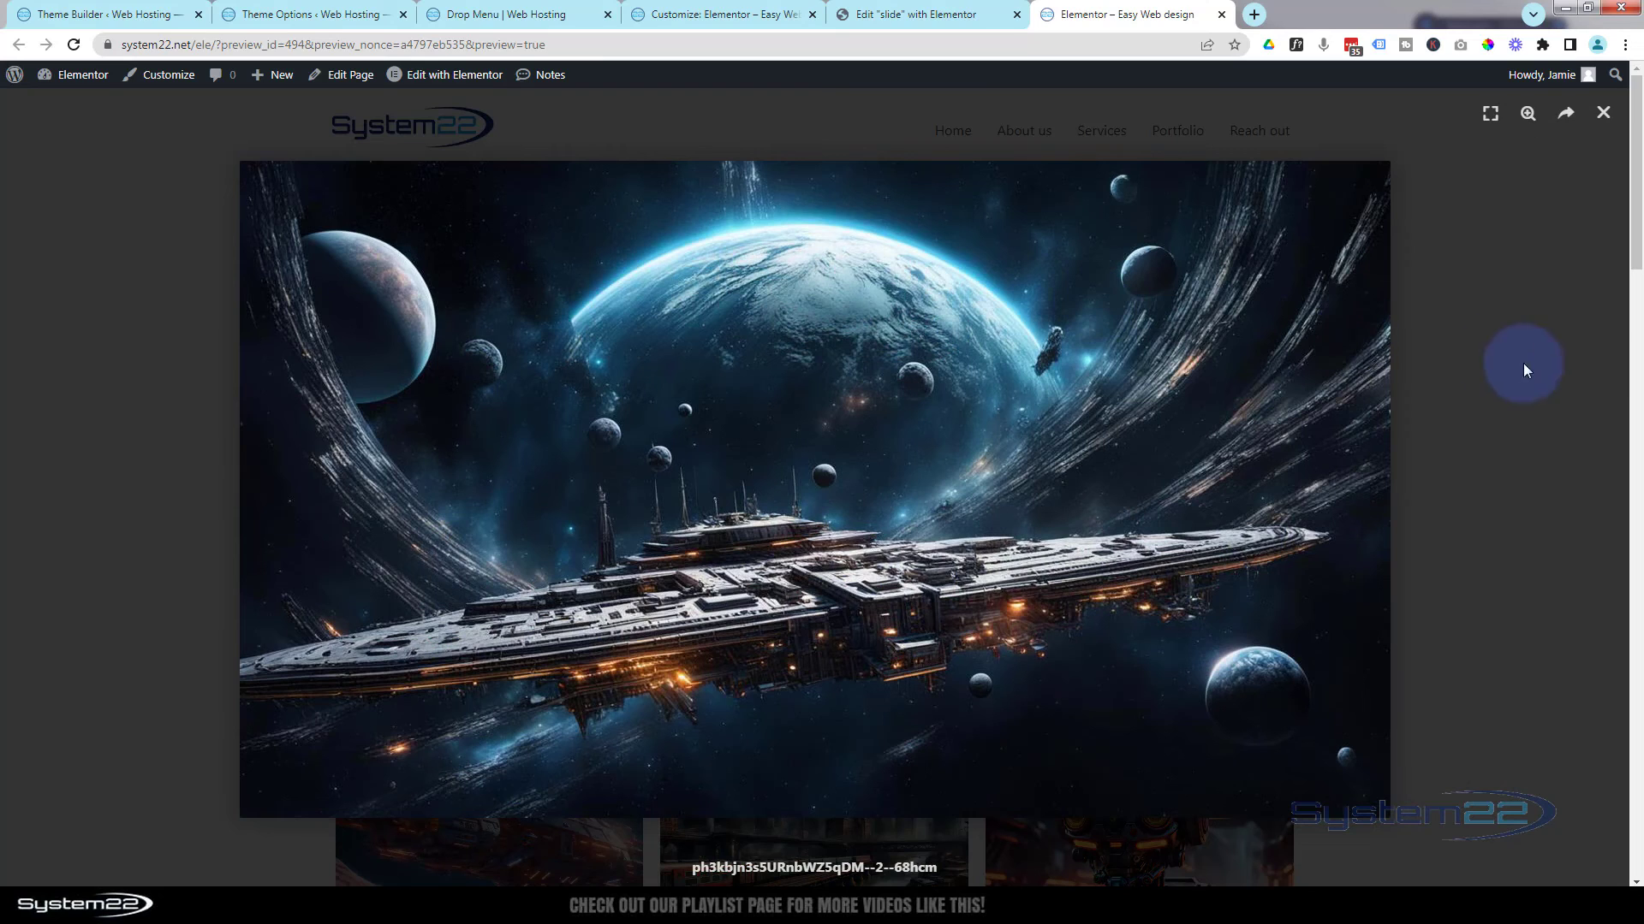
{"action": "left_click", "coordinate": [1575, 381]}
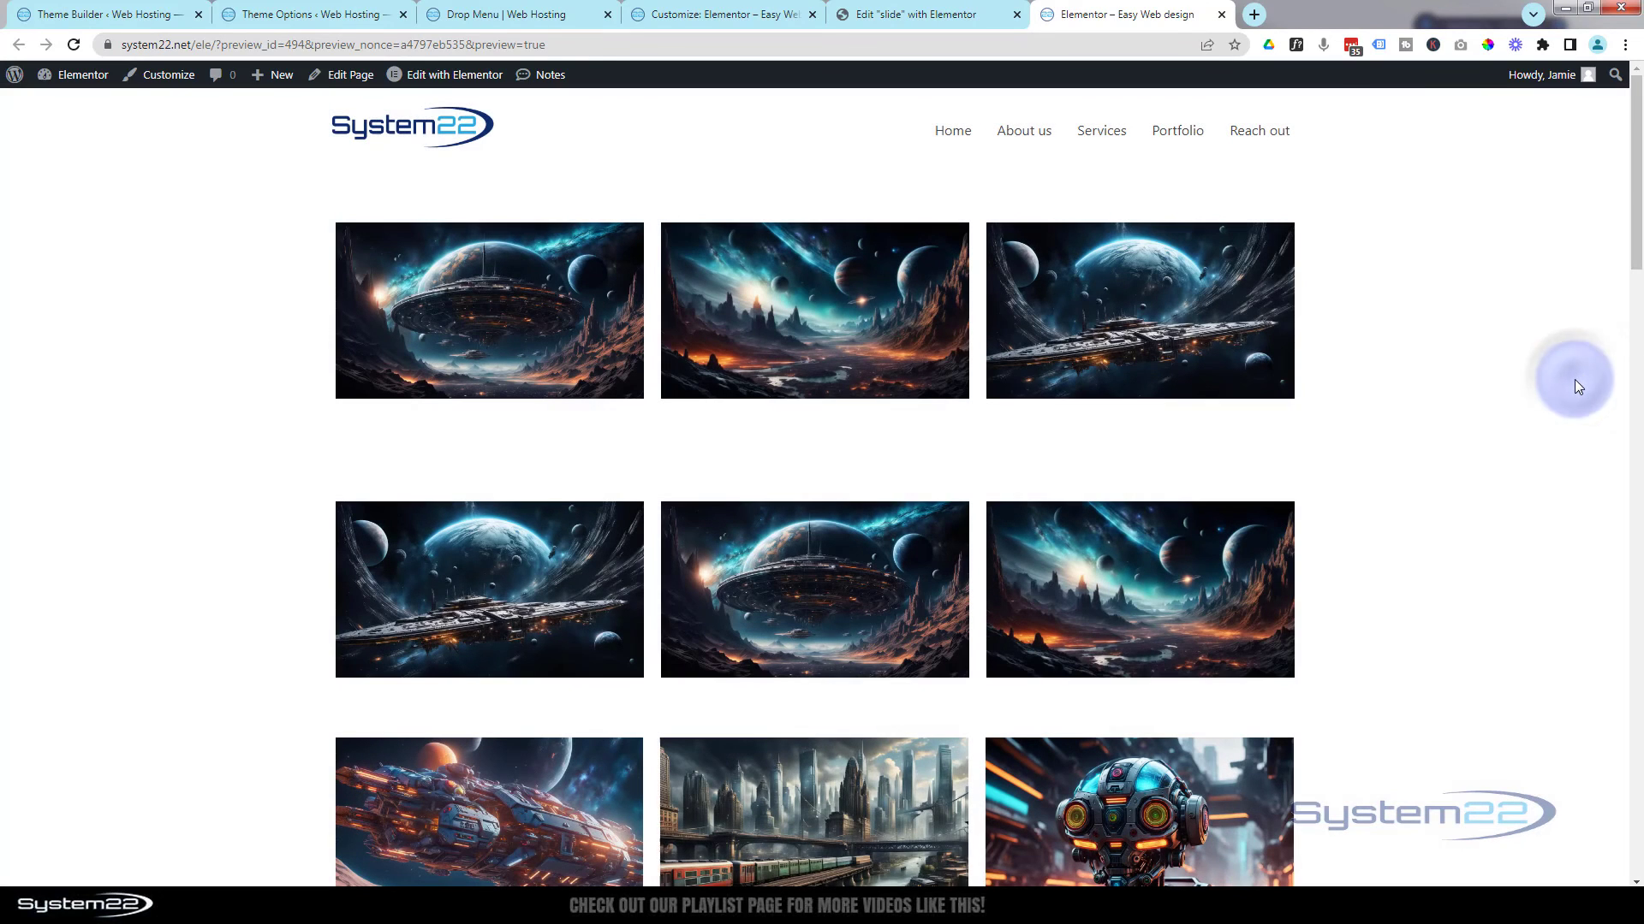